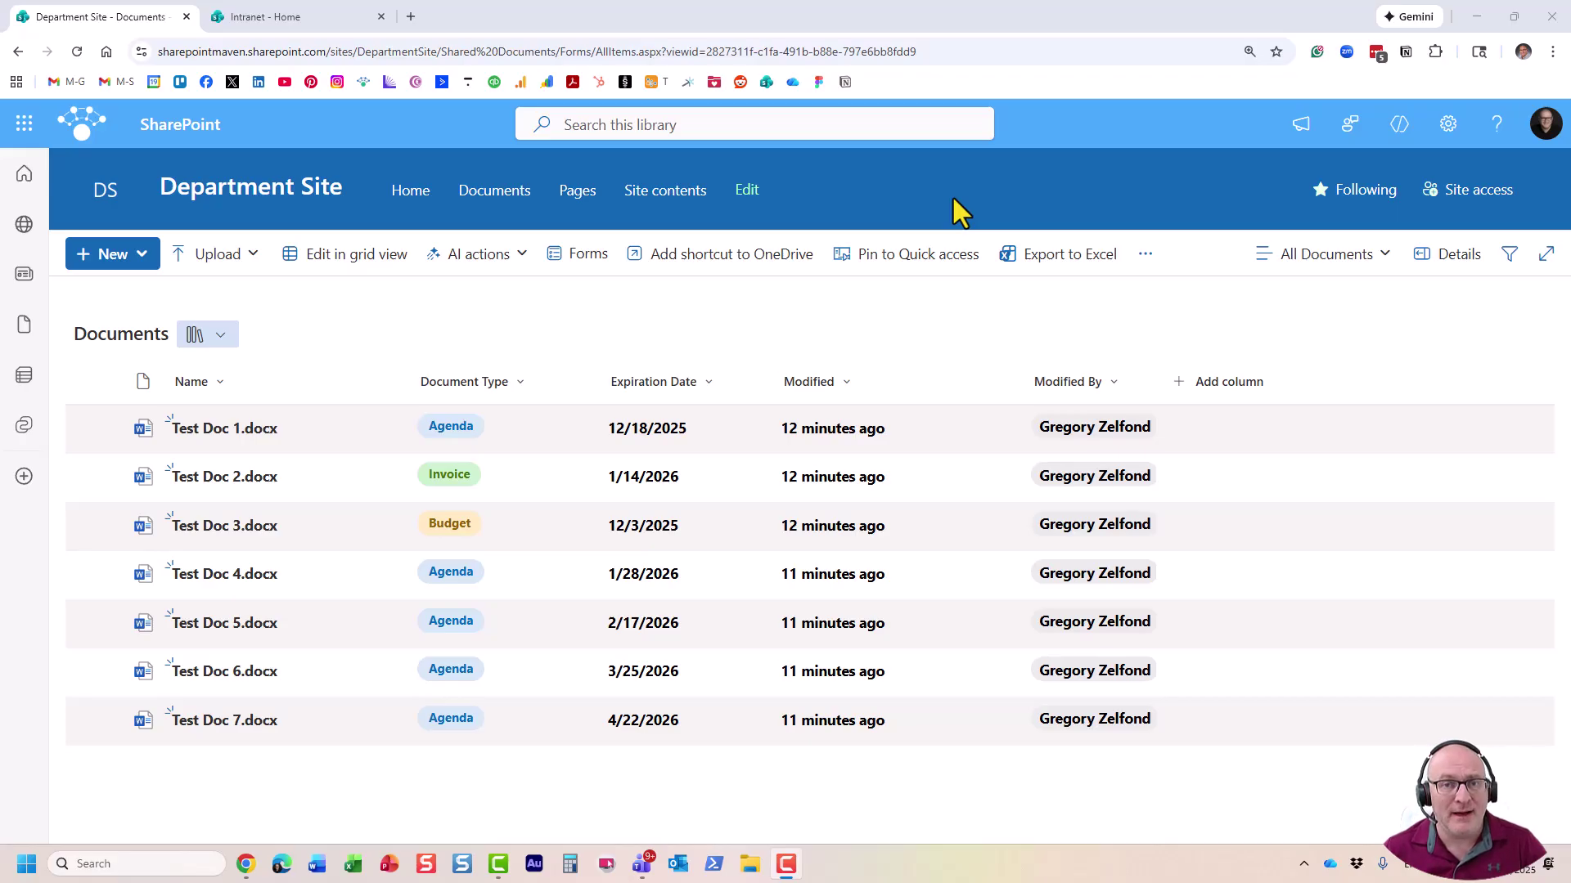
# Open Power Automate in a new tab from the Microsoft 365 apps list, then close it
pyautogui.click(18, 125)
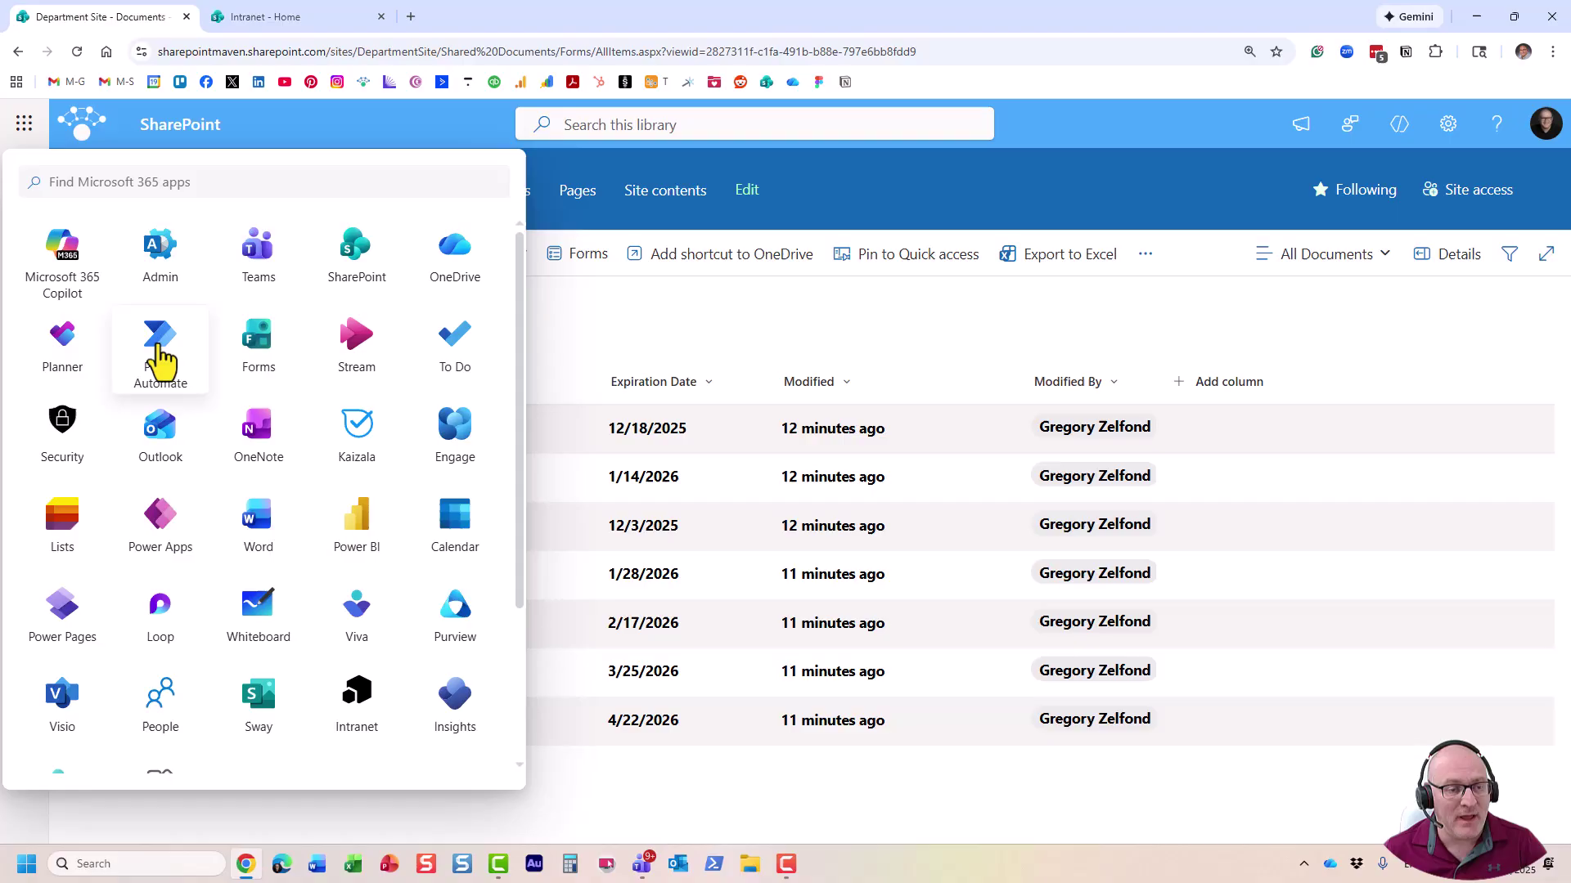
pyautogui.rightClick(160, 352)
pyautogui.click(235, 350)
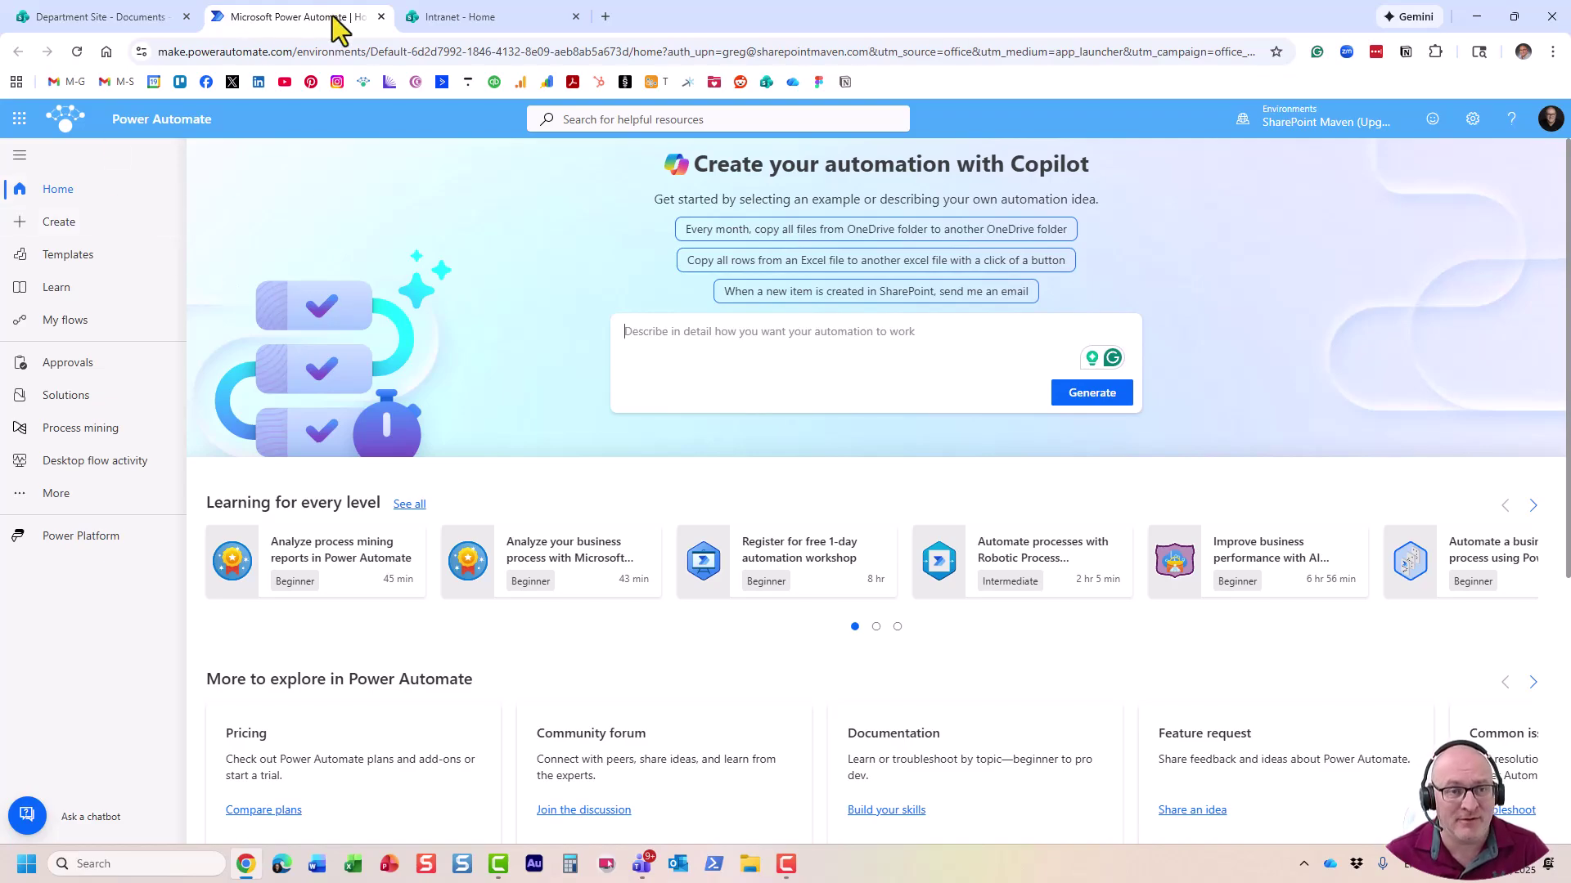
pyautogui.click(381, 16)
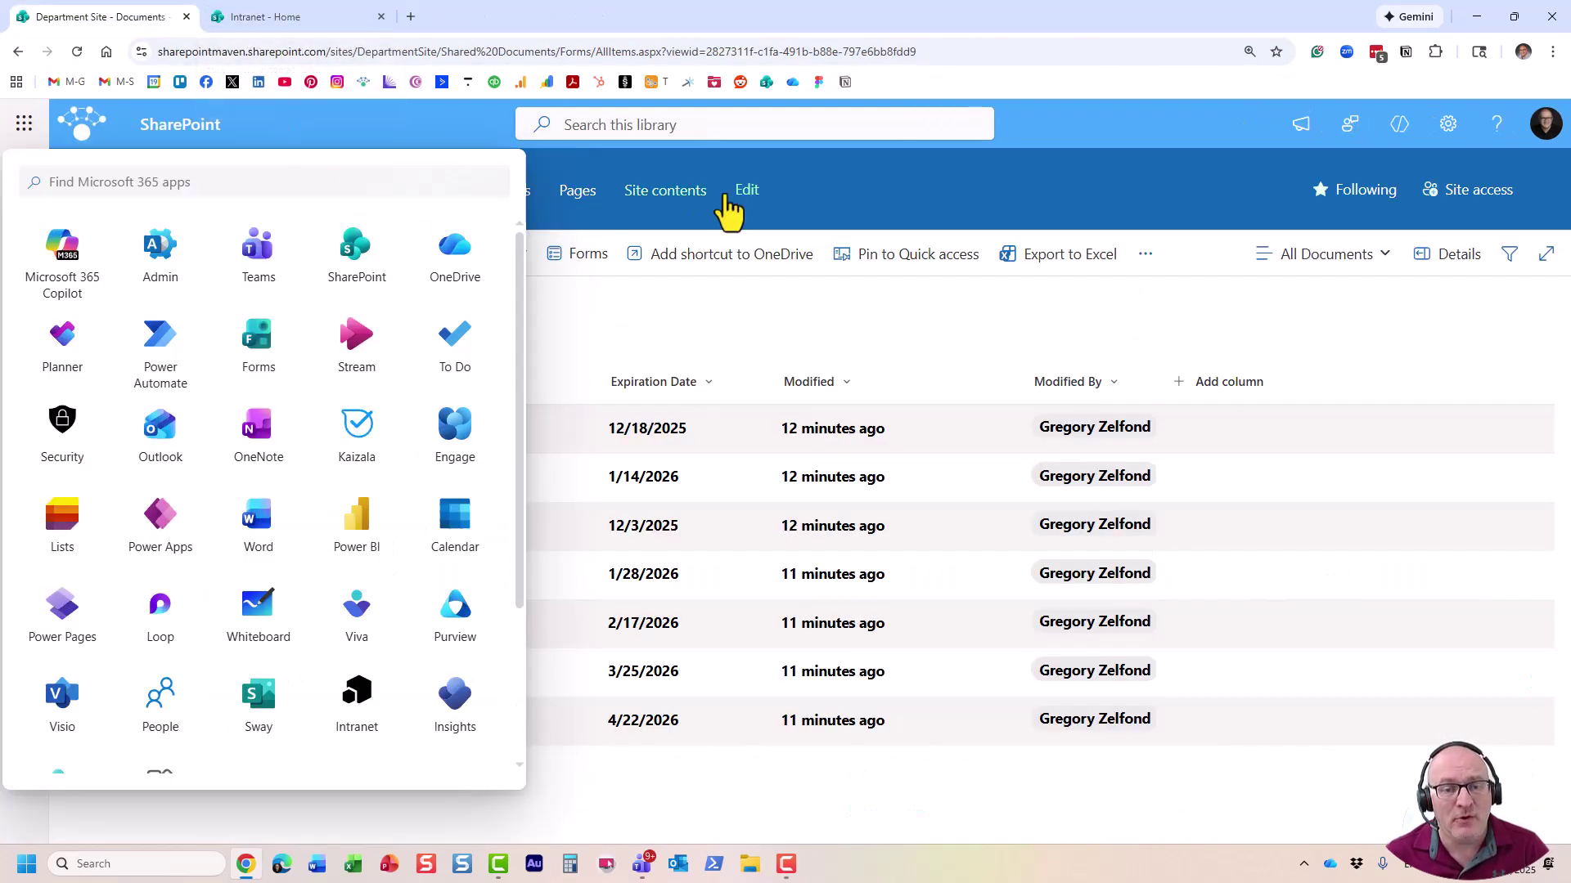
pyautogui.click(874, 174)
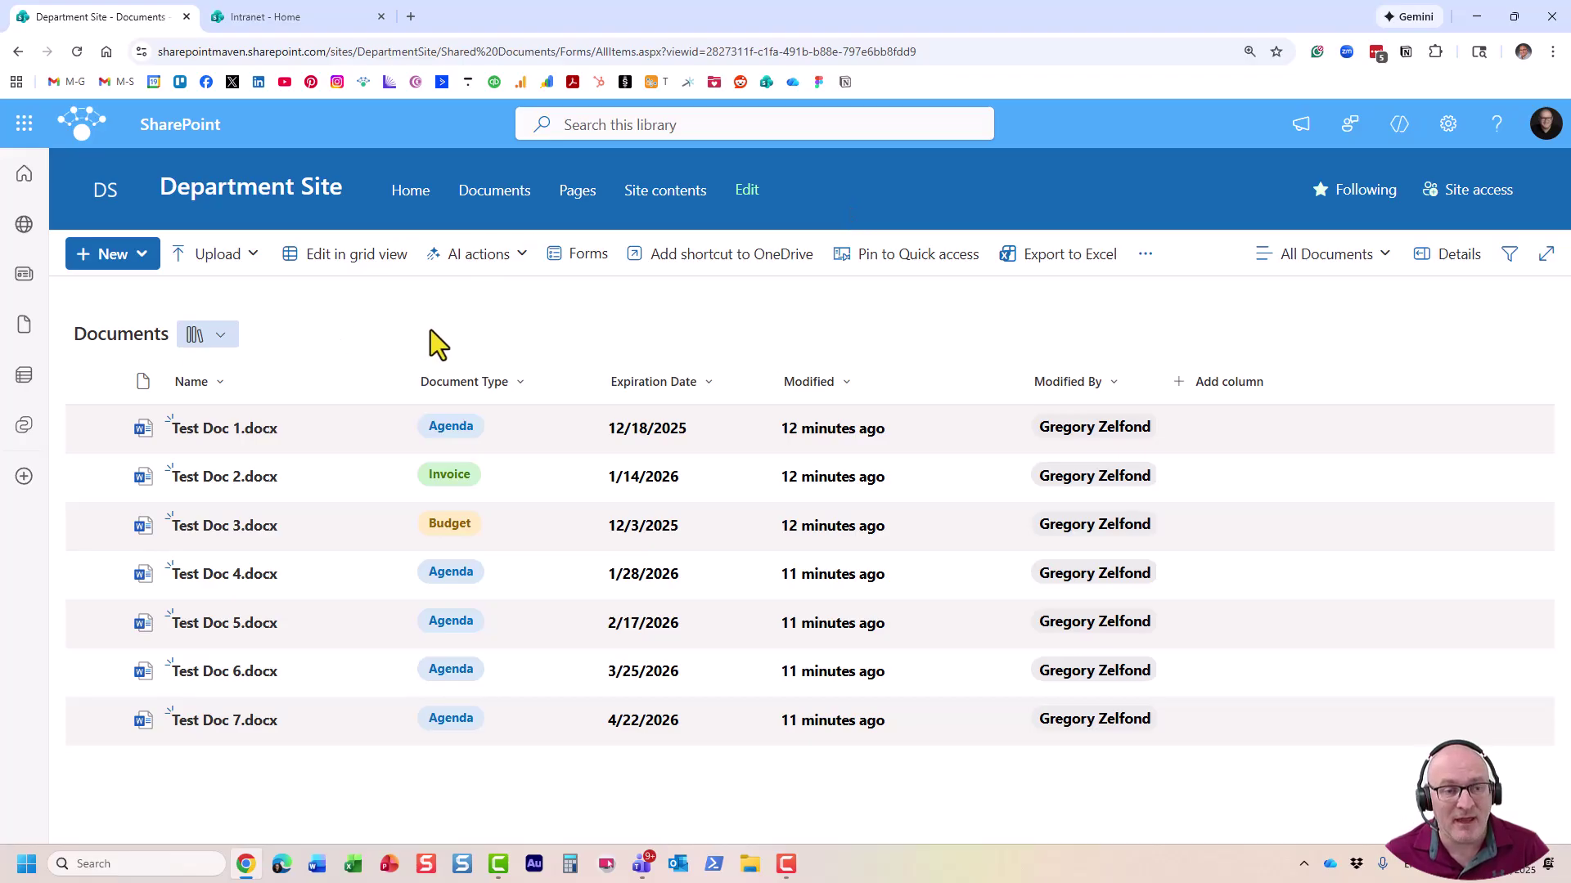
# Start the Request sign-off flow for Test Doc 1 via Automate > Flows
pyautogui.click(102, 428)
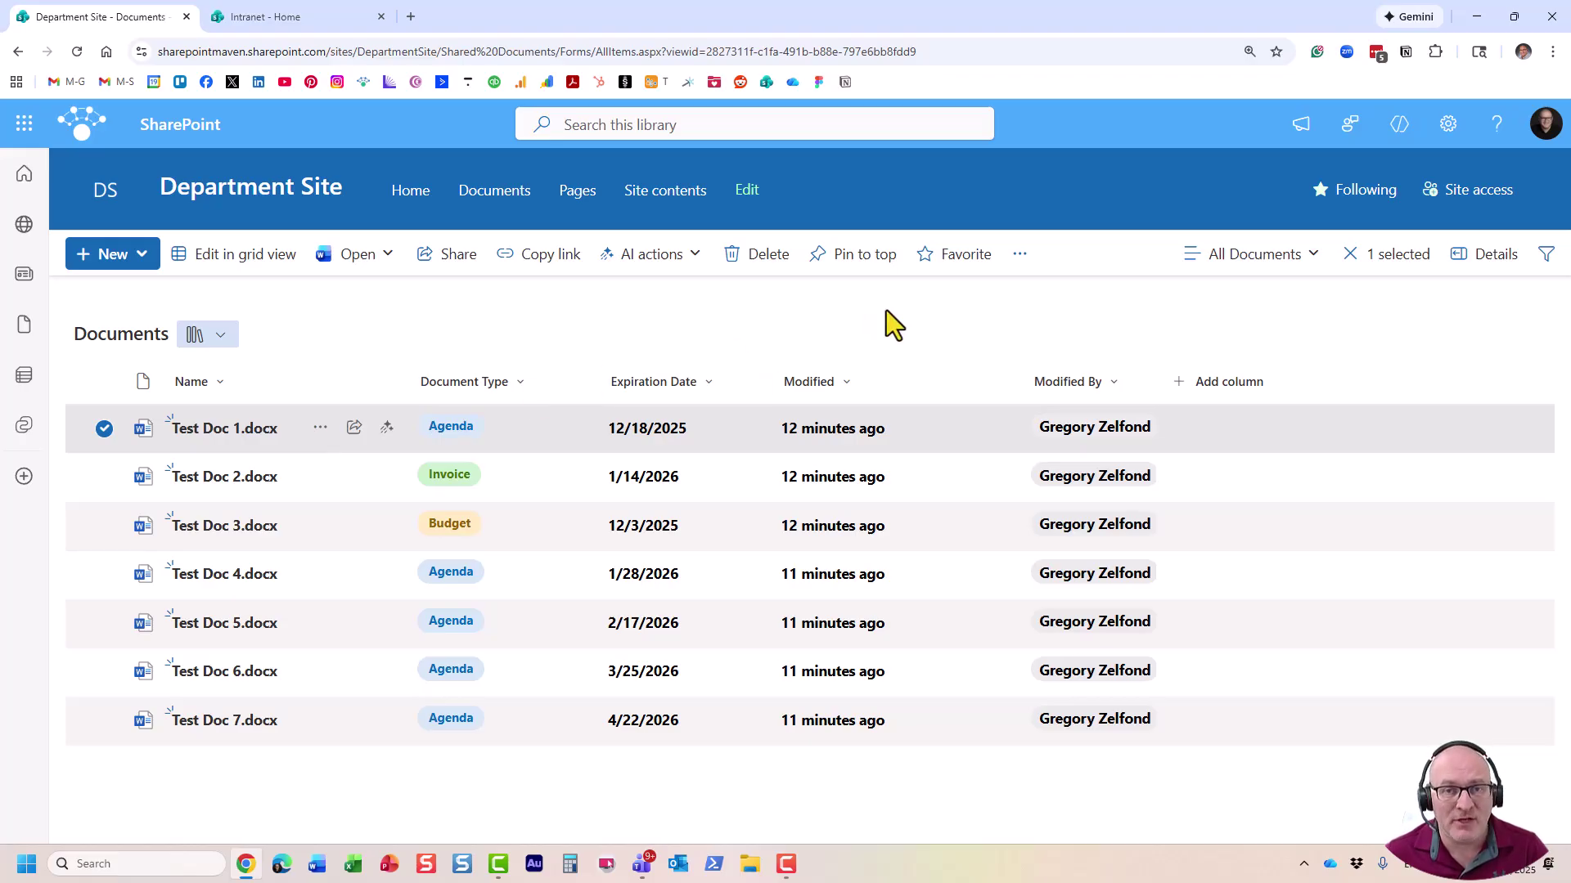
pyautogui.click(1020, 260)
pyautogui.moveTo(985, 482)
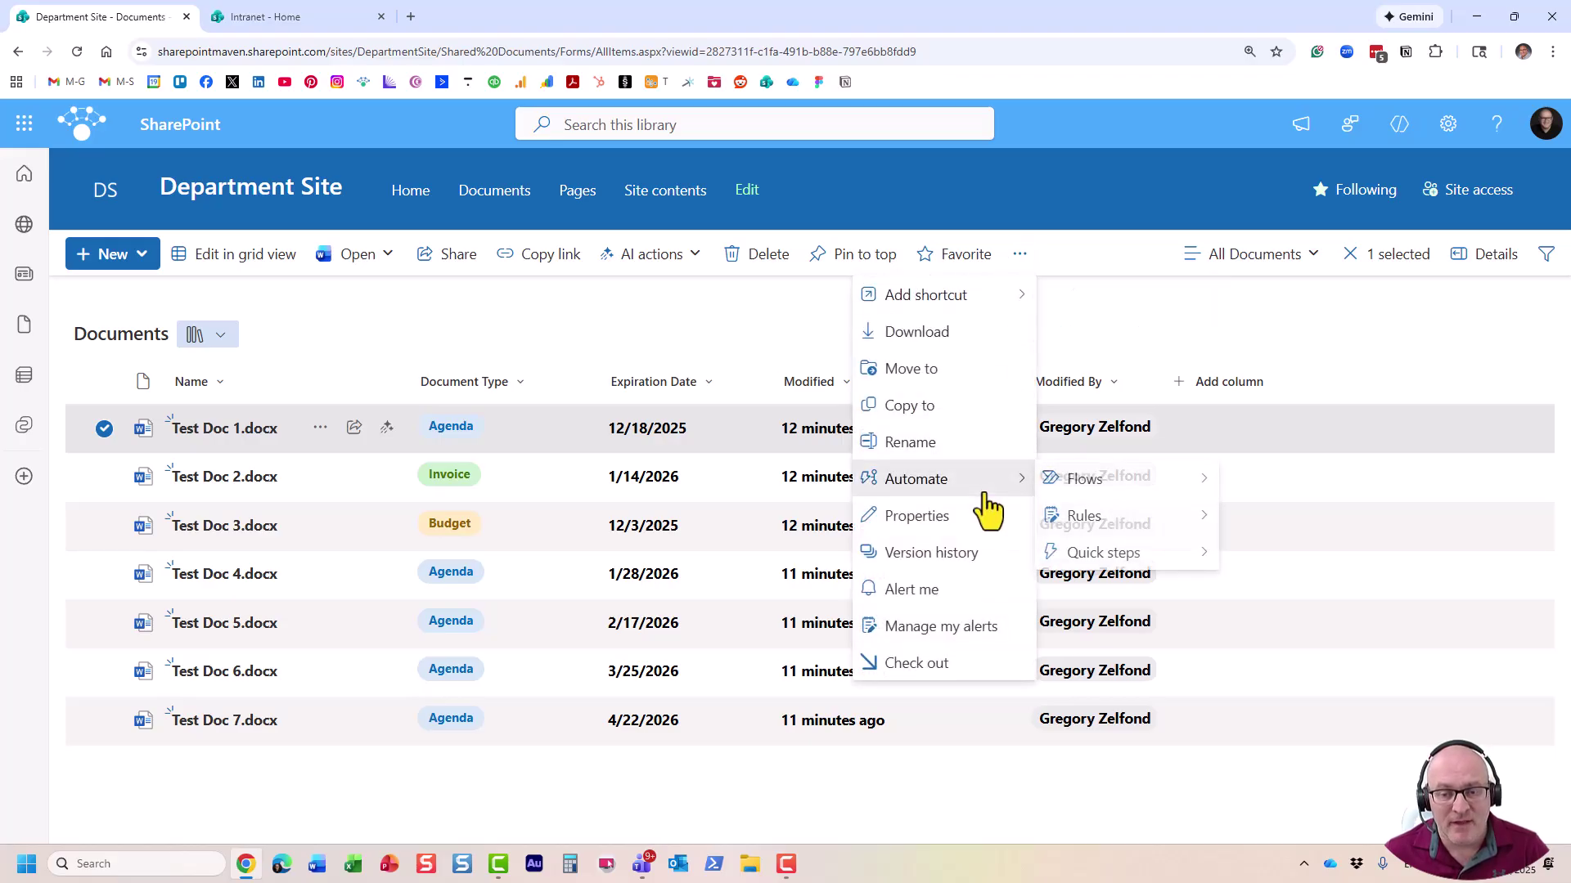
pyautogui.moveTo(1113, 485)
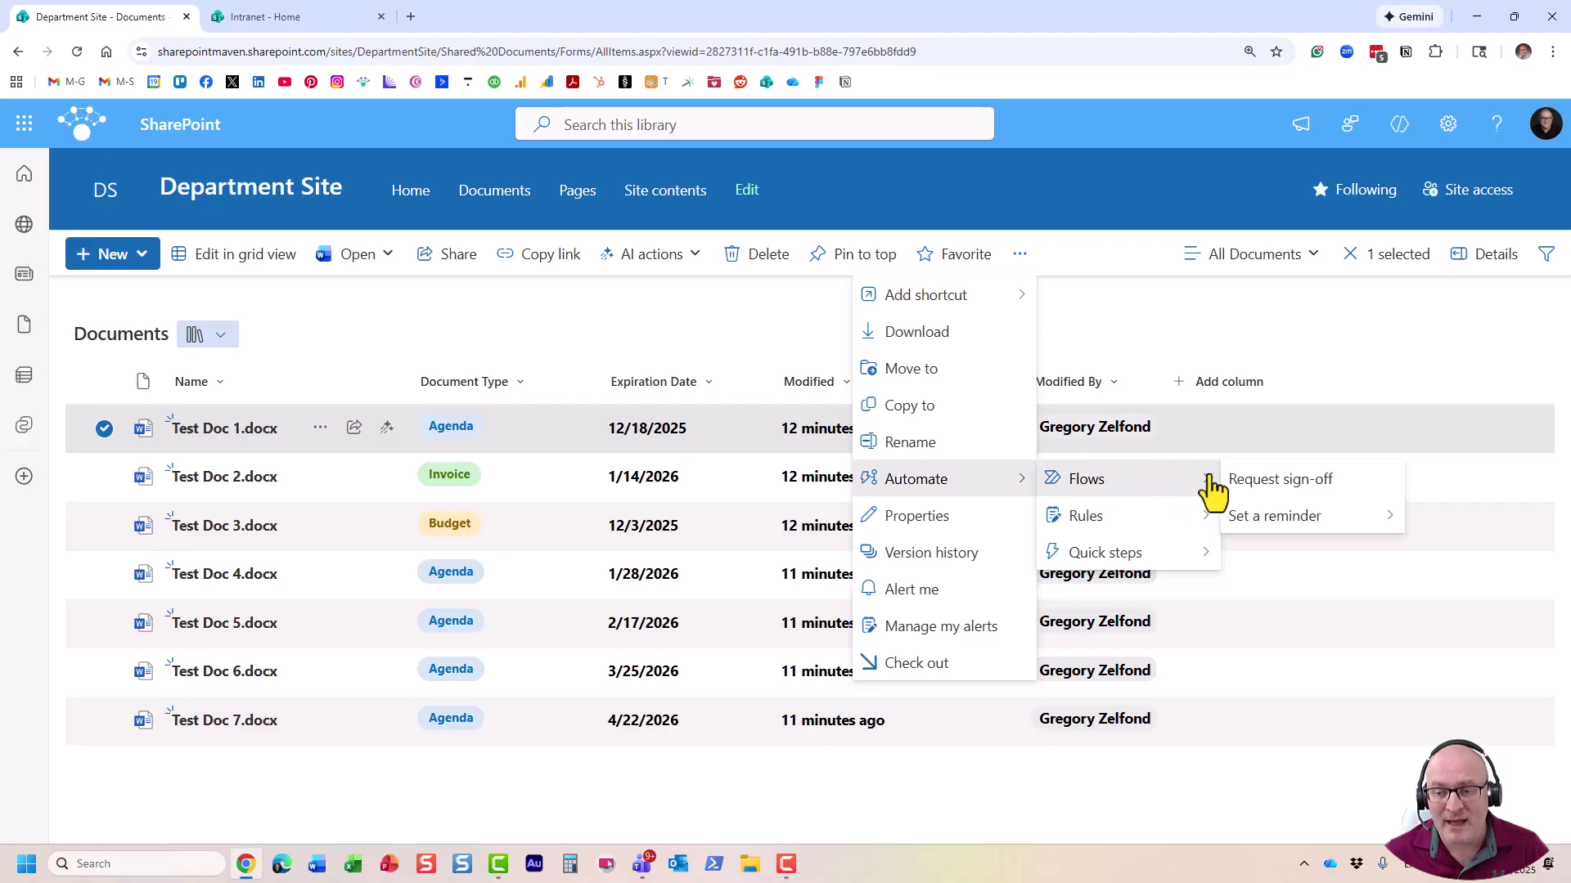
pyautogui.click(1348, 484)
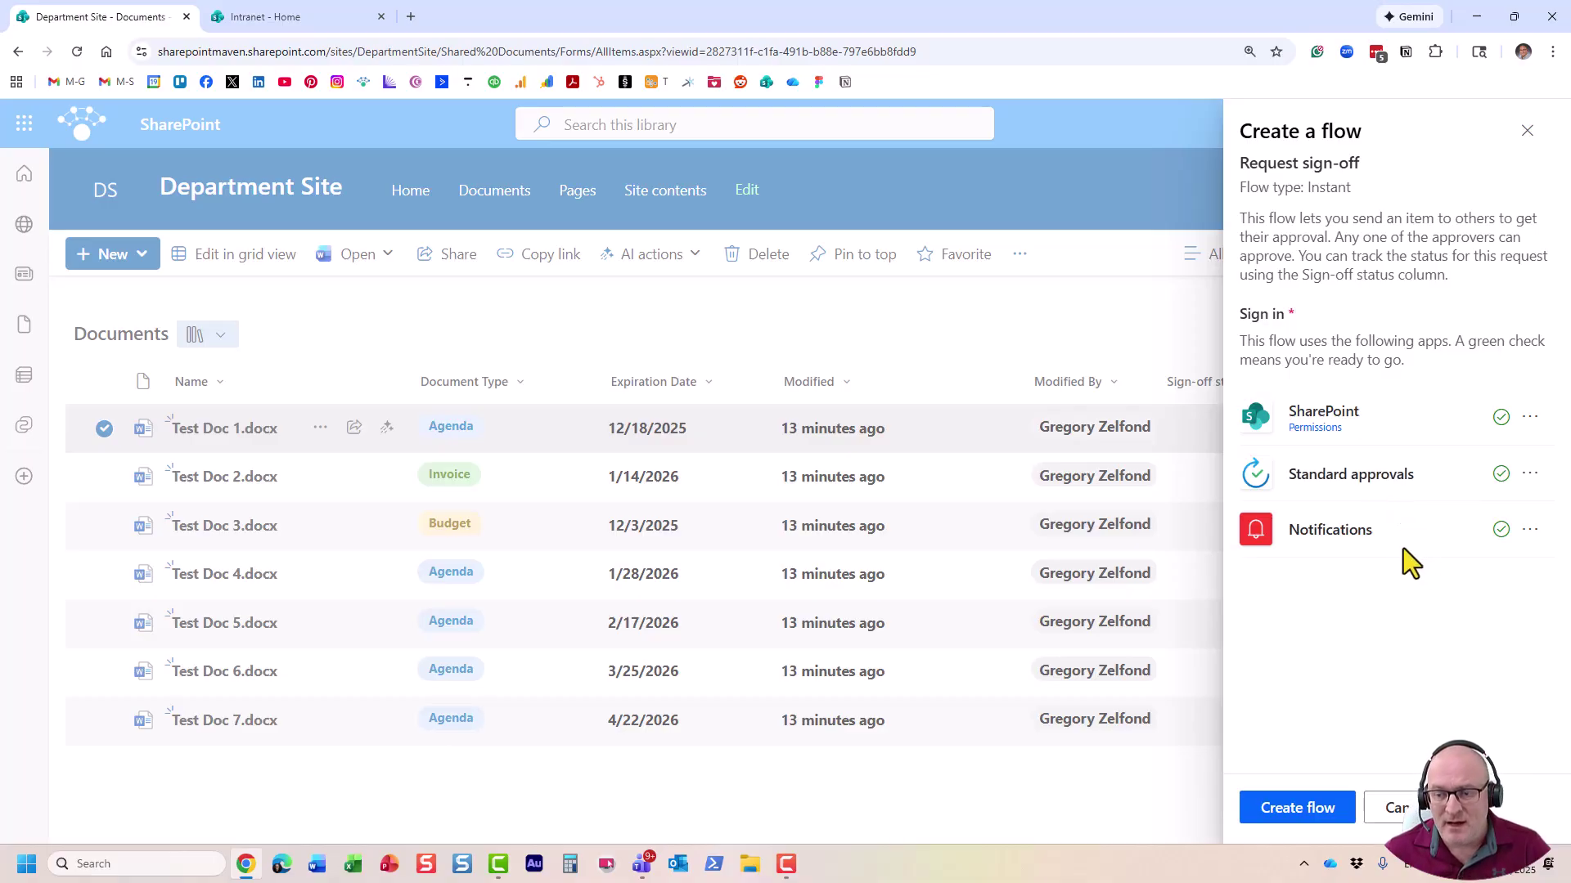
# Create the Request sign-off flow from its setup panel
pyautogui.click(1319, 814)
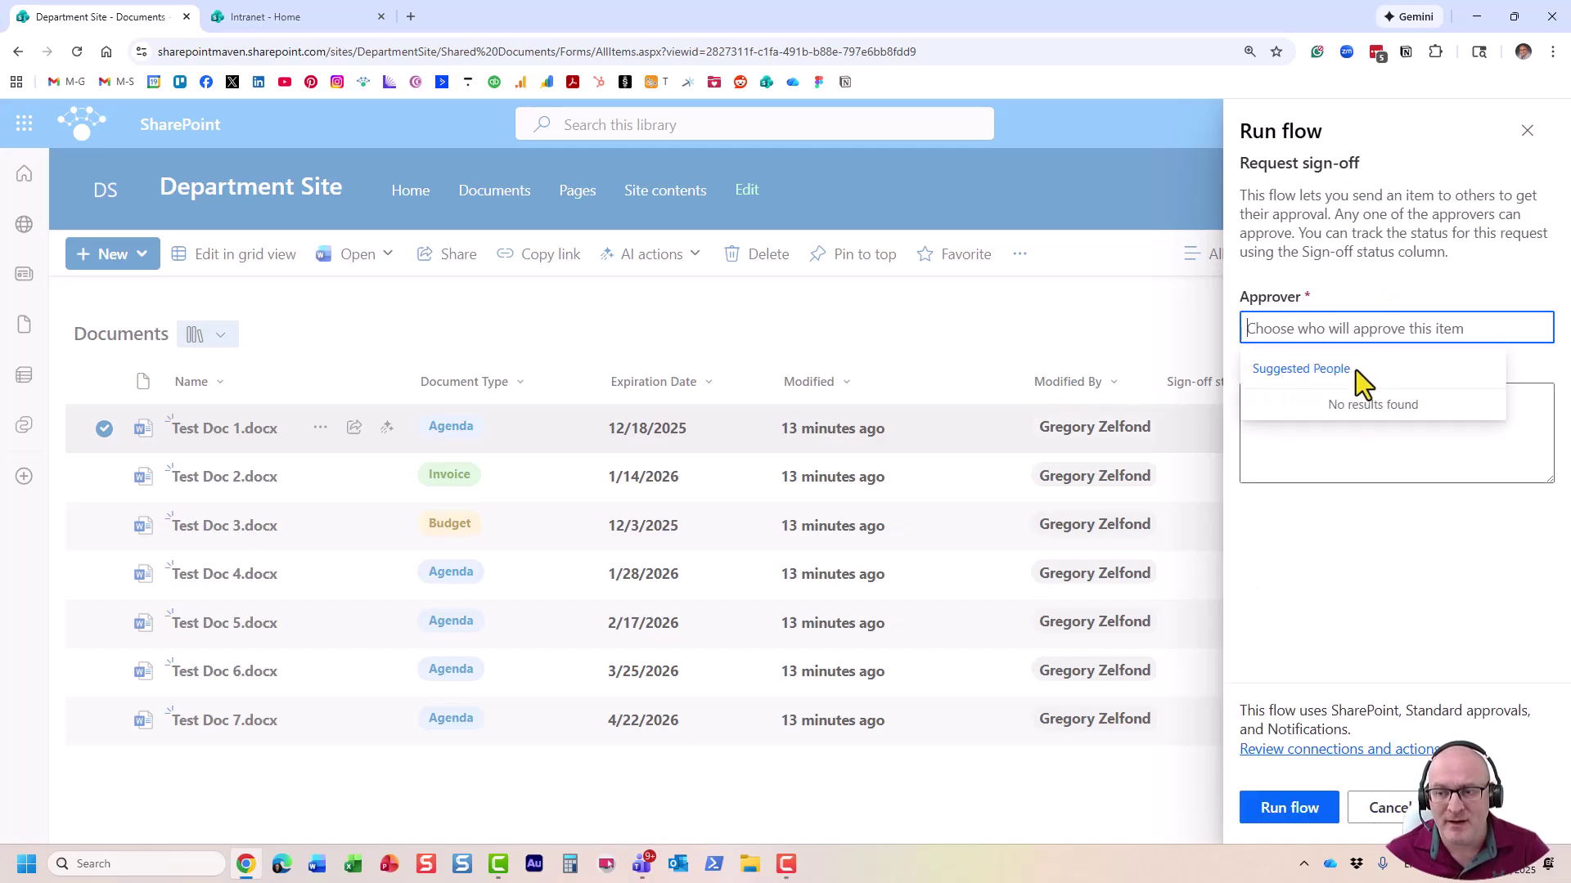
# Pick the suggested approver, add the message 'Please approve', and run the sign-off flow
pyautogui.click(1437, 580)
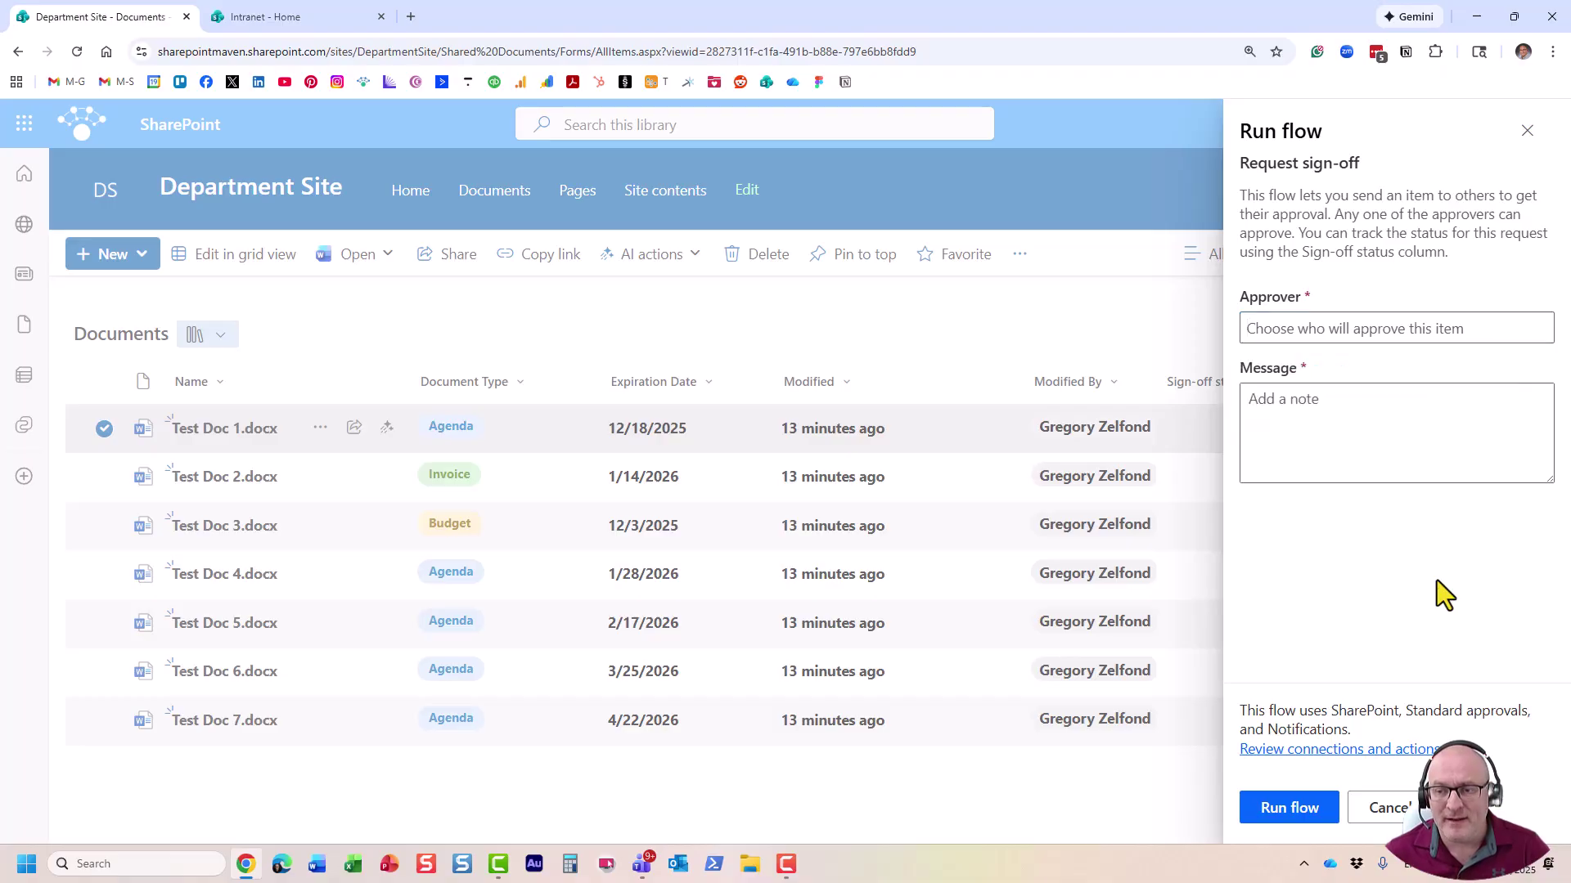
pyautogui.click(1313, 328)
pyautogui.write('Mary Vexley')
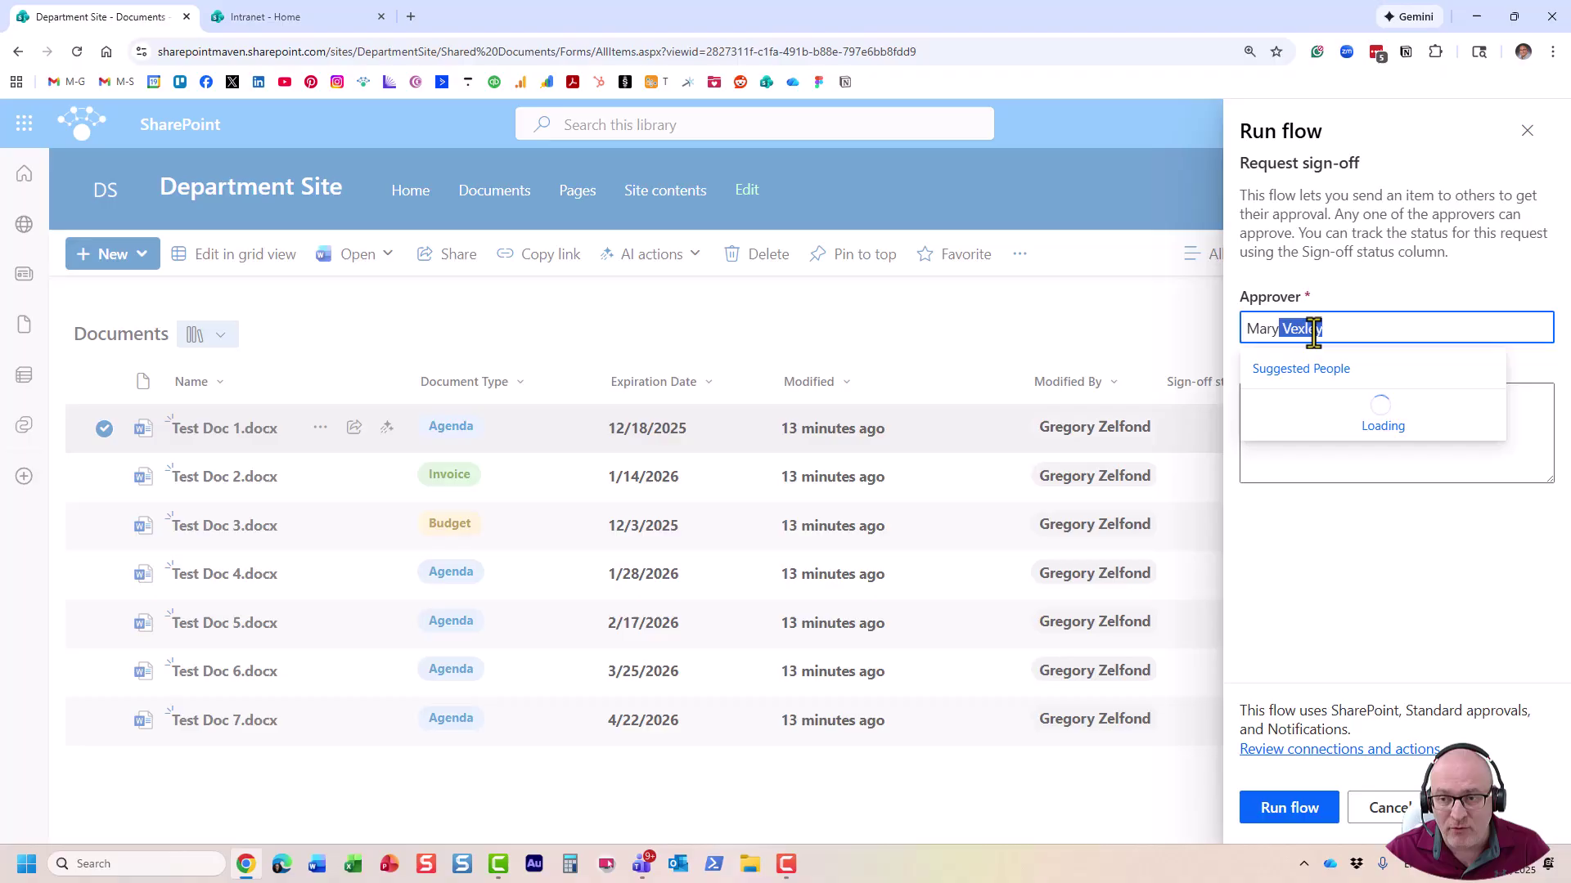
pyautogui.click(1336, 416)
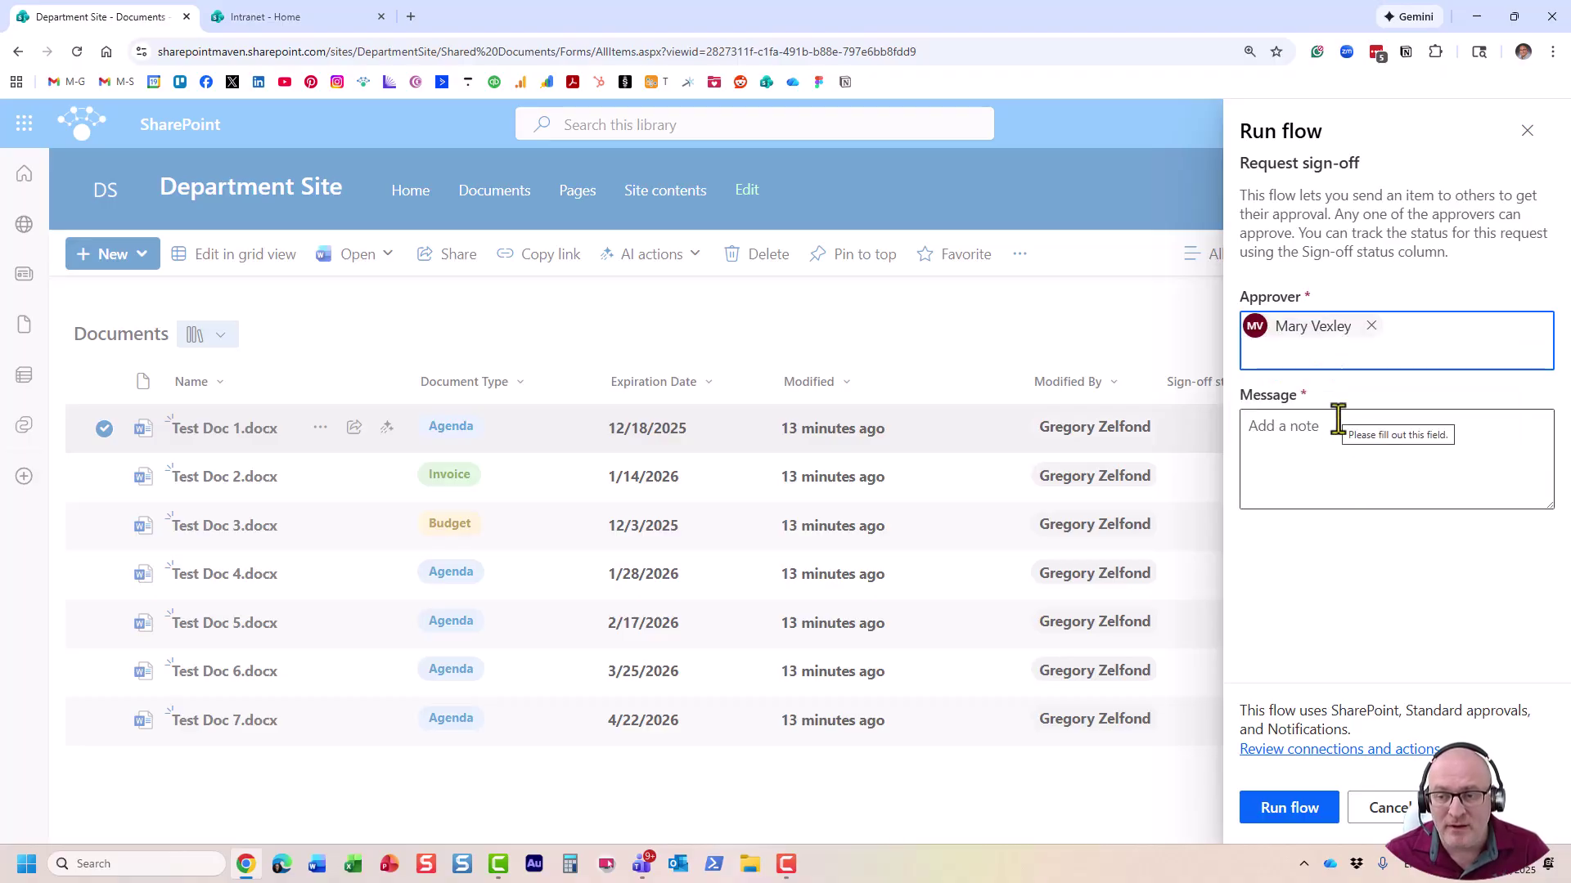
pyautogui.click(1325, 438)
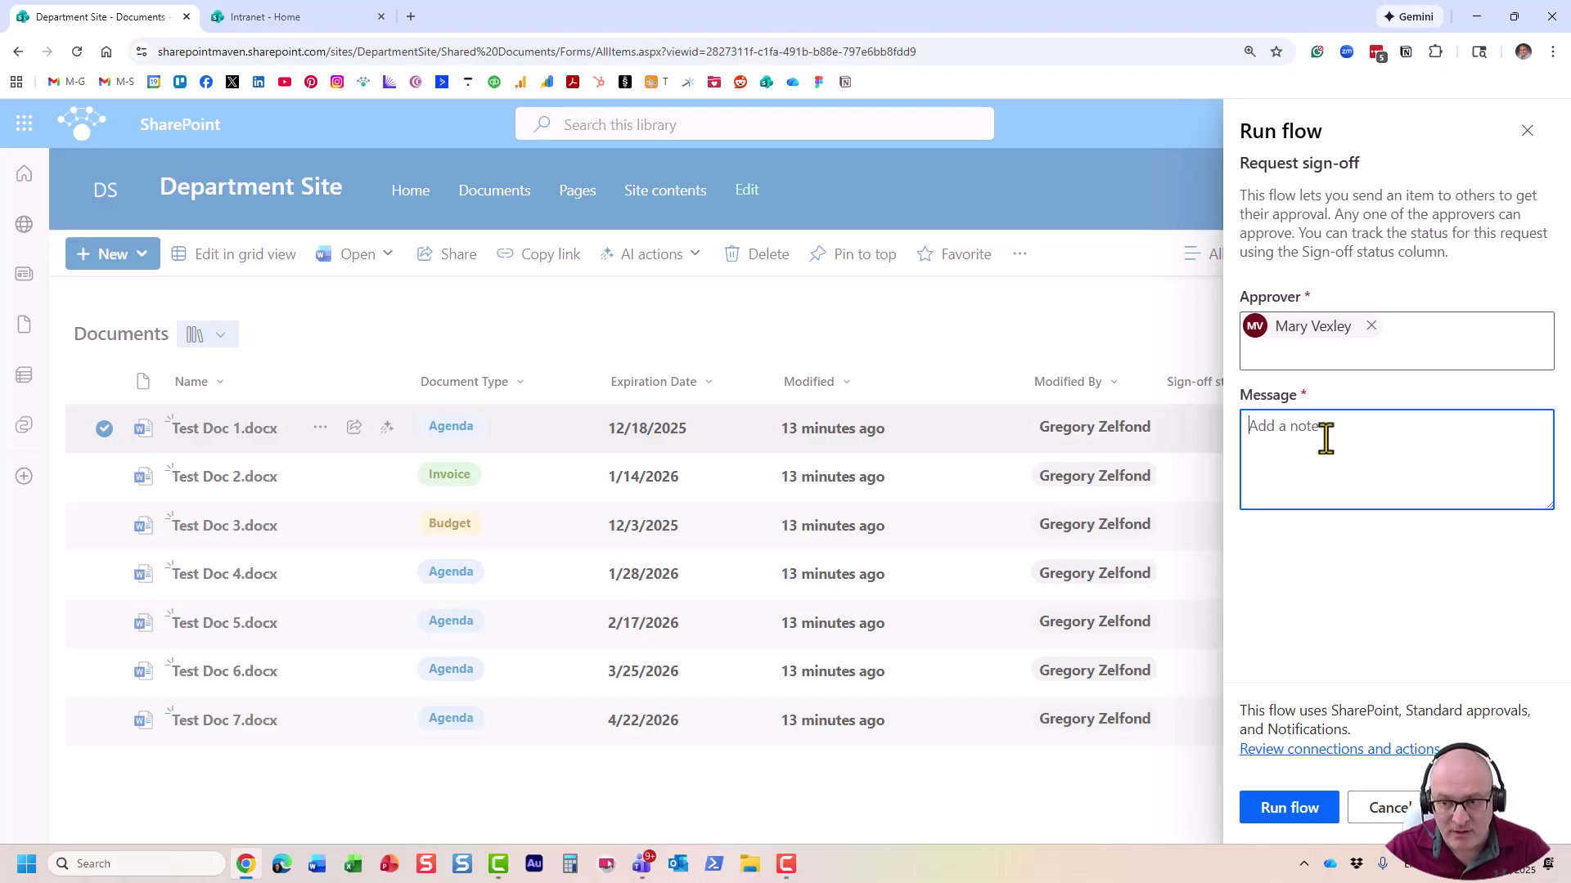
pyautogui.write('Please ap')
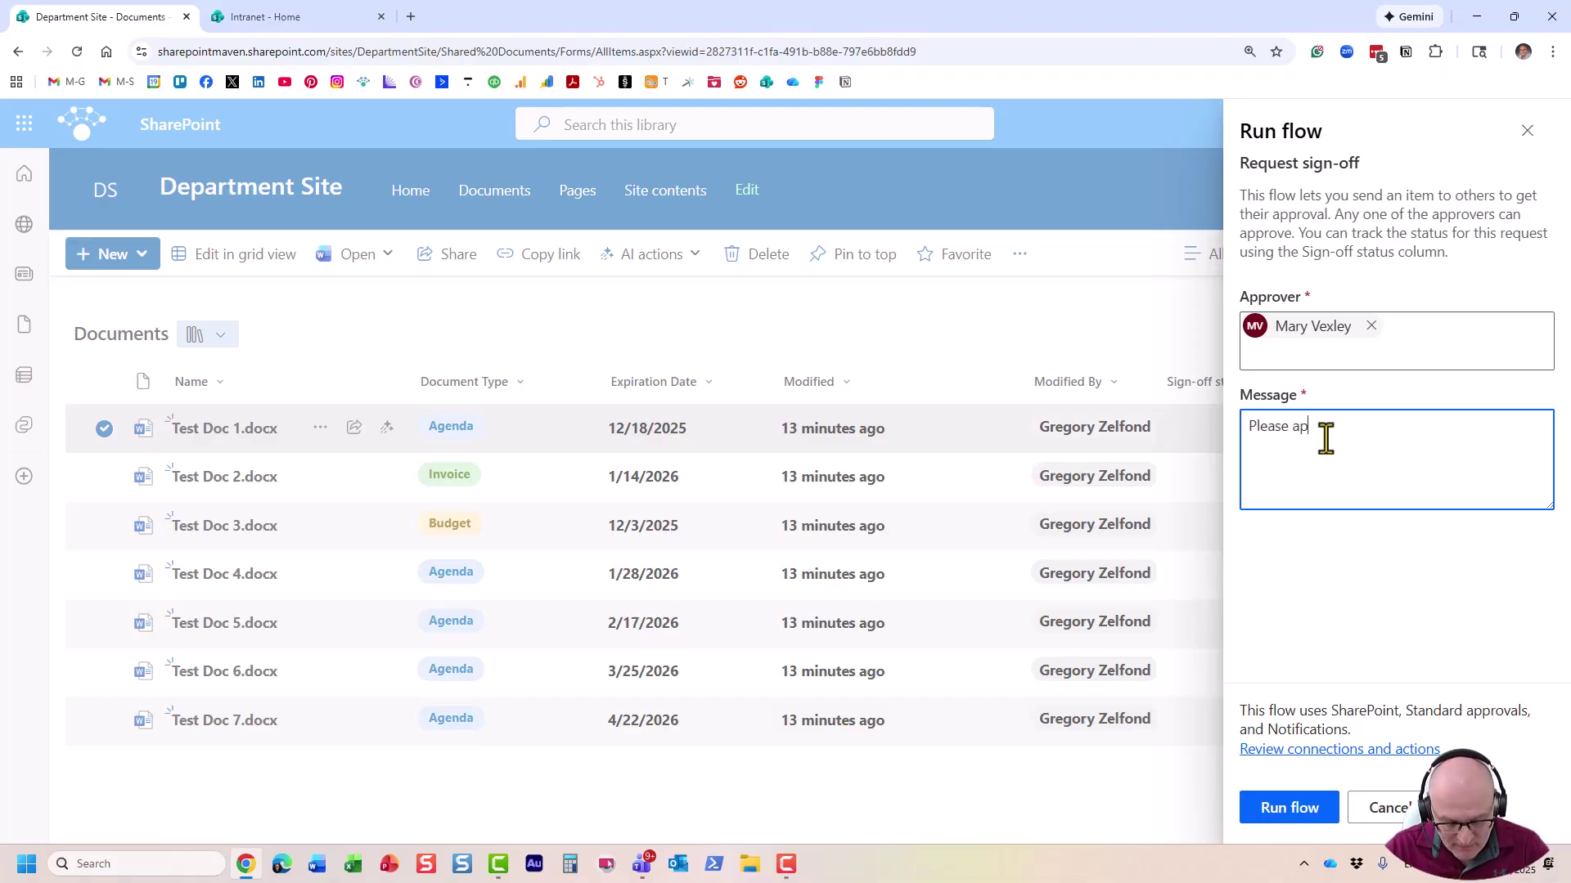
pyautogui.write('prove')
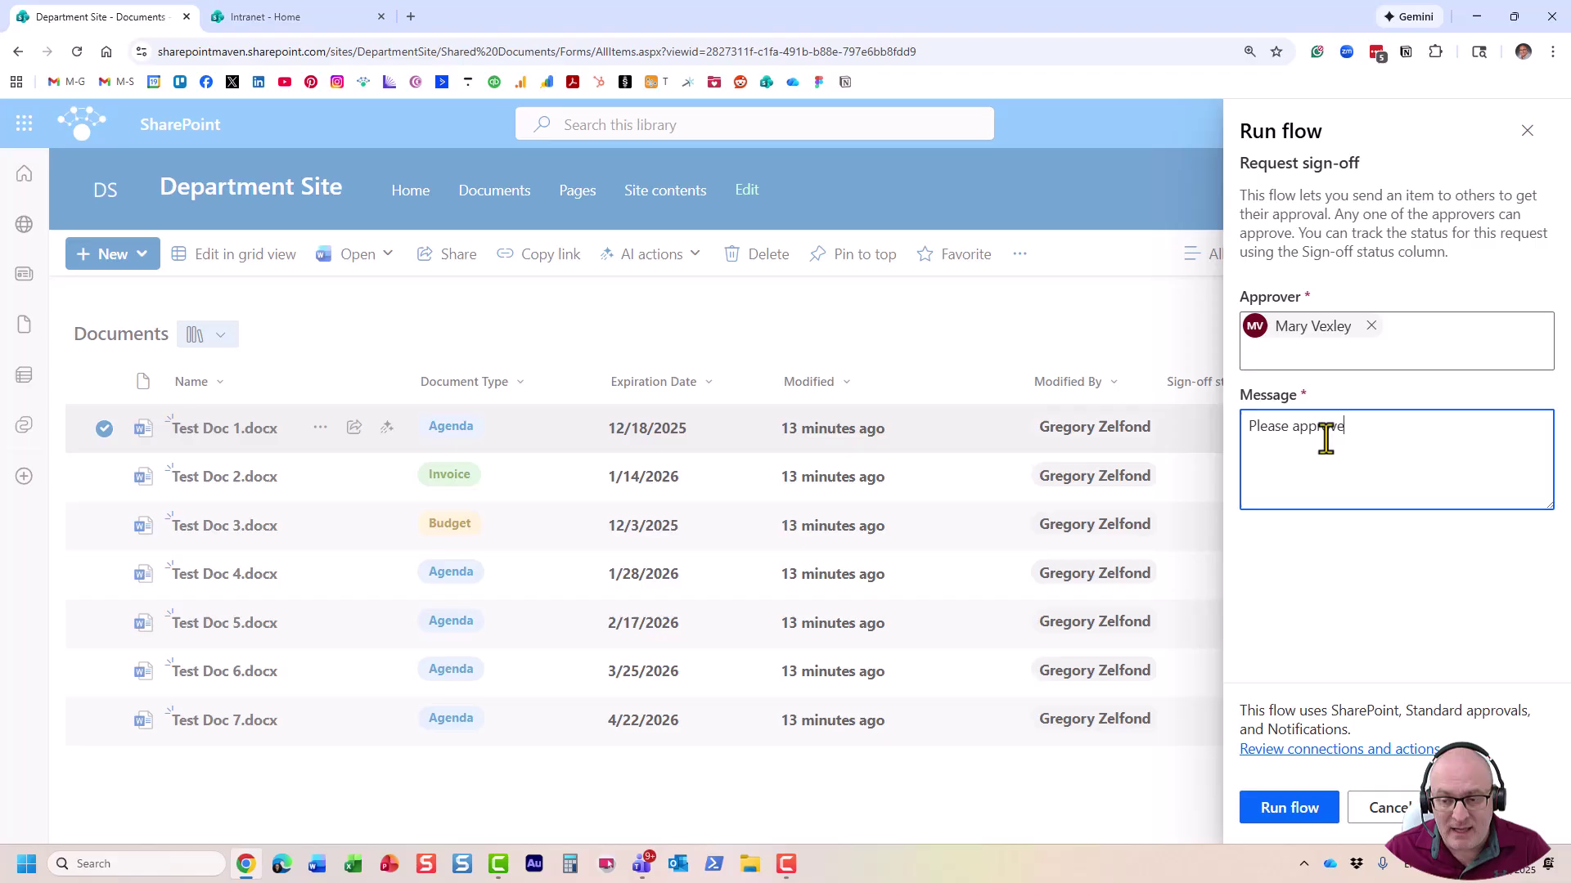
pyautogui.click(1297, 828)
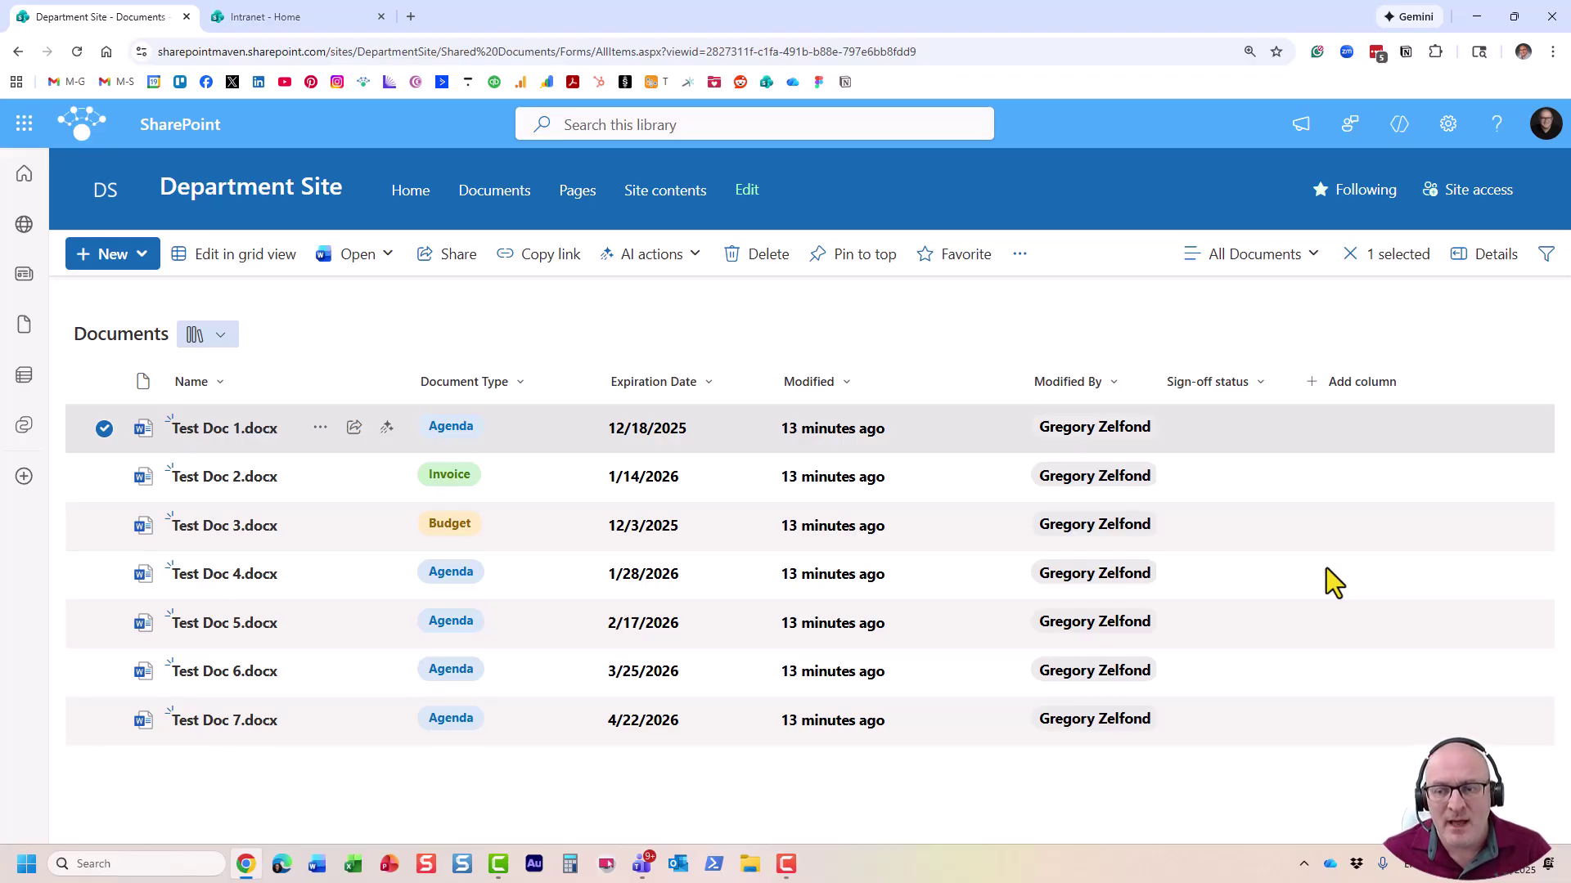
# Widen the Sign-off status column and reload the library twice to check the status
pyautogui.moveTo(1286, 379); pyautogui.dragTo(1326, 379)
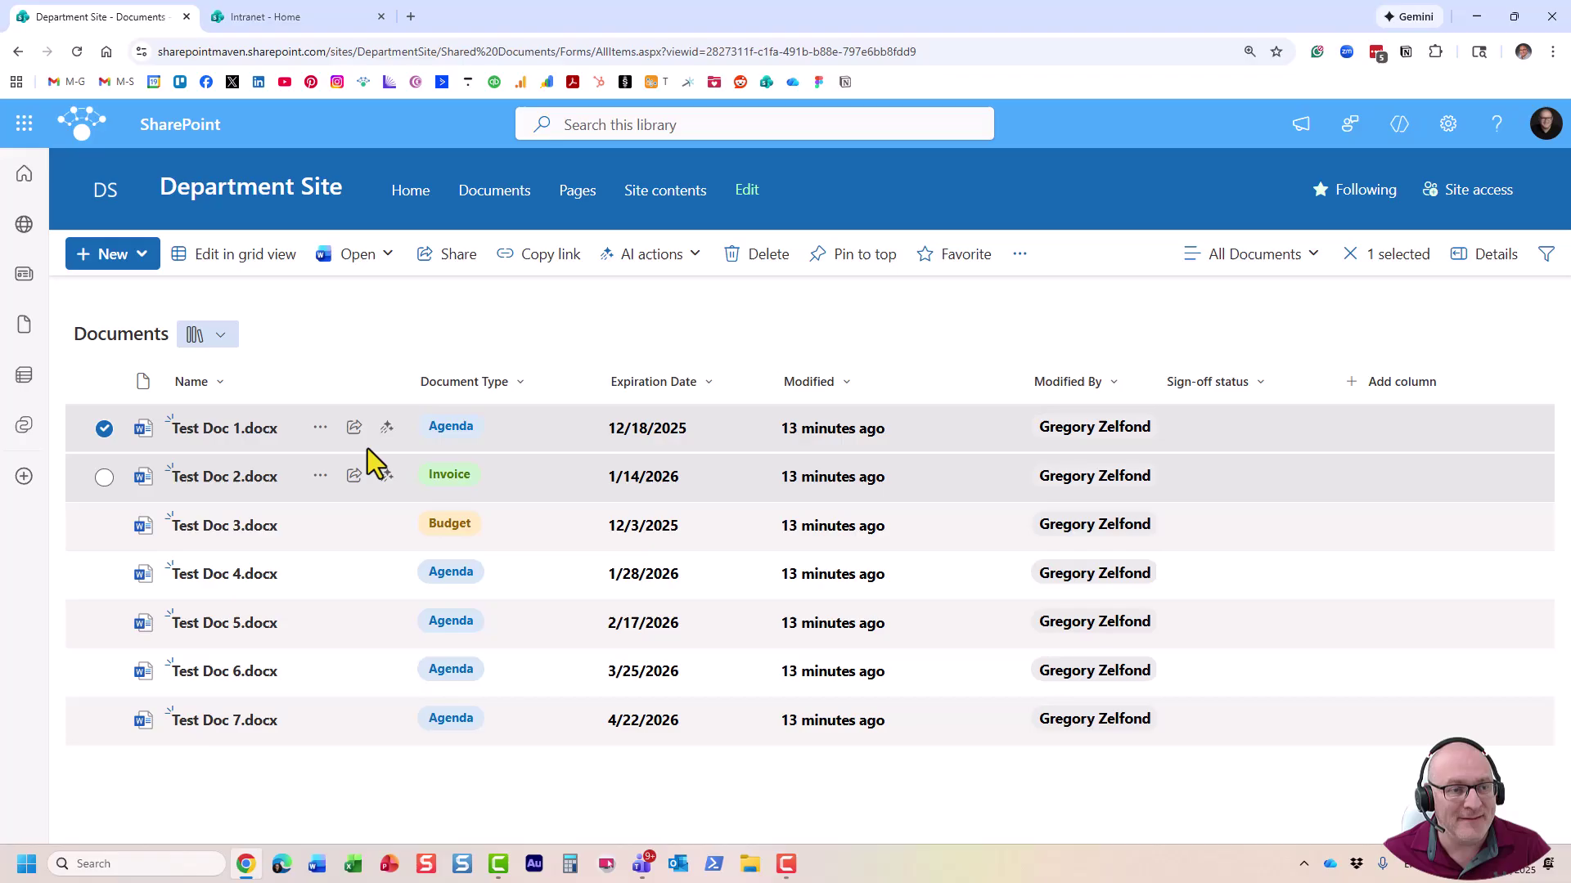
pyautogui.click(73, 54)
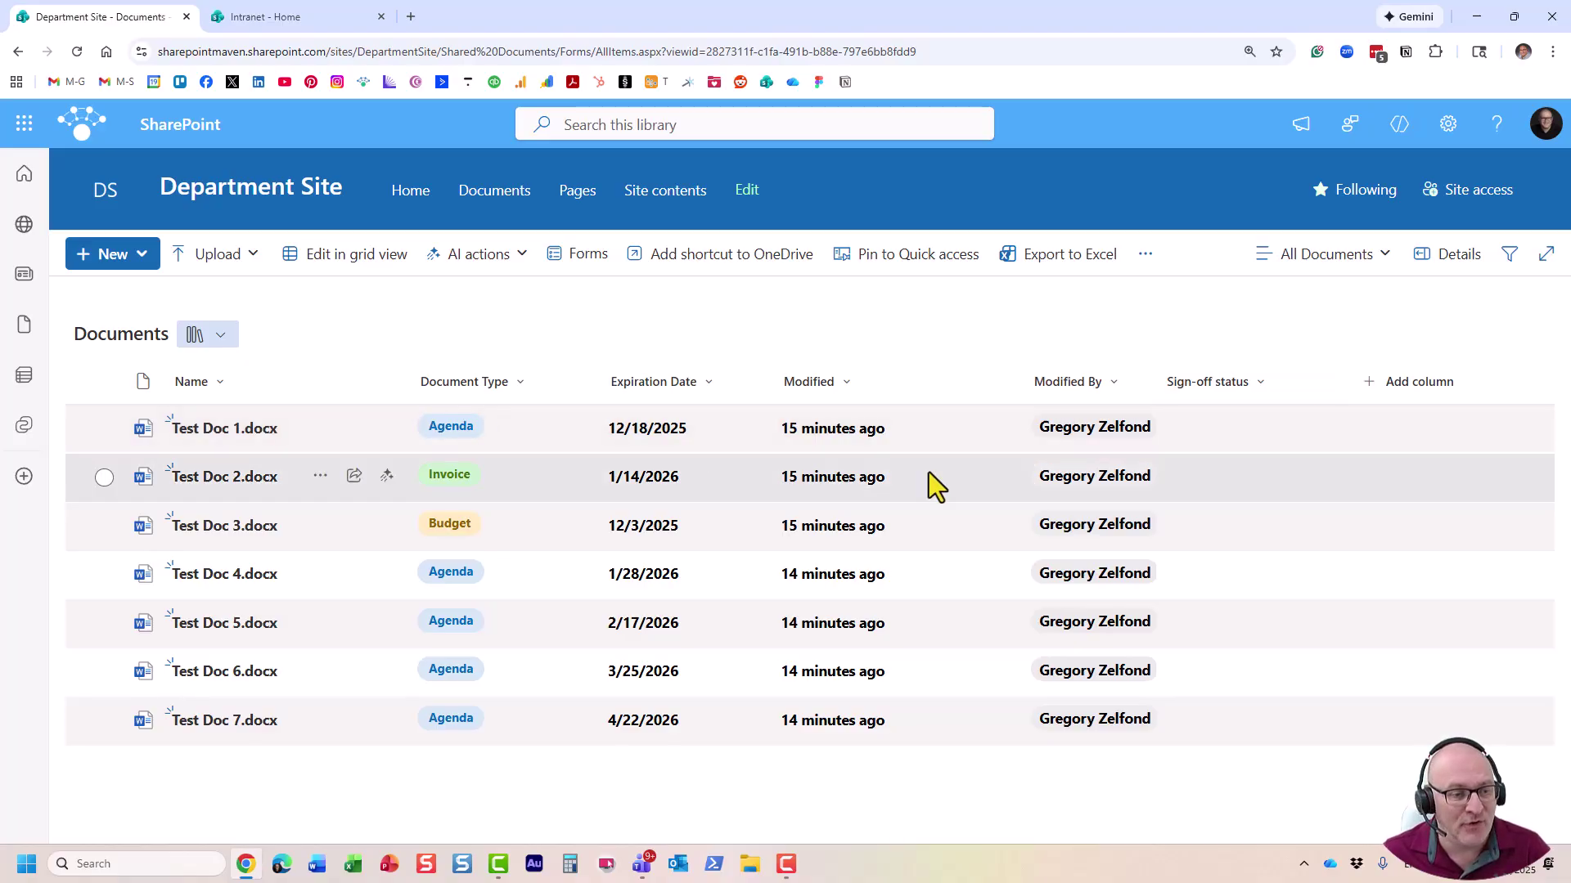
pyautogui.click(76, 50)
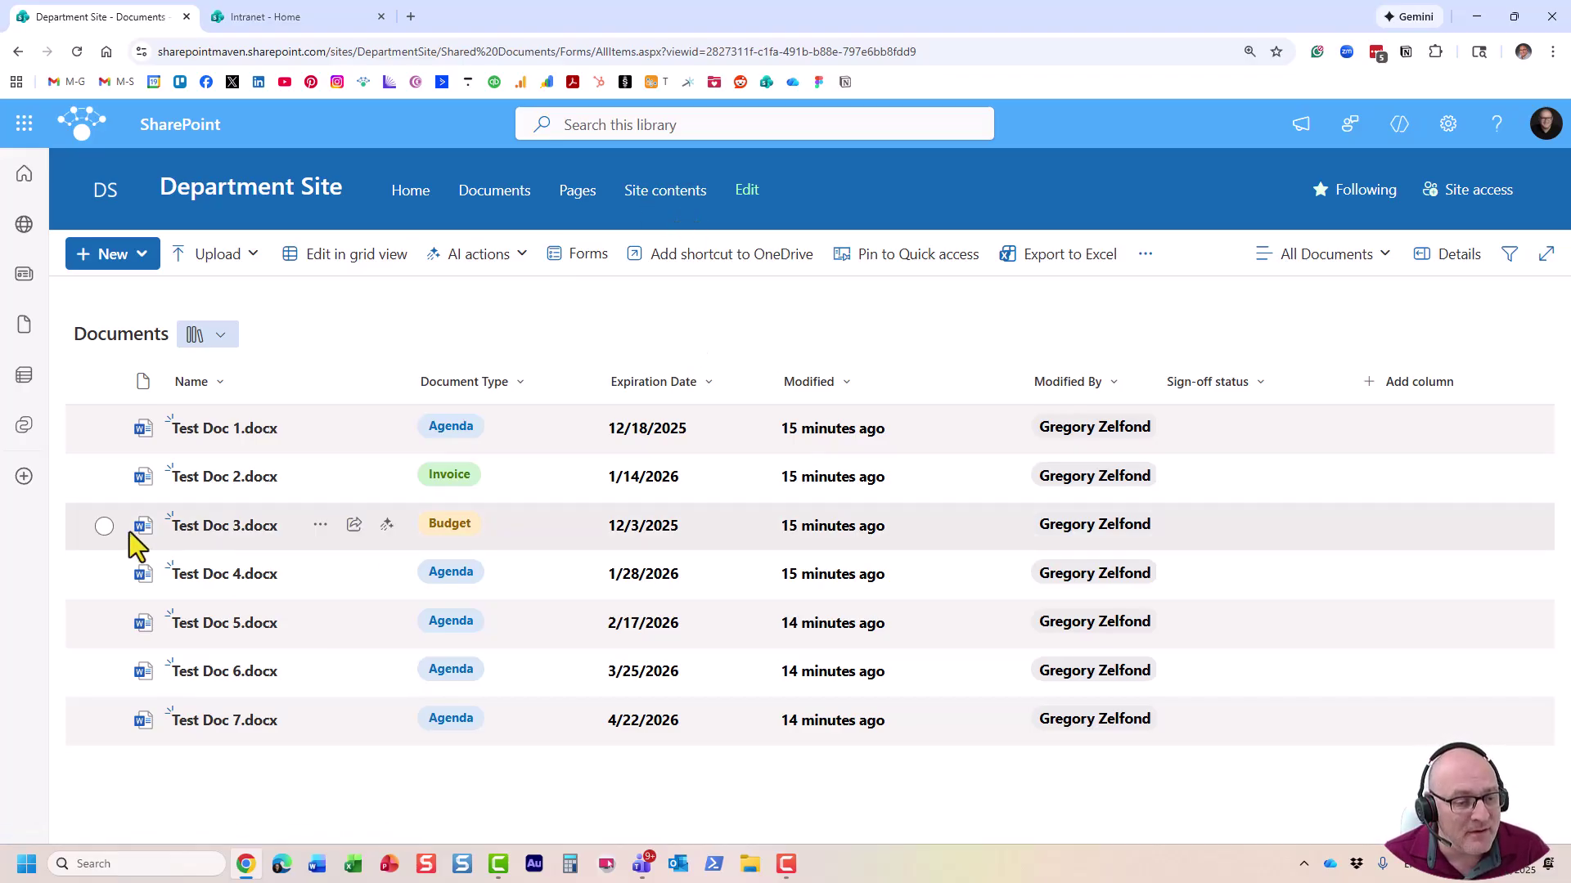
# Toggle the Test Doc 3 selection, leaving it unselected
pyautogui.click(104, 526)
pyautogui.click(104, 526)
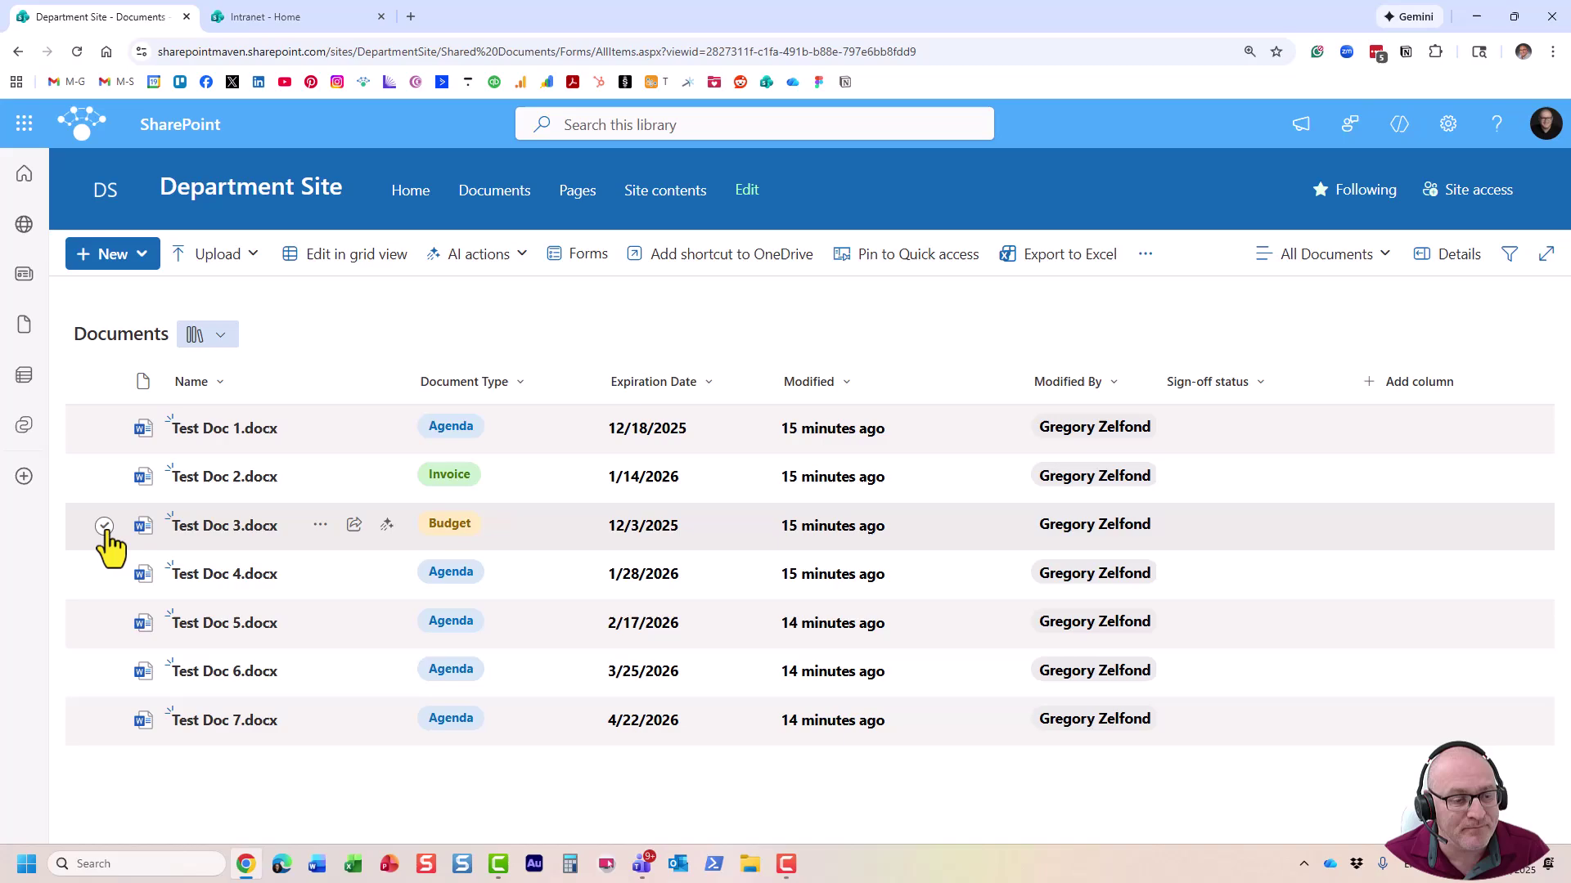
pyautogui.click(104, 526)
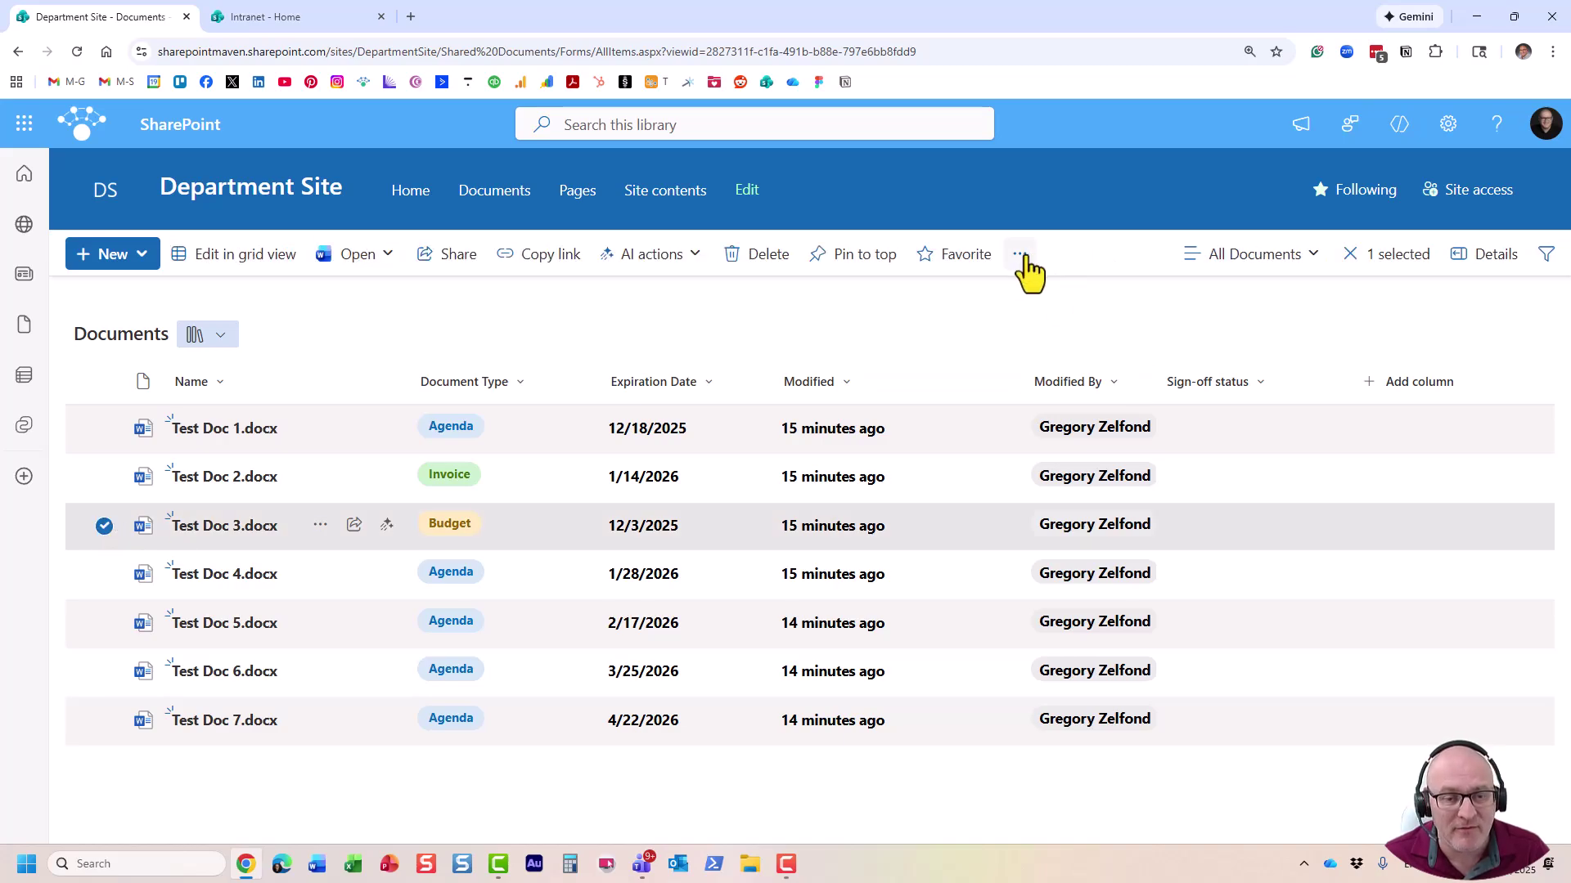
pyautogui.click(104, 526)
# Reveal the Automate > Flows > Set a reminder option for the Expiration Date column
pyautogui.click(1146, 260)
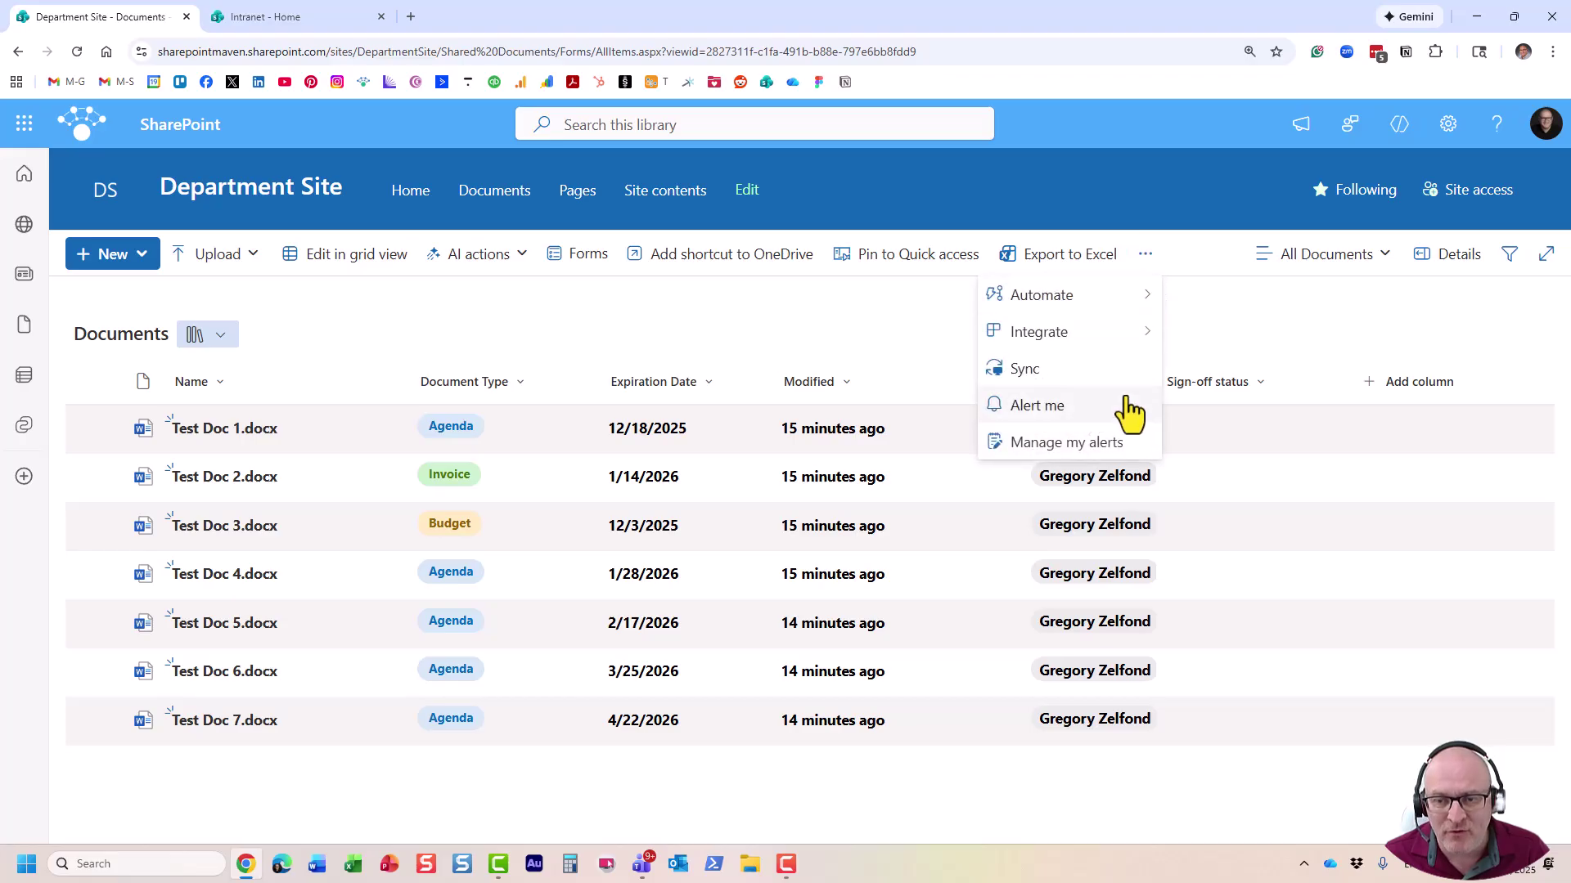
pyautogui.moveTo(1132, 294)
pyautogui.moveTo(1257, 318)
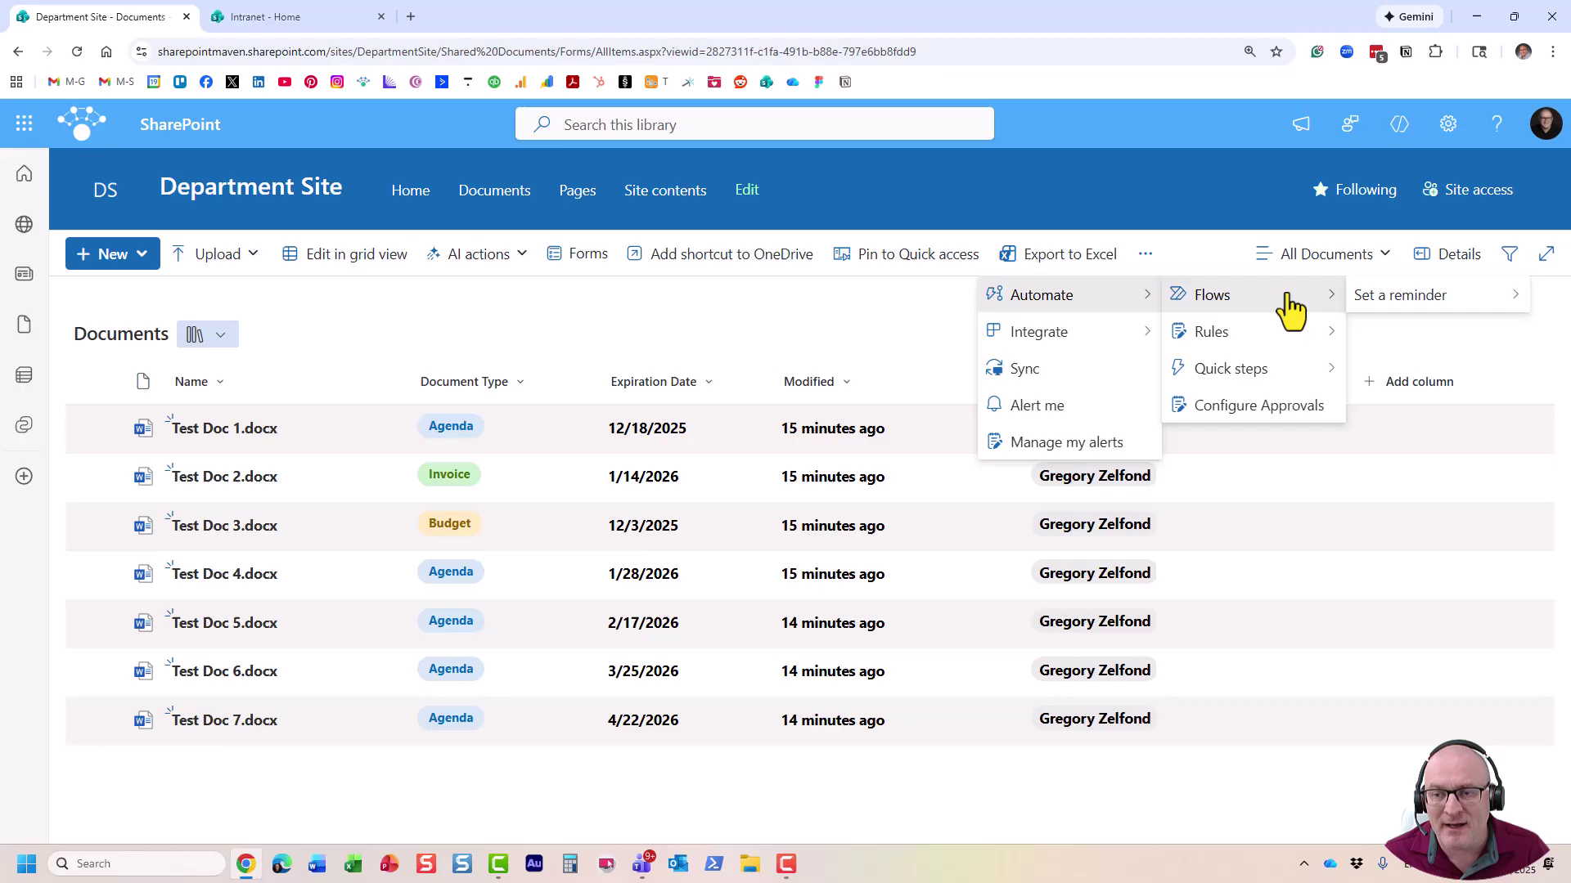
pyautogui.moveTo(1368, 314)
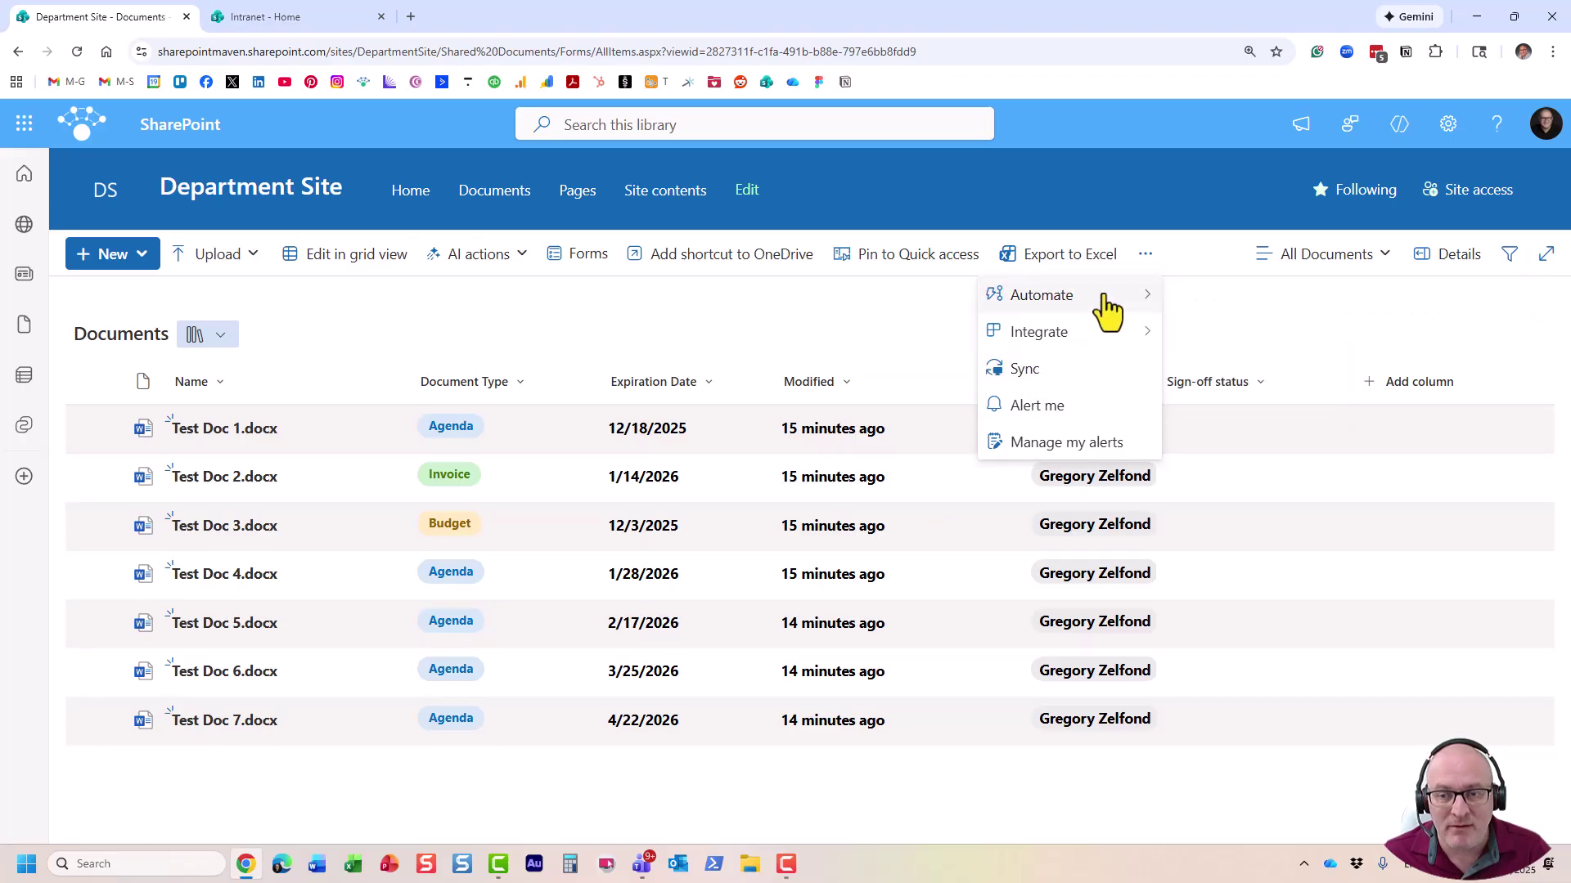
pyautogui.press('Escape')
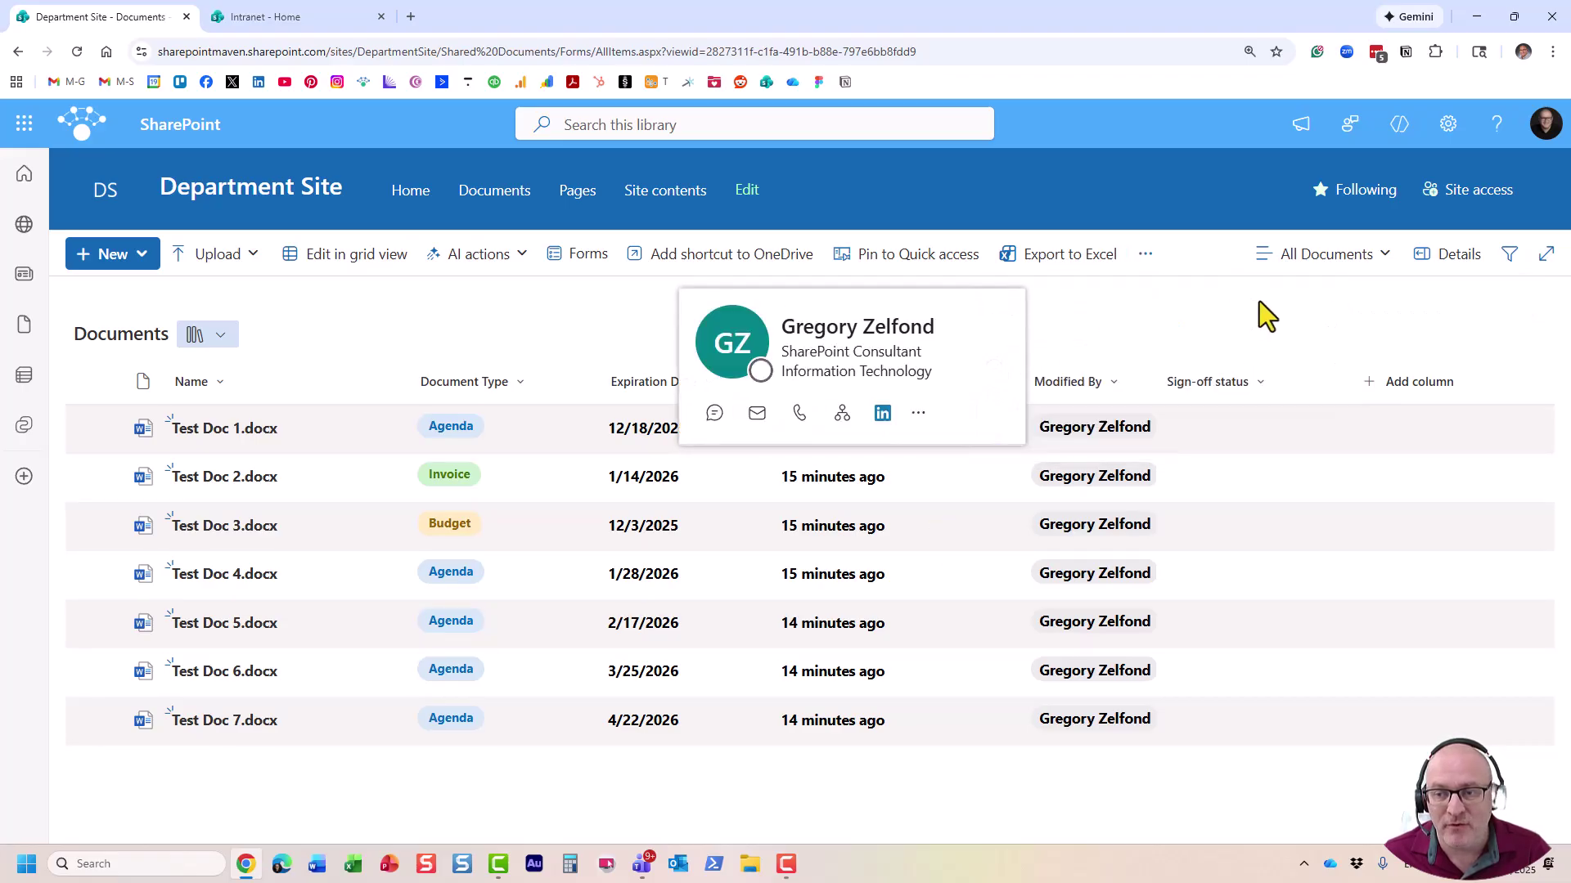
pyautogui.click(1147, 254)
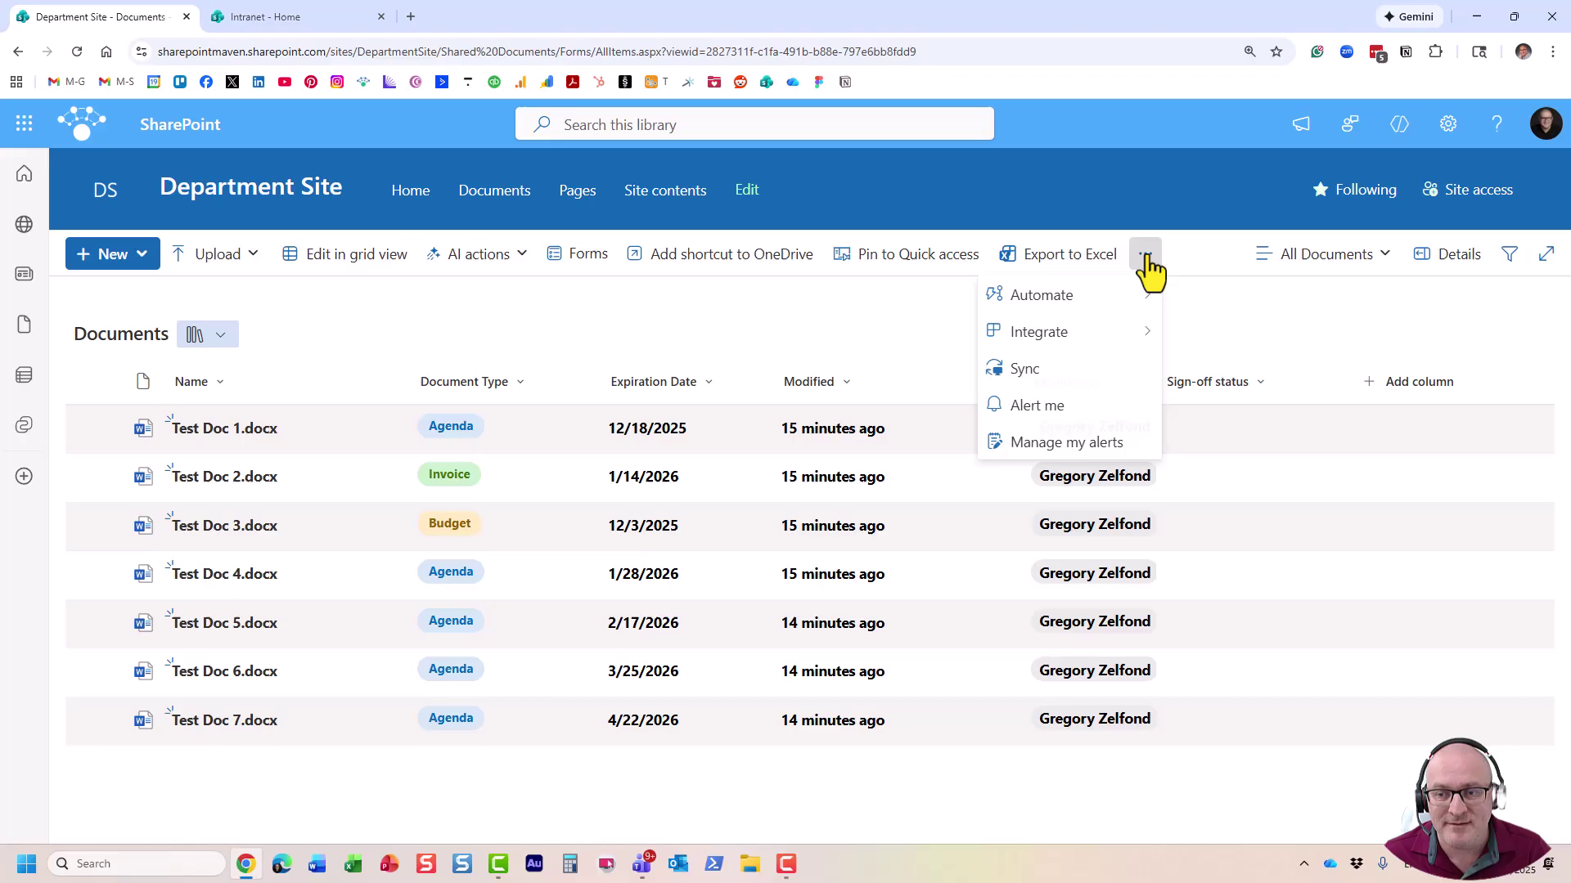
pyautogui.moveTo(1317, 302)
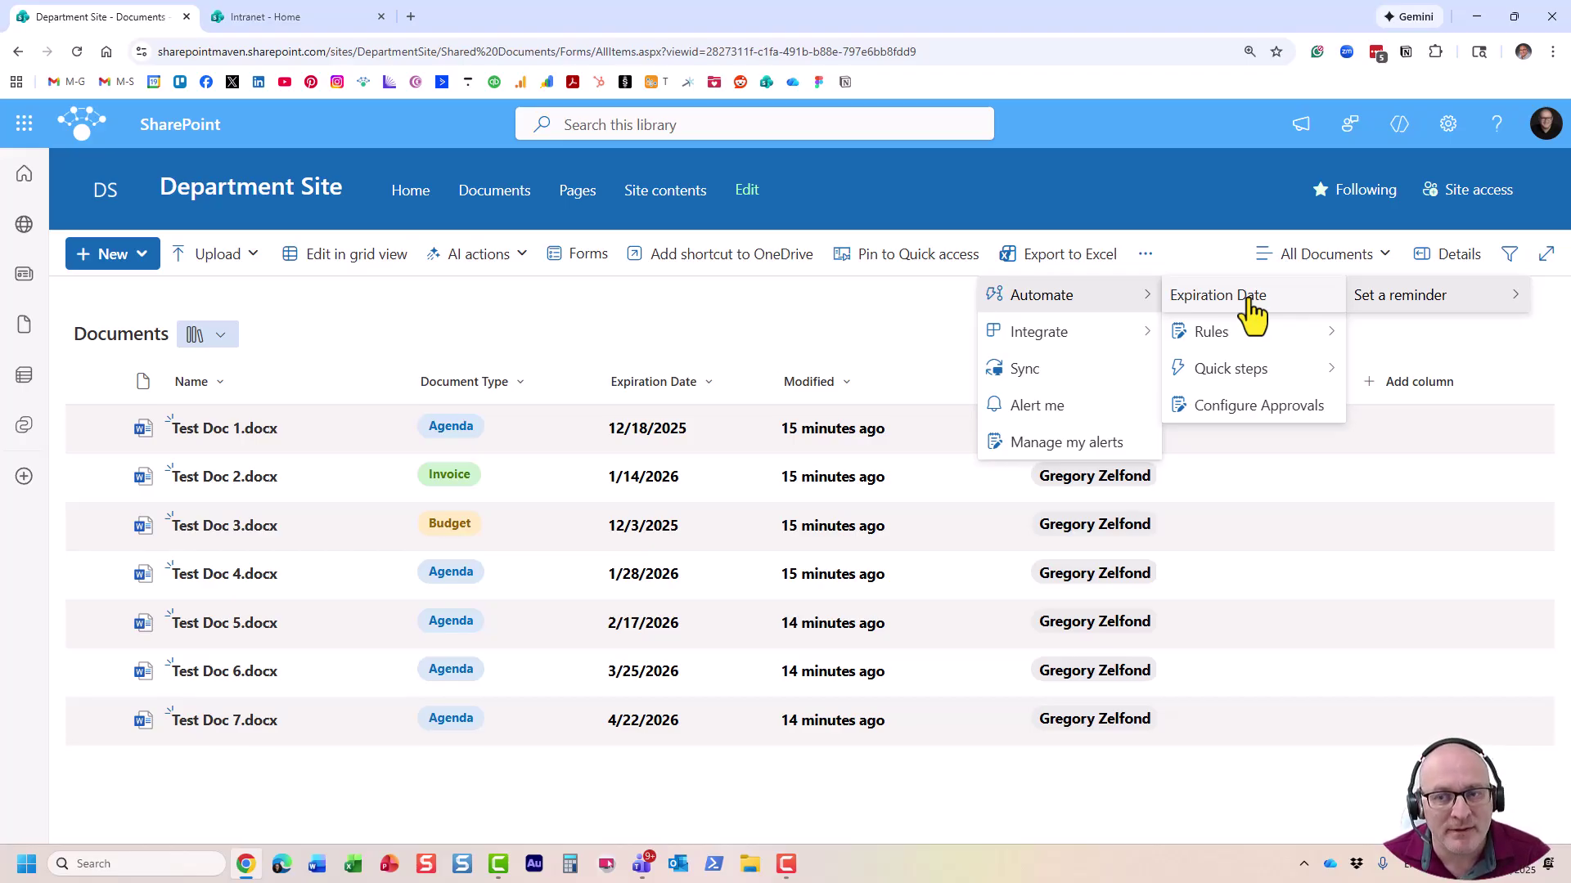
# Choose the Expiration Date reminder flow and create a new SharePoint connection for it
pyautogui.click(1250, 303)
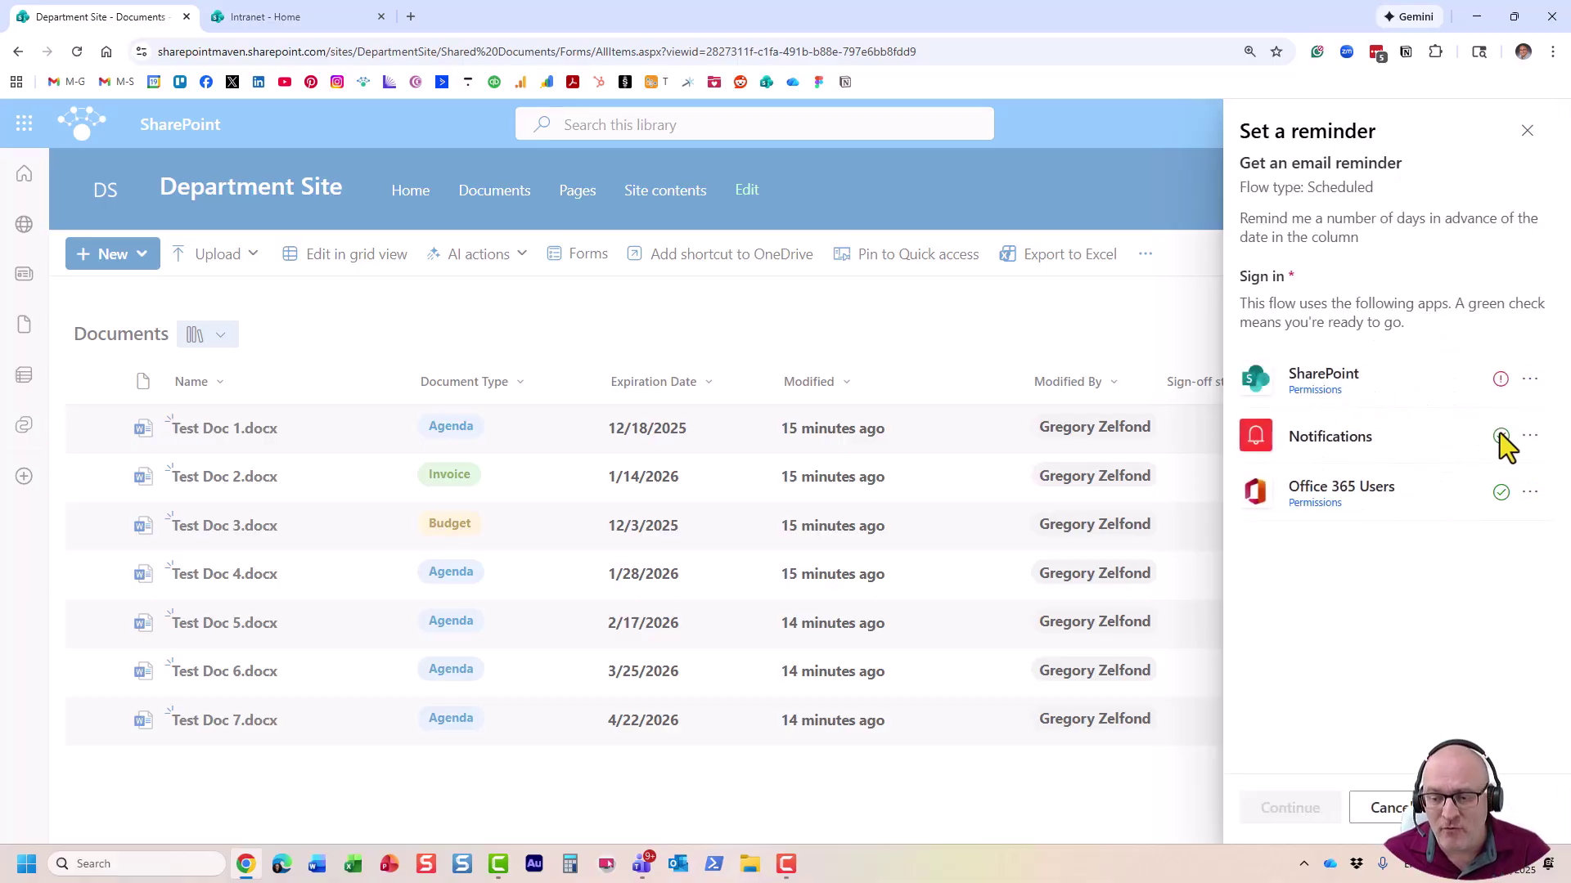
pyautogui.click(1530, 379)
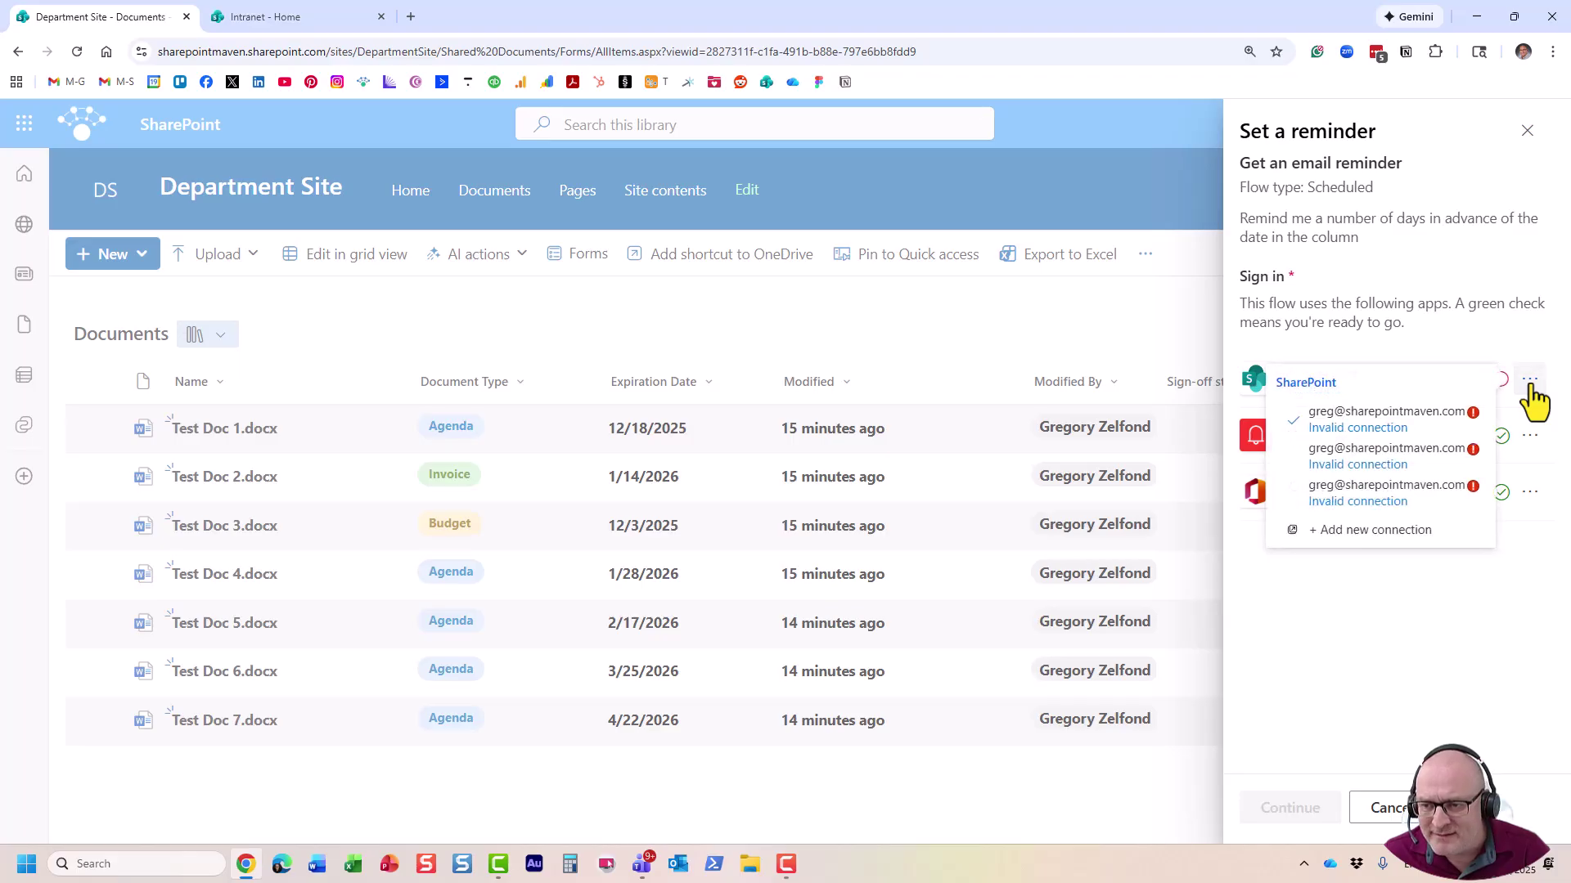
pyautogui.click(1414, 530)
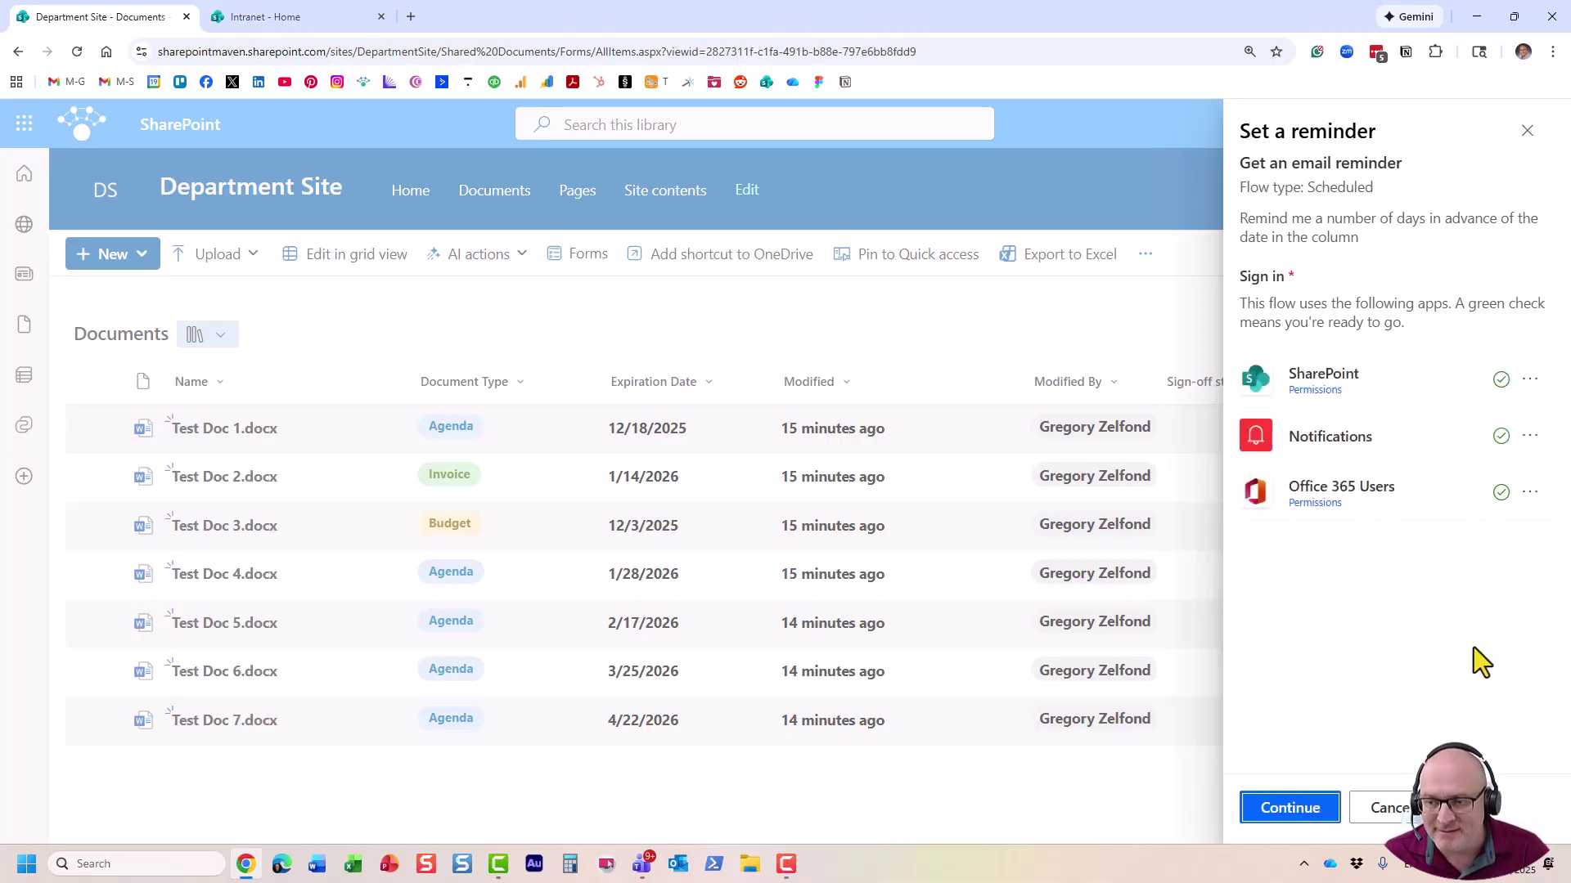
# Name the flow 'Reminder', set 15 days in advance, and create it
pyautogui.click(1291, 810)
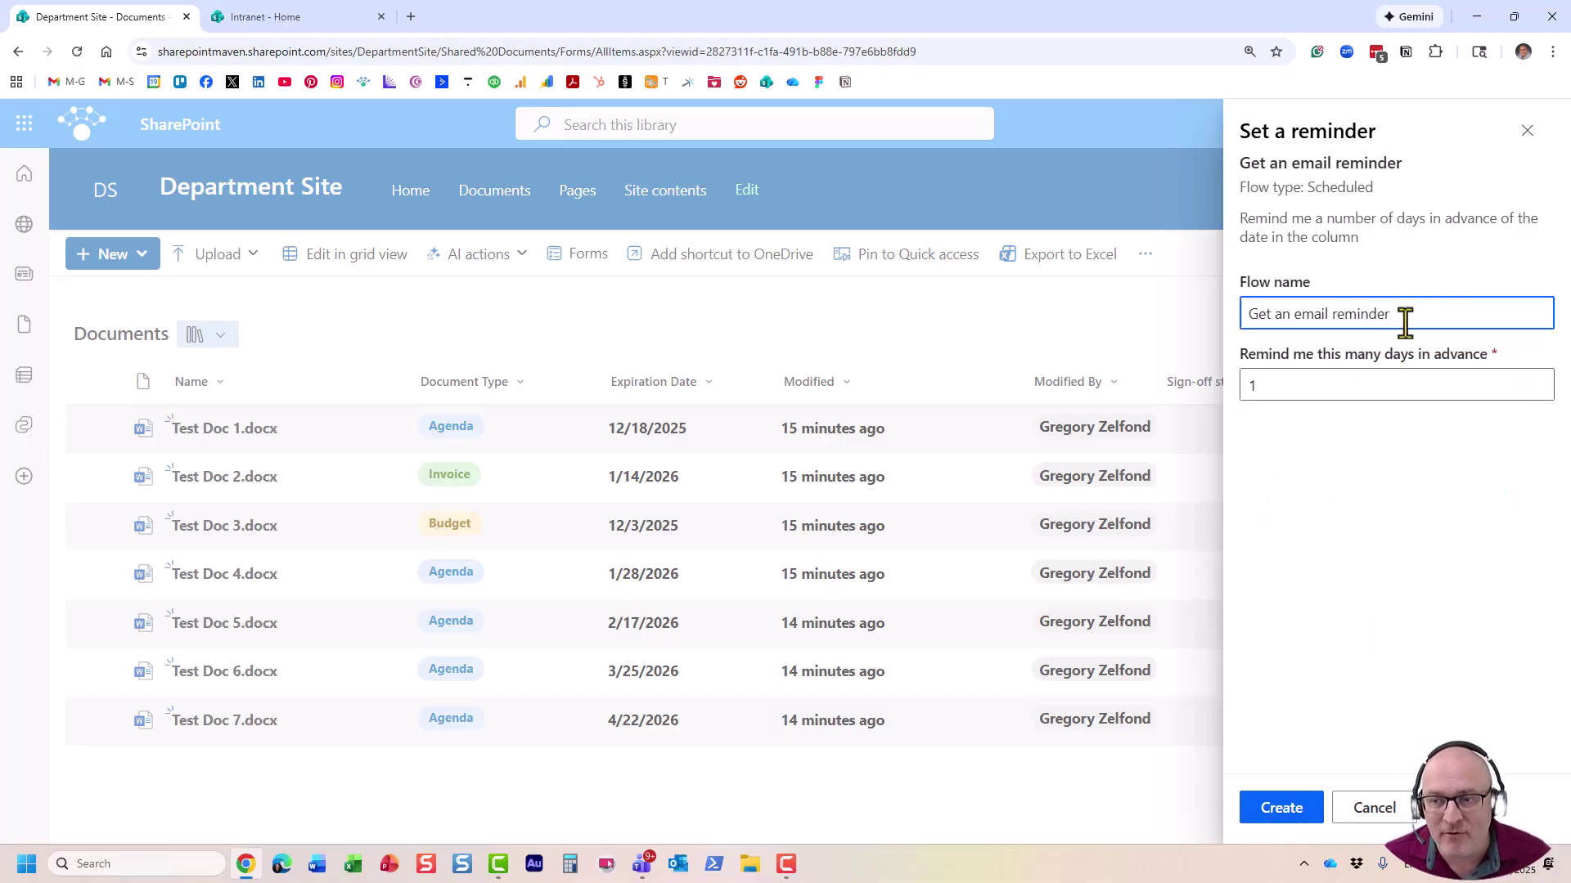
pyautogui.moveTo(1405, 322); pyautogui.dragTo(1232, 315)
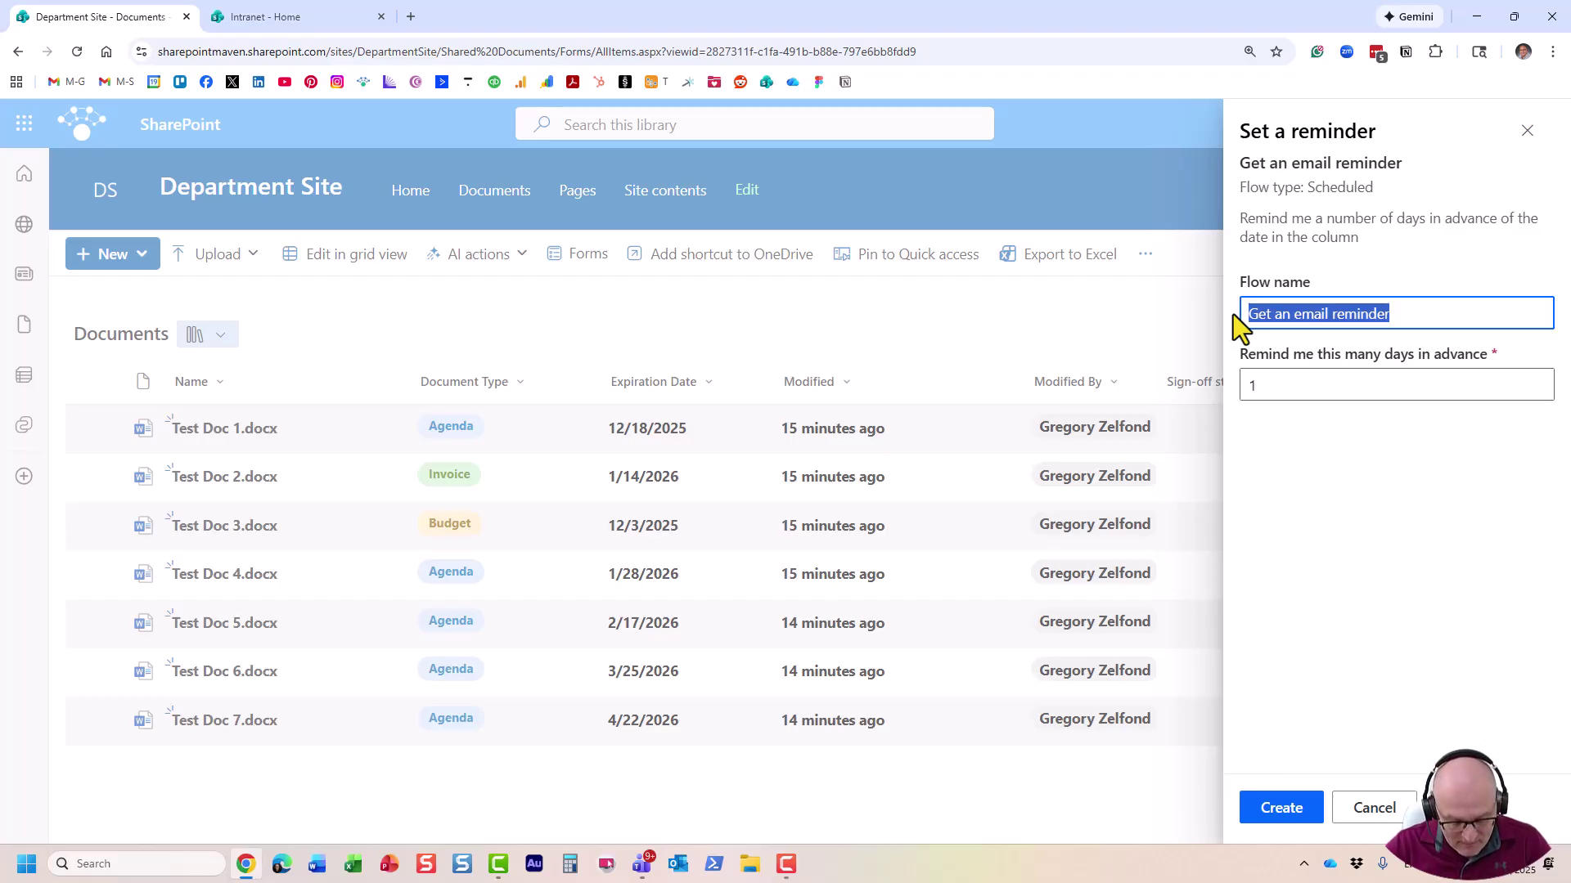
pyautogui.write('Remi')
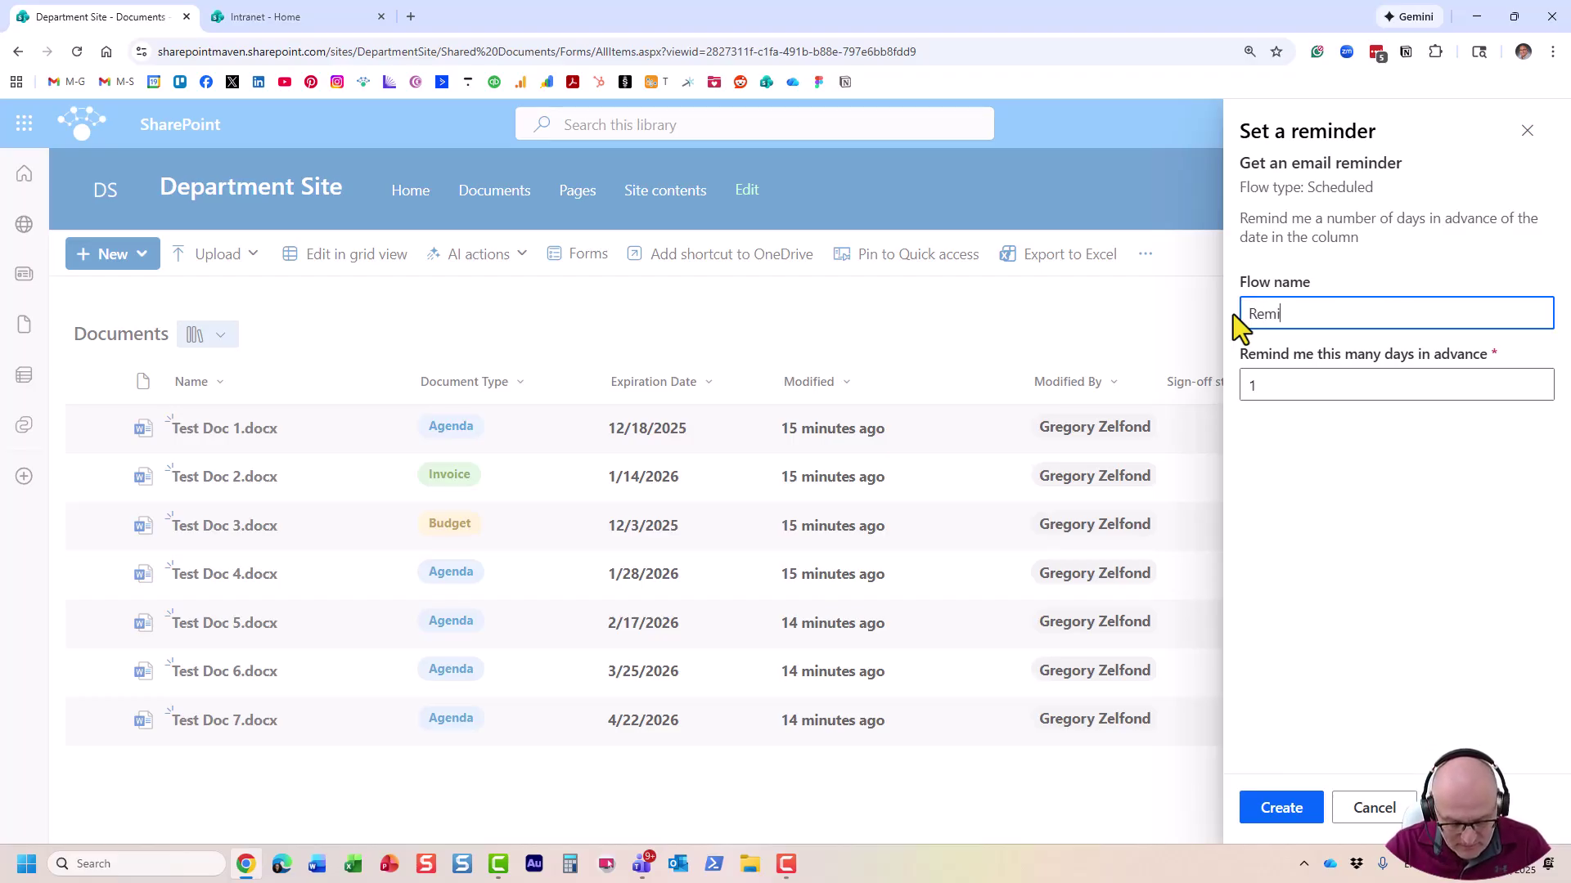
pyautogui.write('nder')
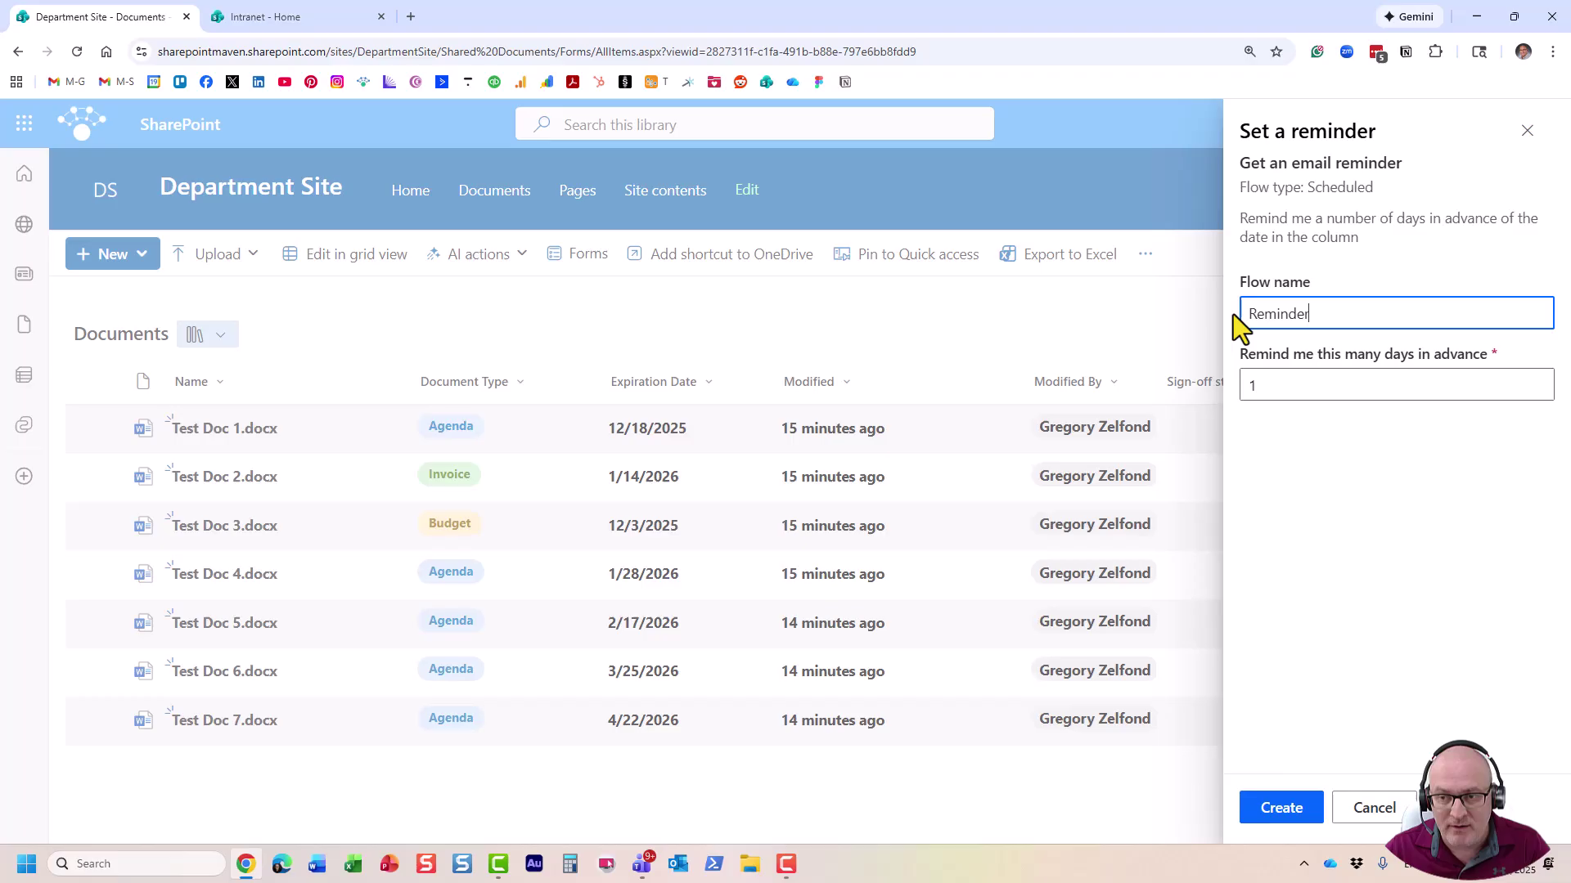
pyautogui.doubleClick(1247, 386)
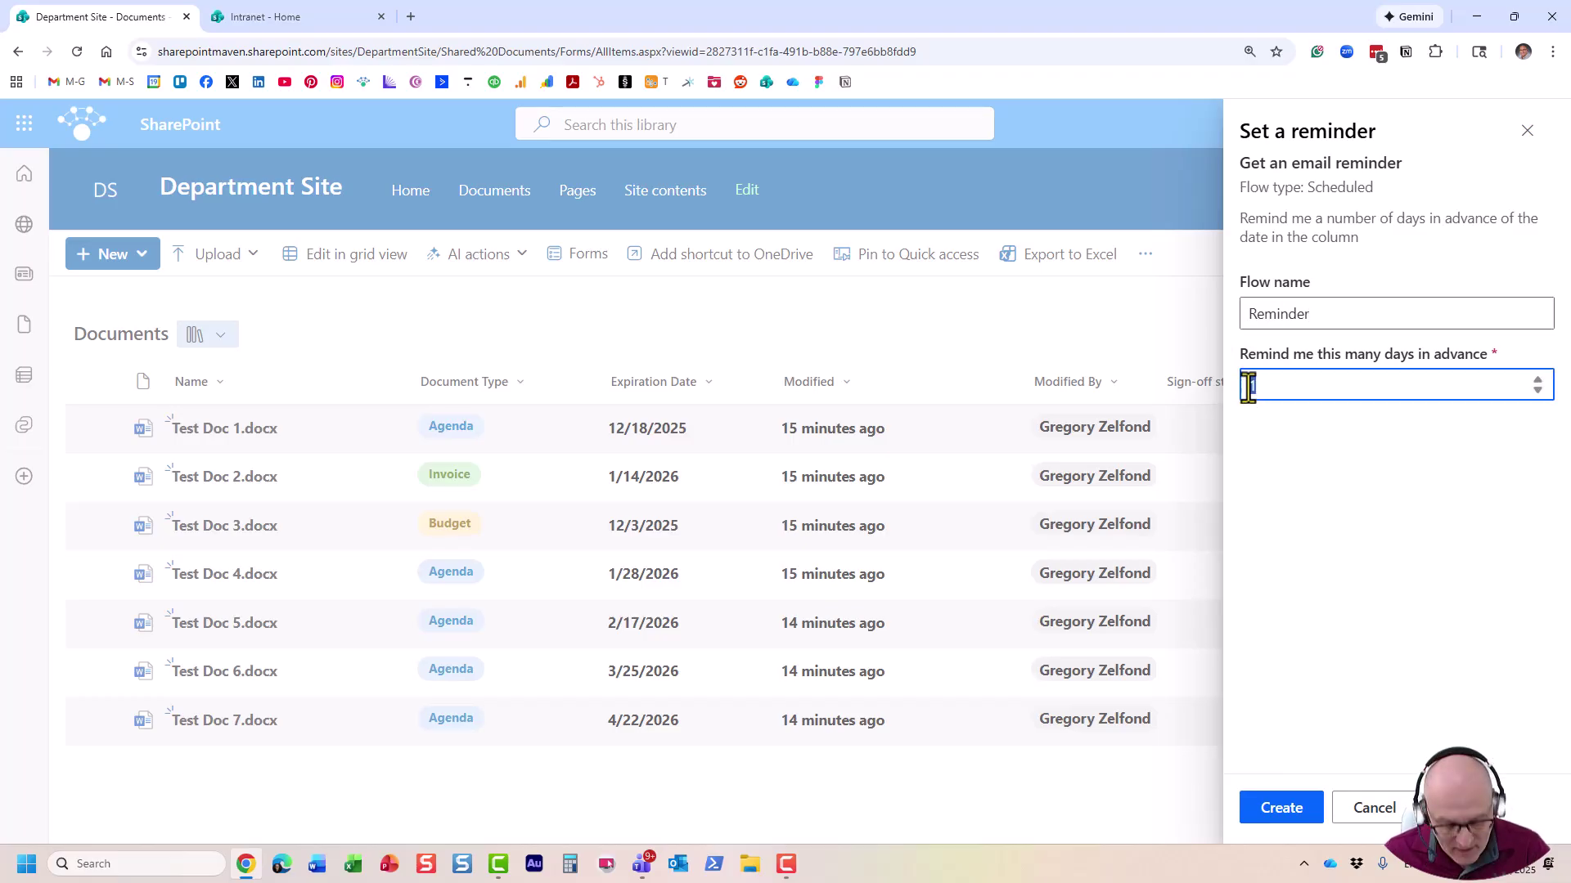
pyautogui.write('15')
pyautogui.click(1347, 473)
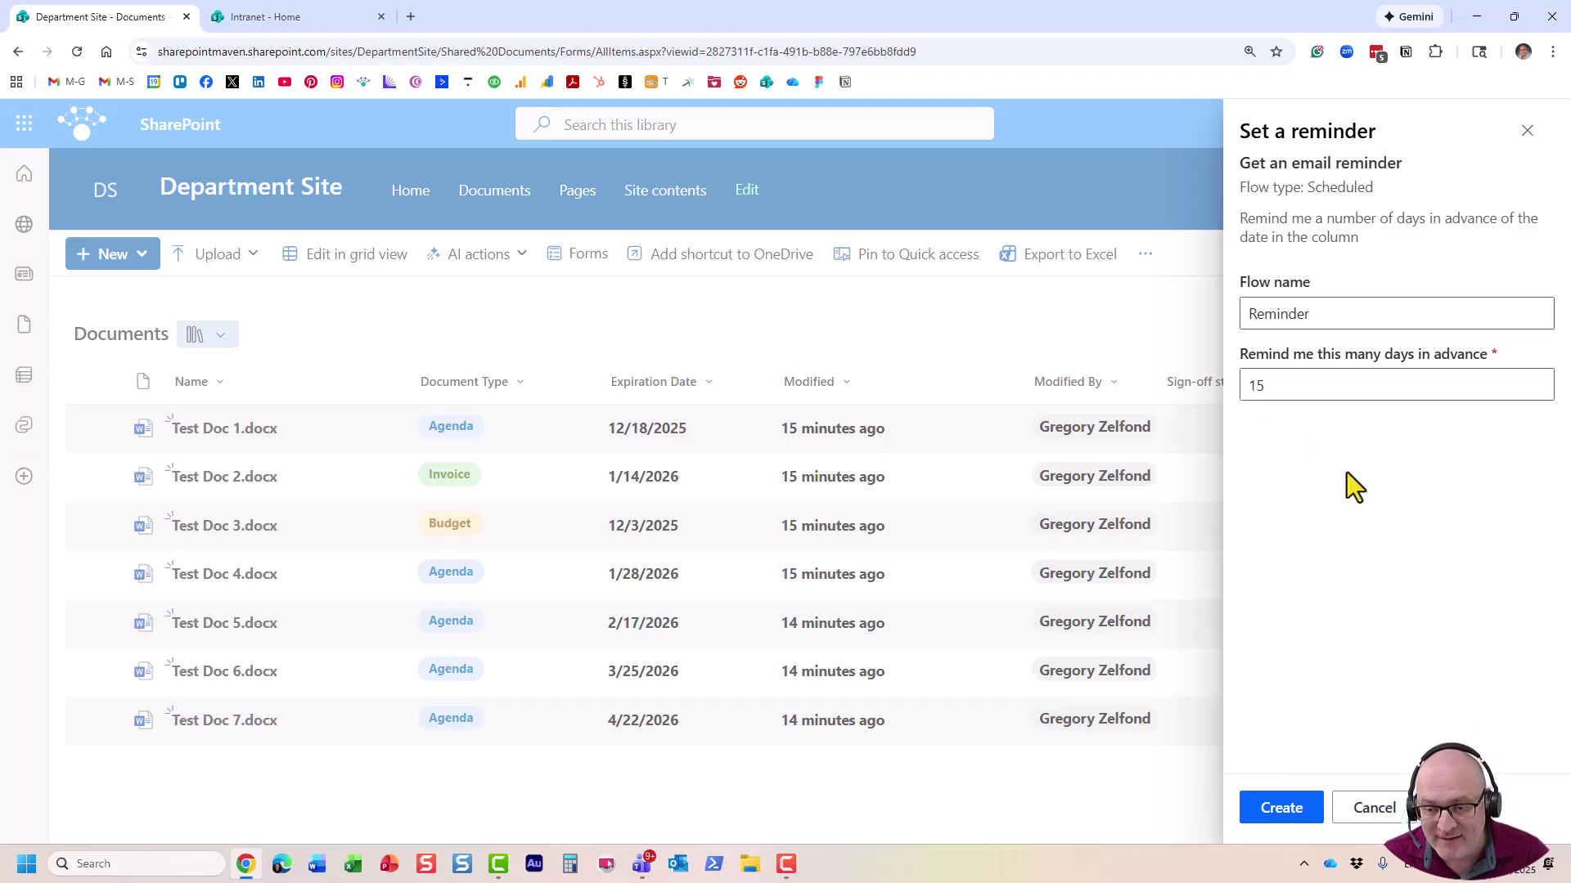
pyautogui.click(1304, 807)
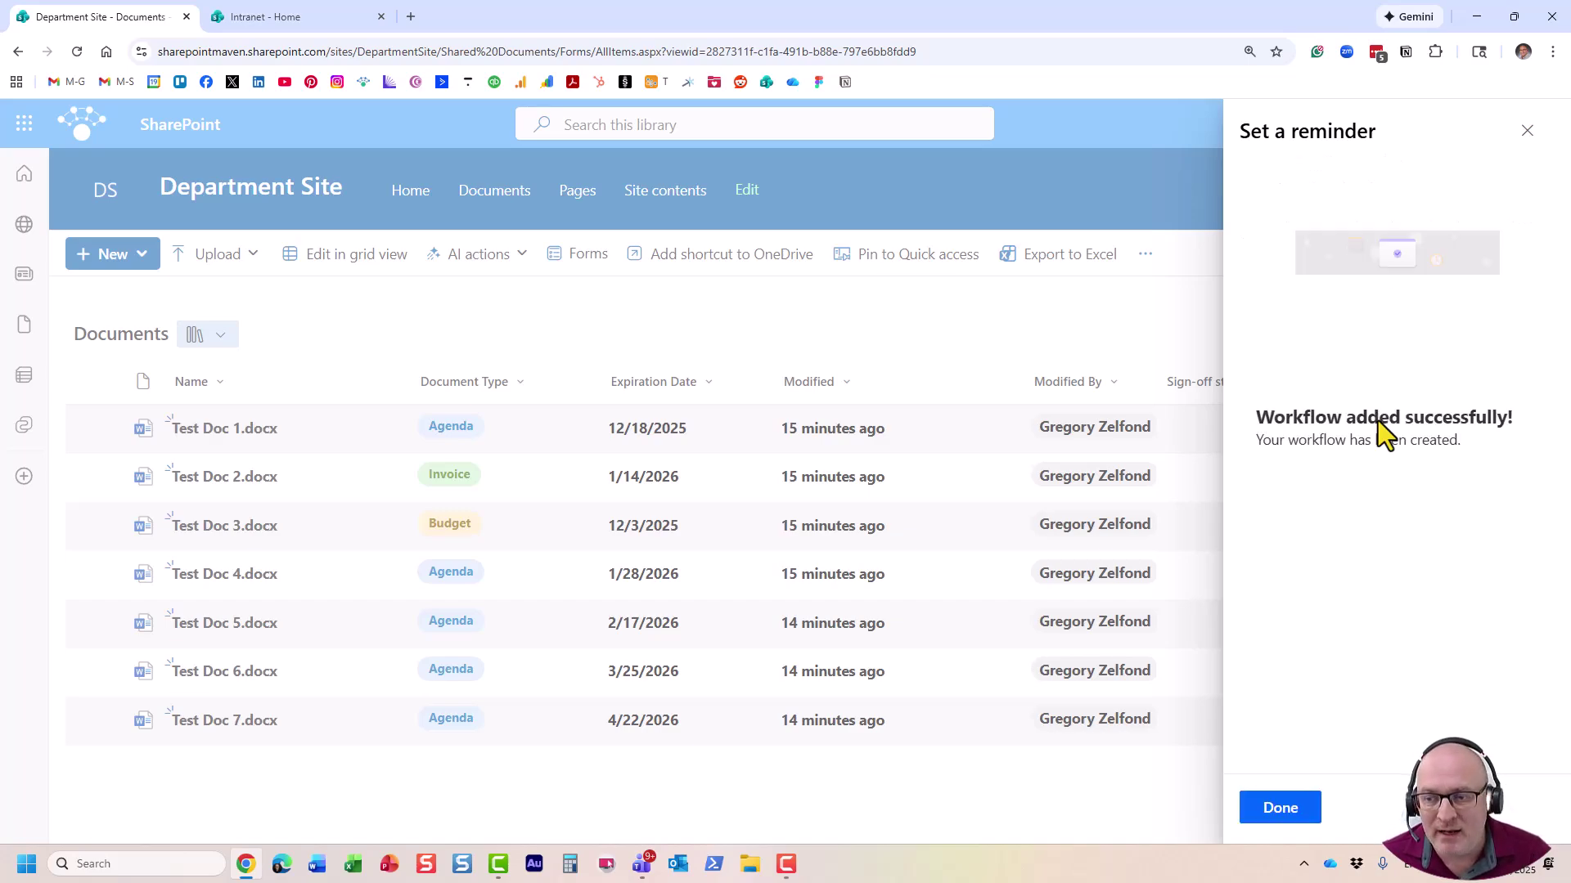
# Close the reminder setup with Done and open the library's overflow menu
pyautogui.click(1283, 816)
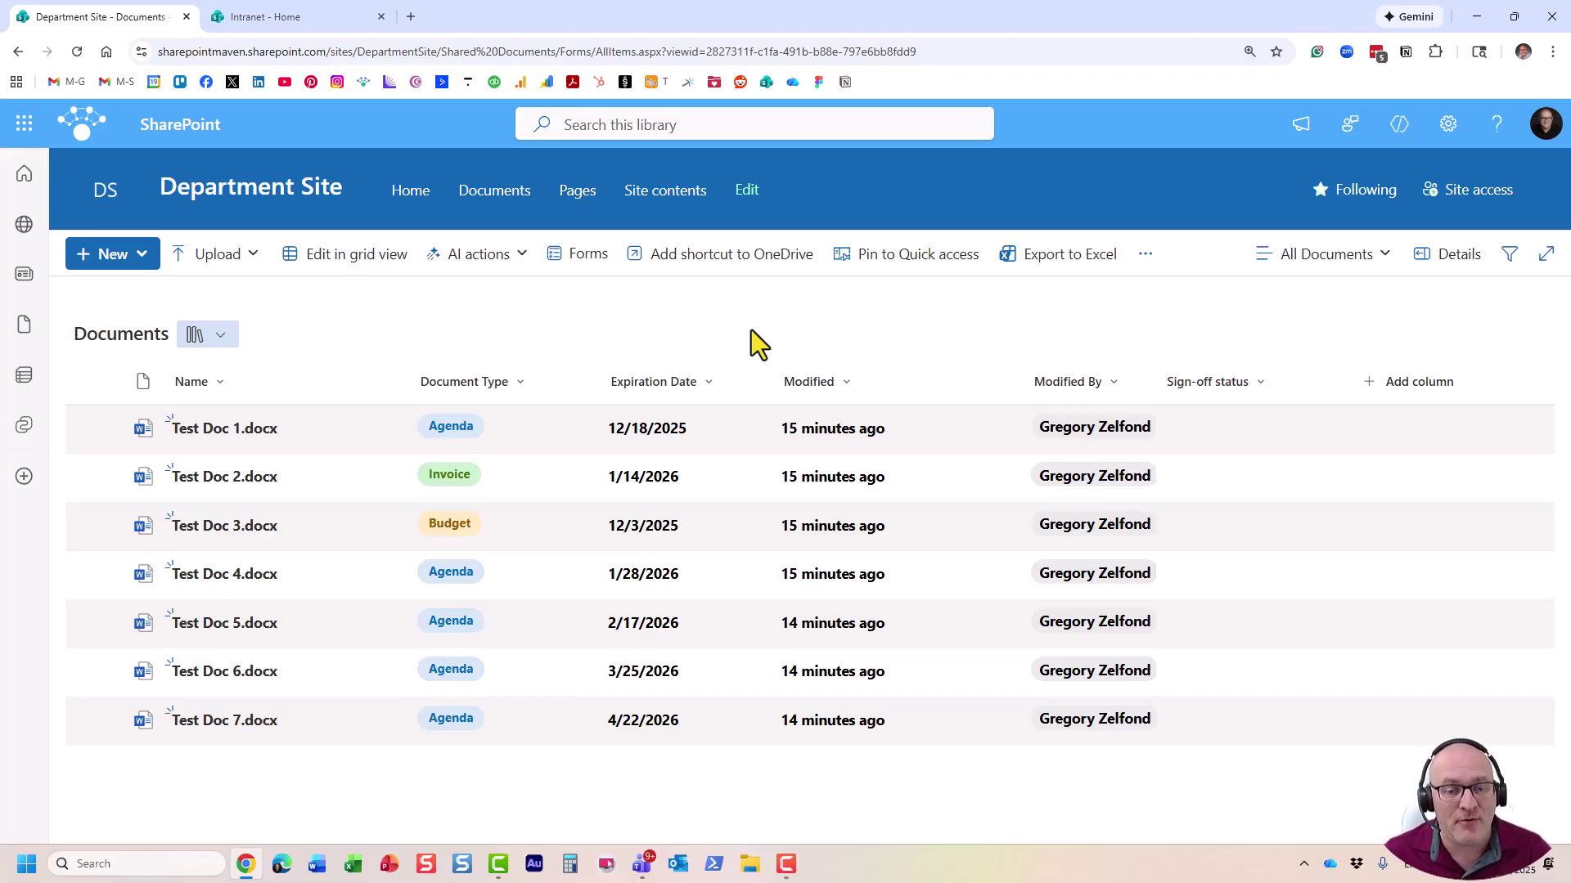
pyautogui.click(1145, 264)
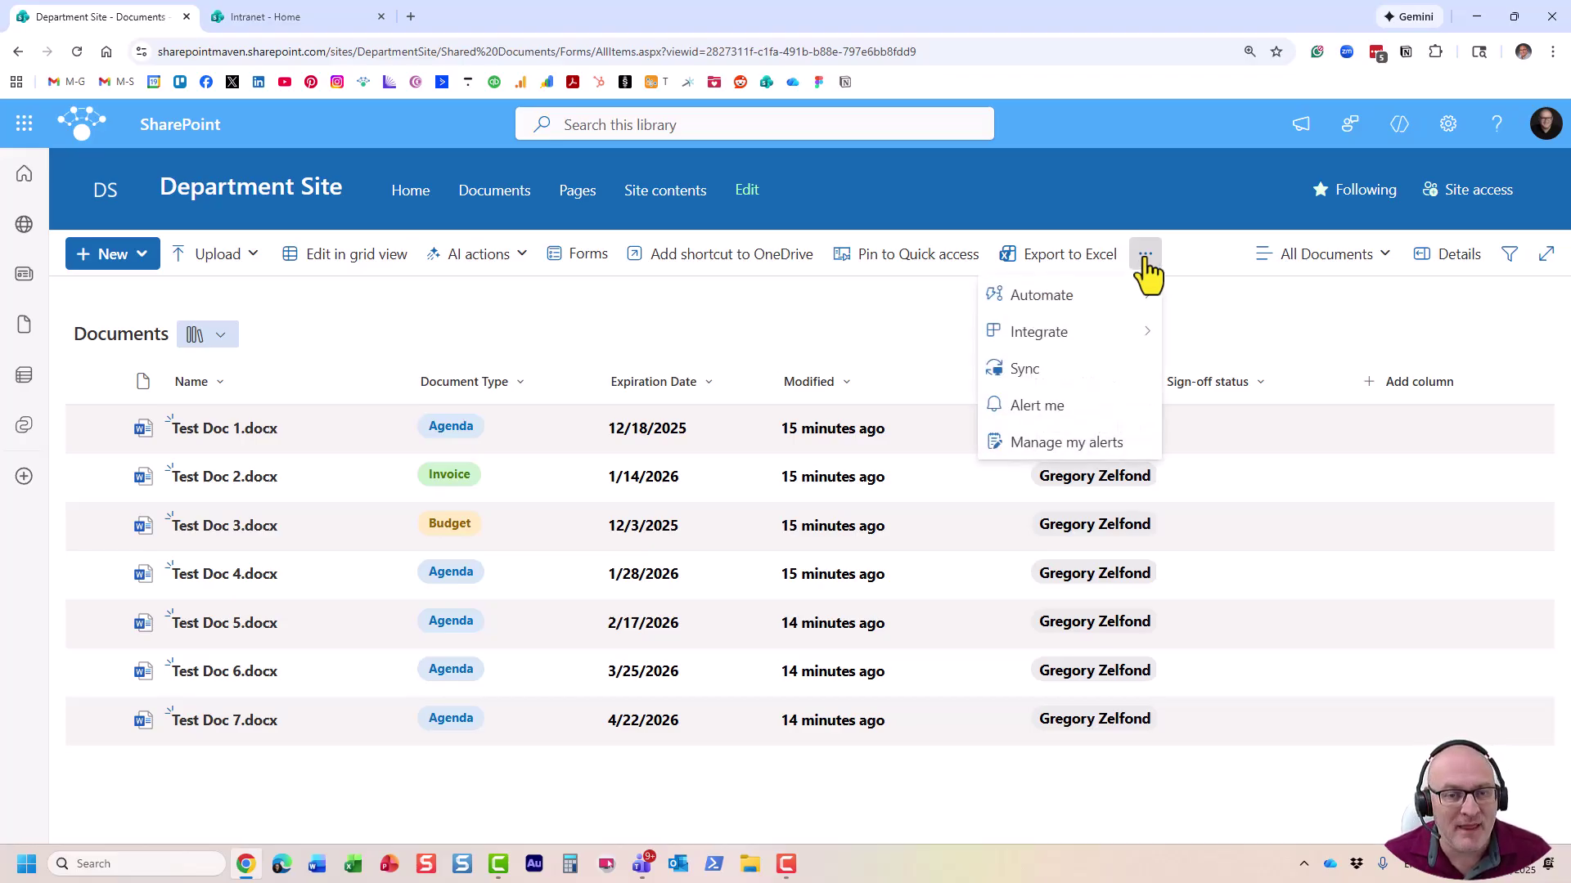
# Create an 'A date approaches' rule emailing me 15 days before Expiration Date
pyautogui.moveTo(1137, 304)
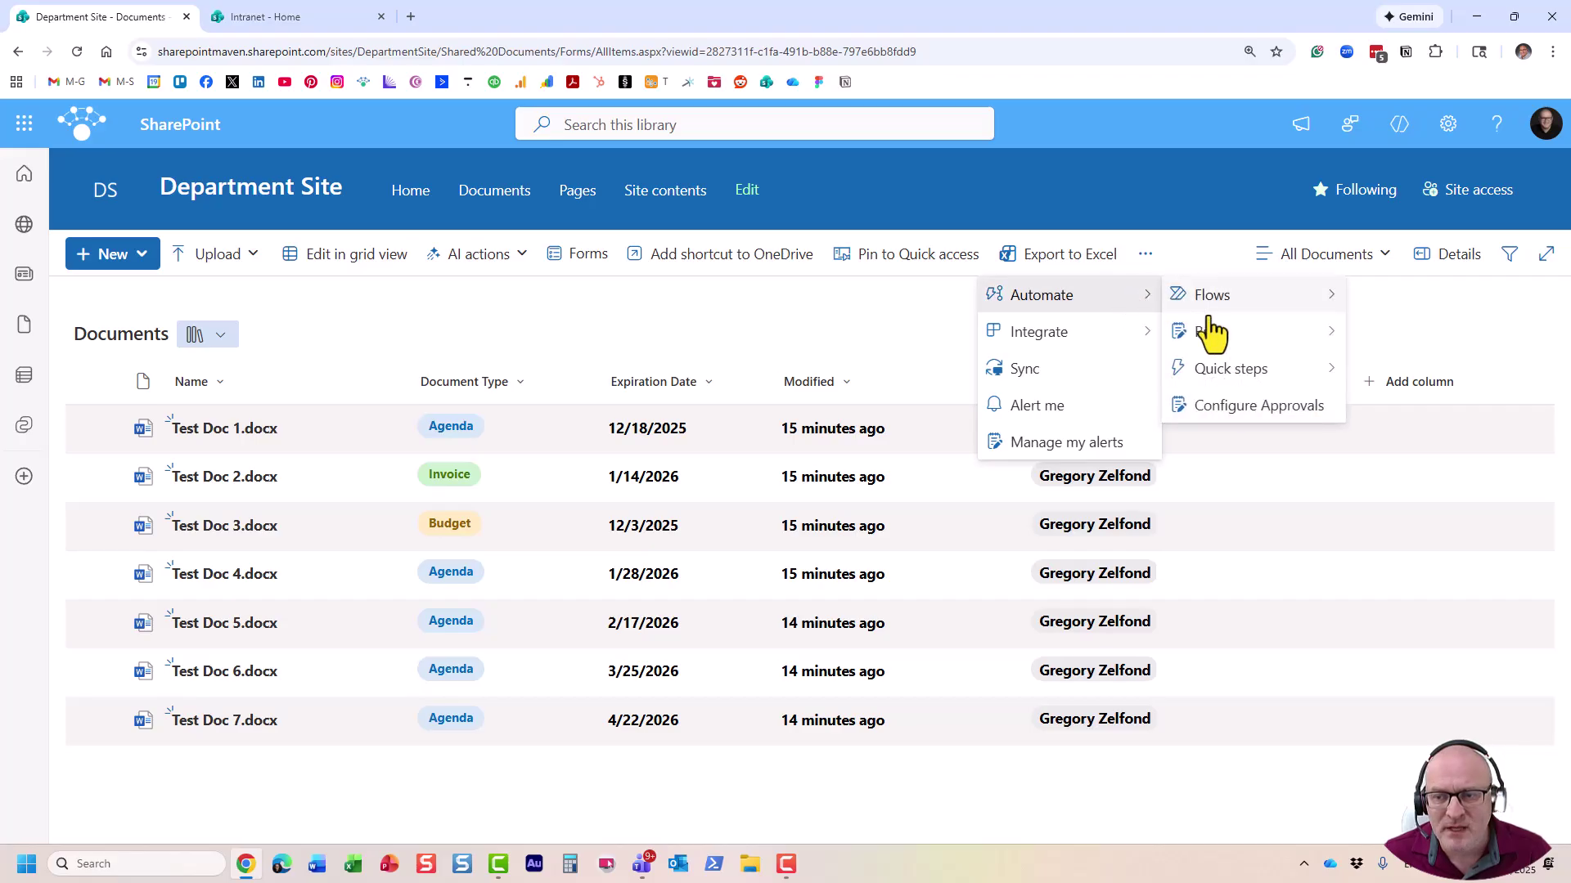
pyautogui.moveTo(1213, 336)
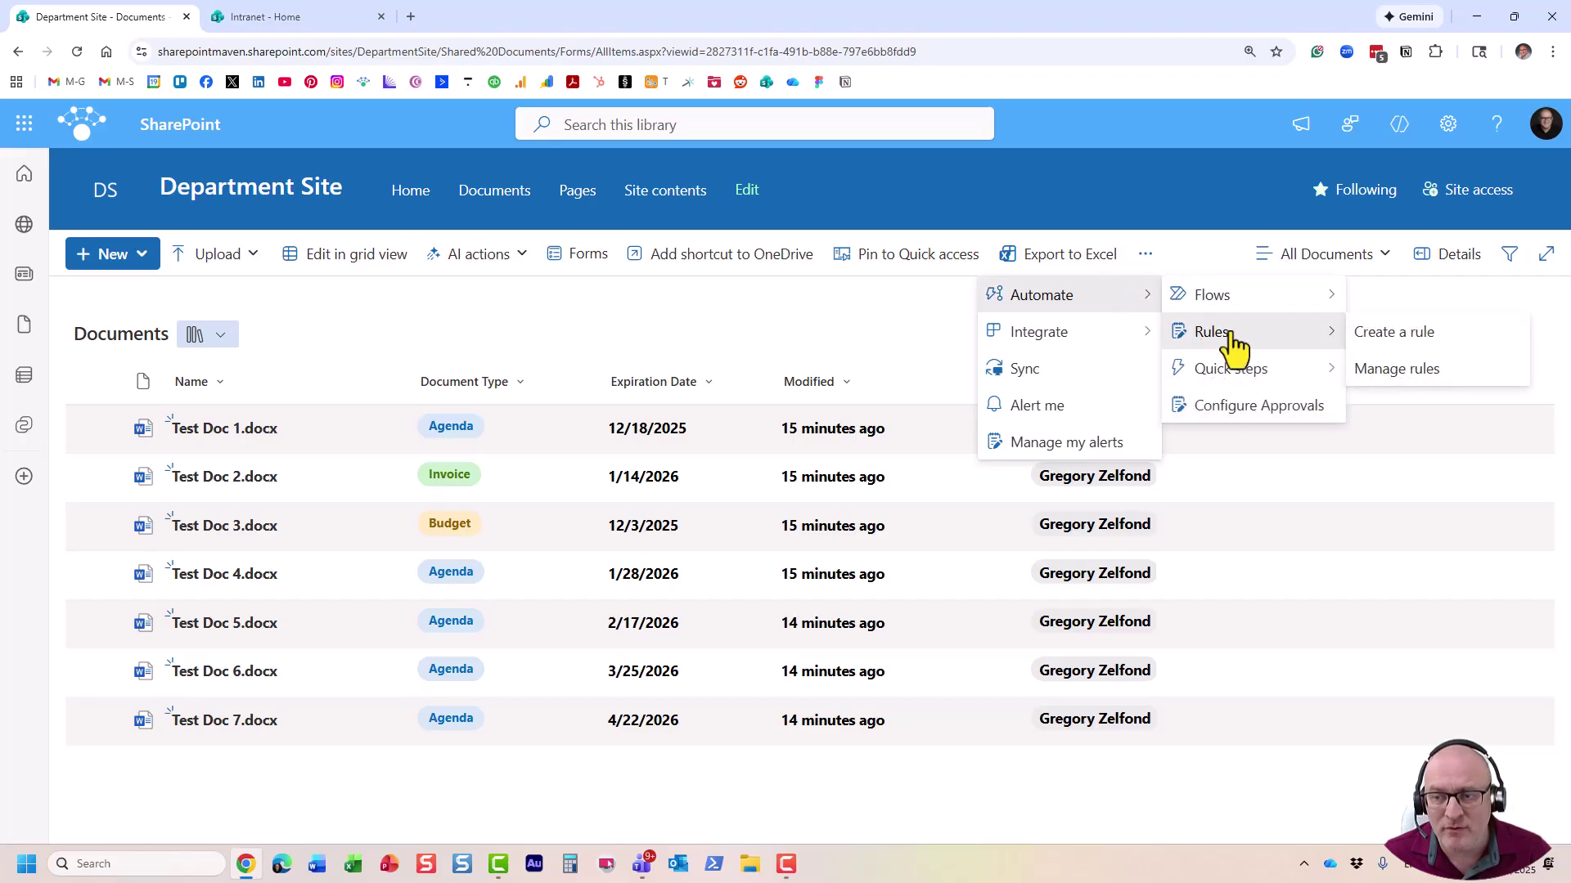
pyautogui.click(1411, 335)
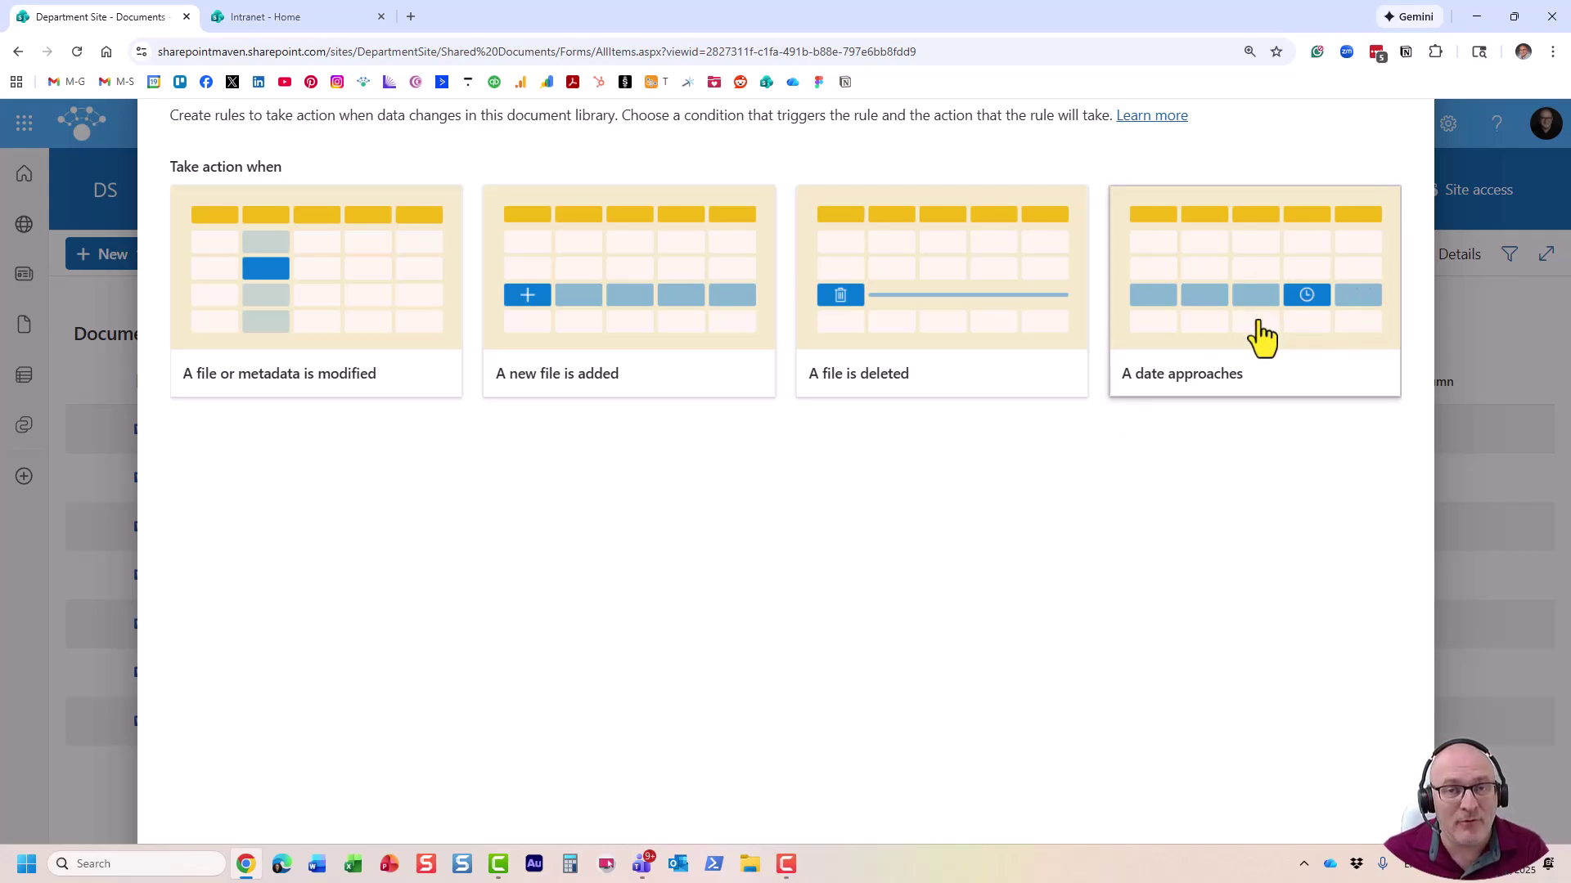
pyautogui.click(1261, 330)
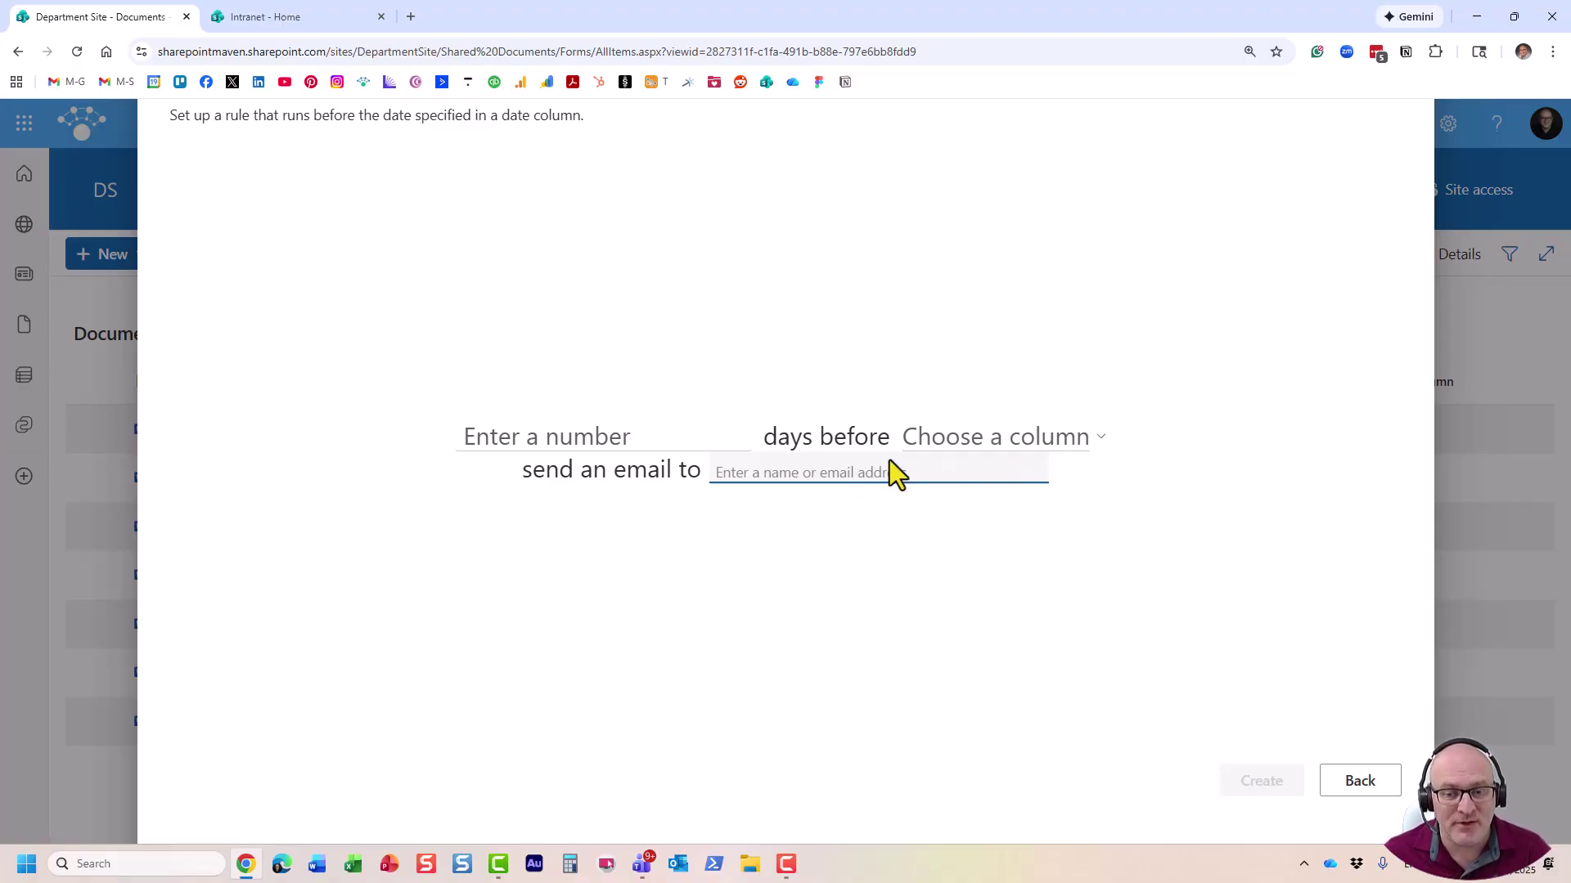
pyautogui.click(959, 444)
pyautogui.click(968, 482)
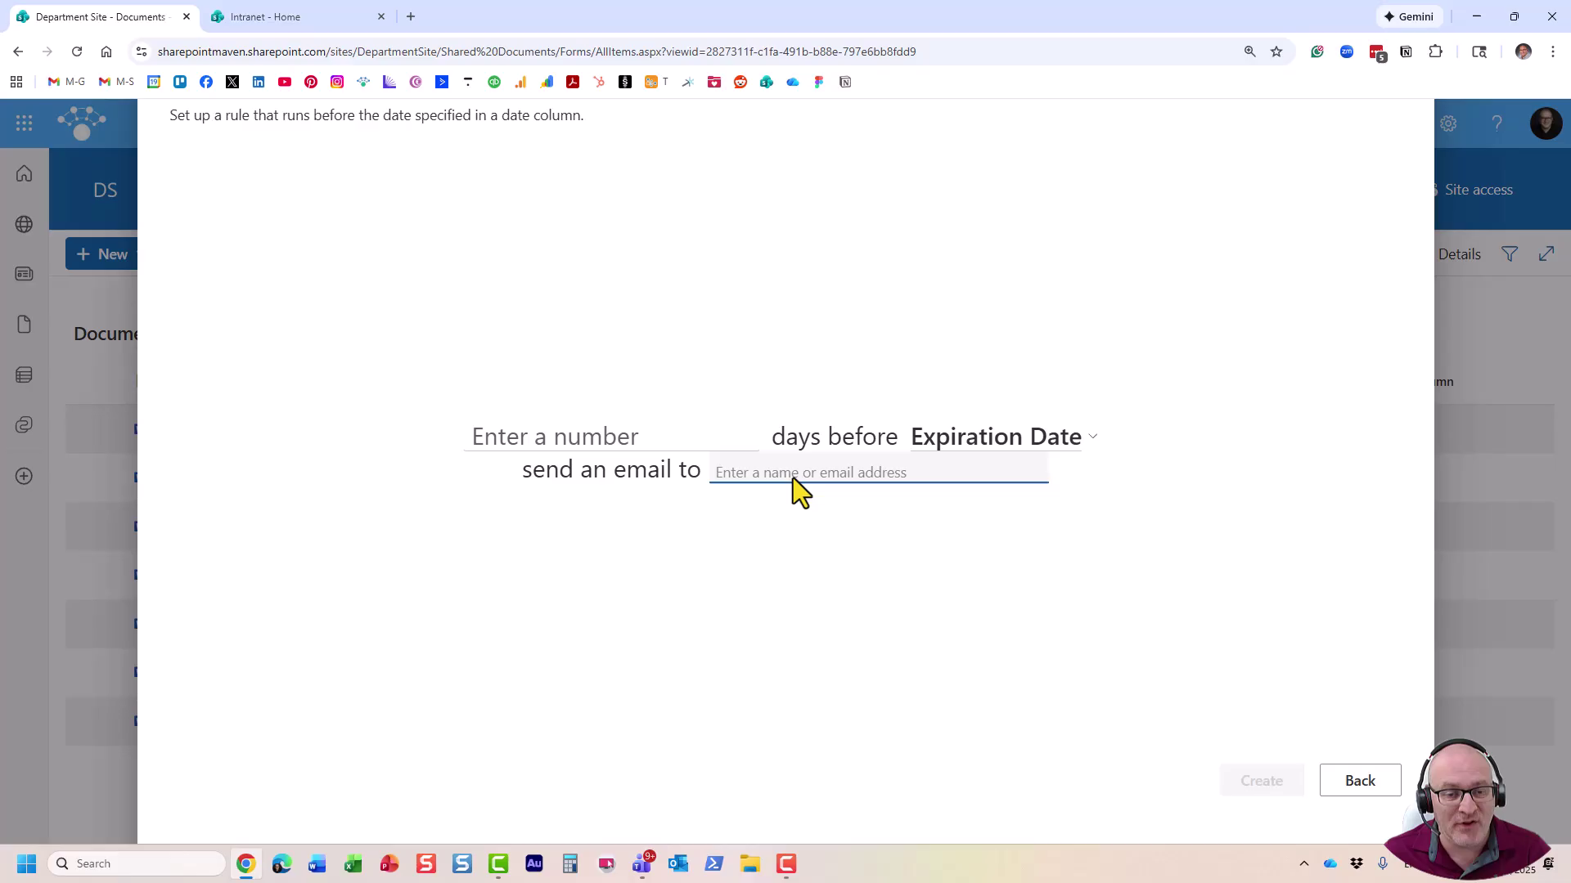
pyautogui.click(589, 434)
pyautogui.write('15')
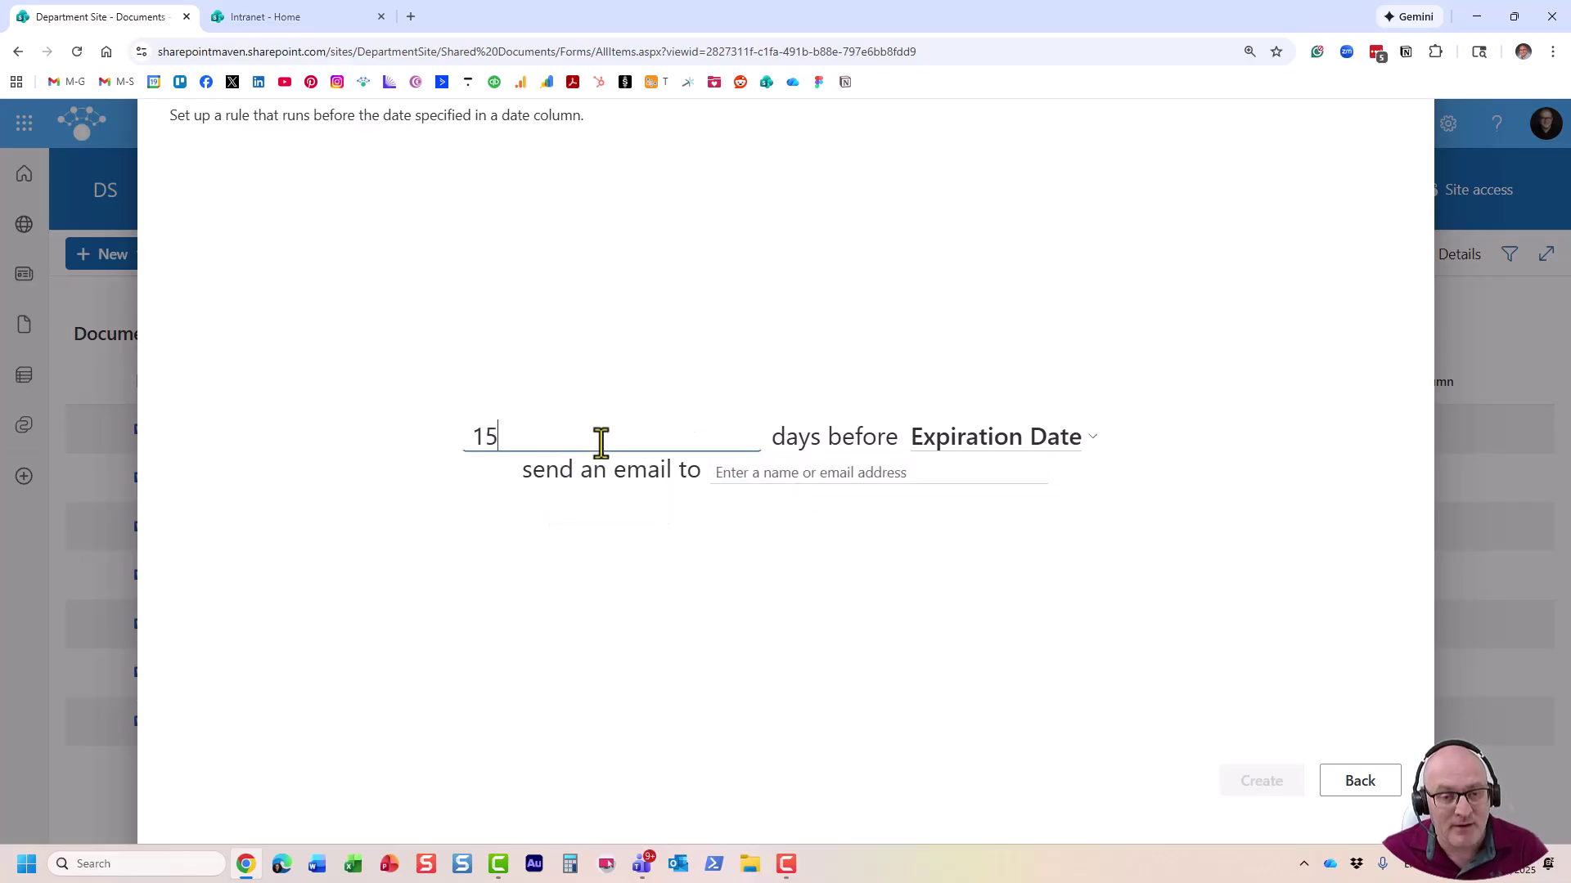
pyautogui.click(754, 475)
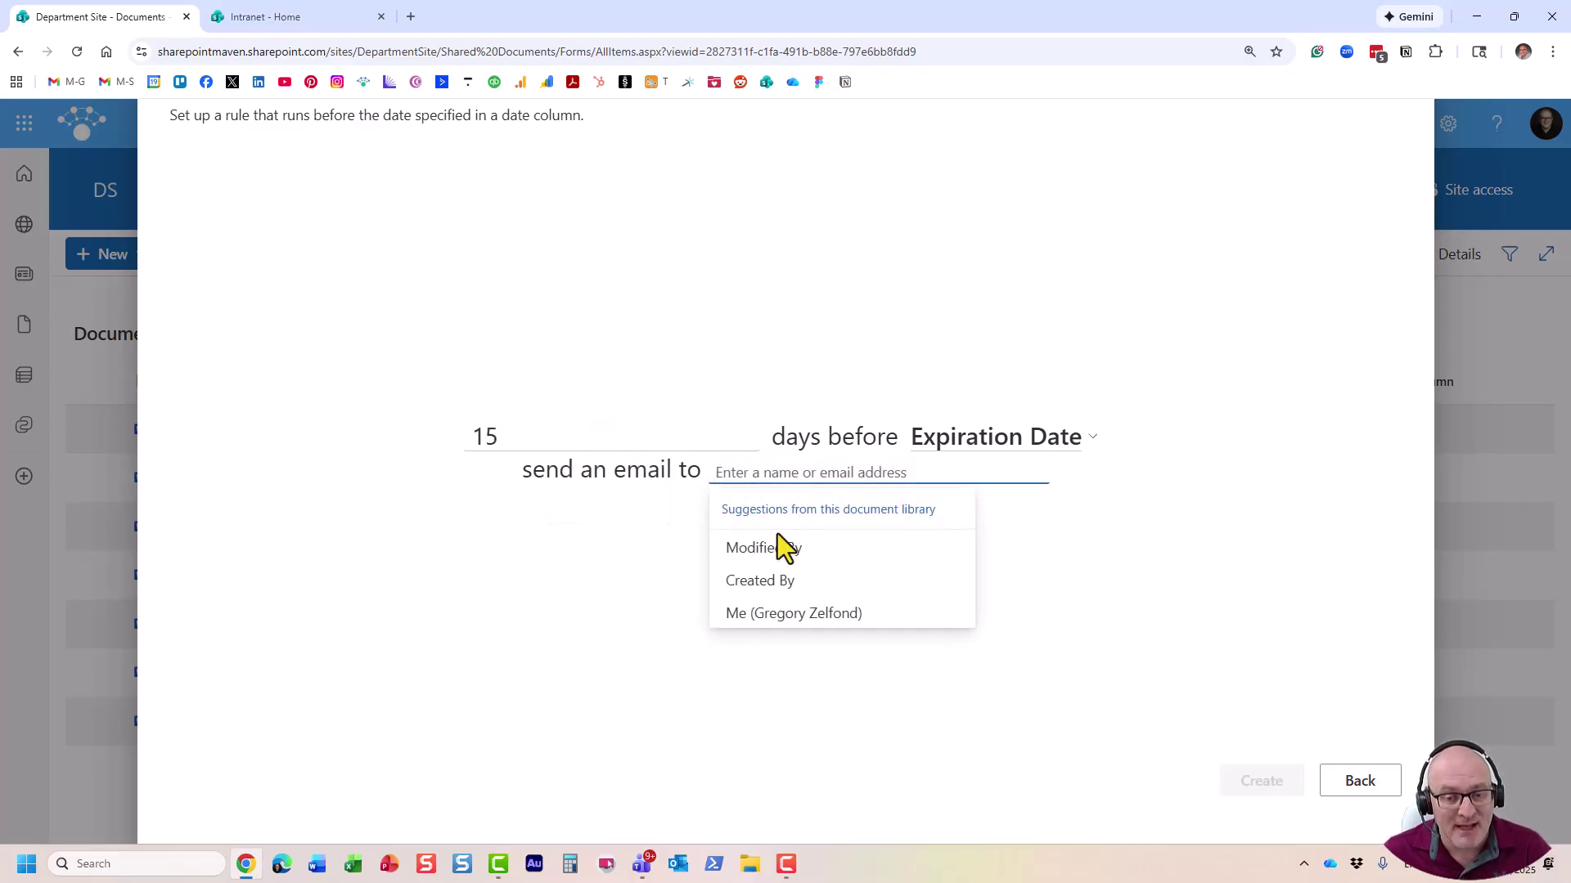
pyautogui.click(779, 615)
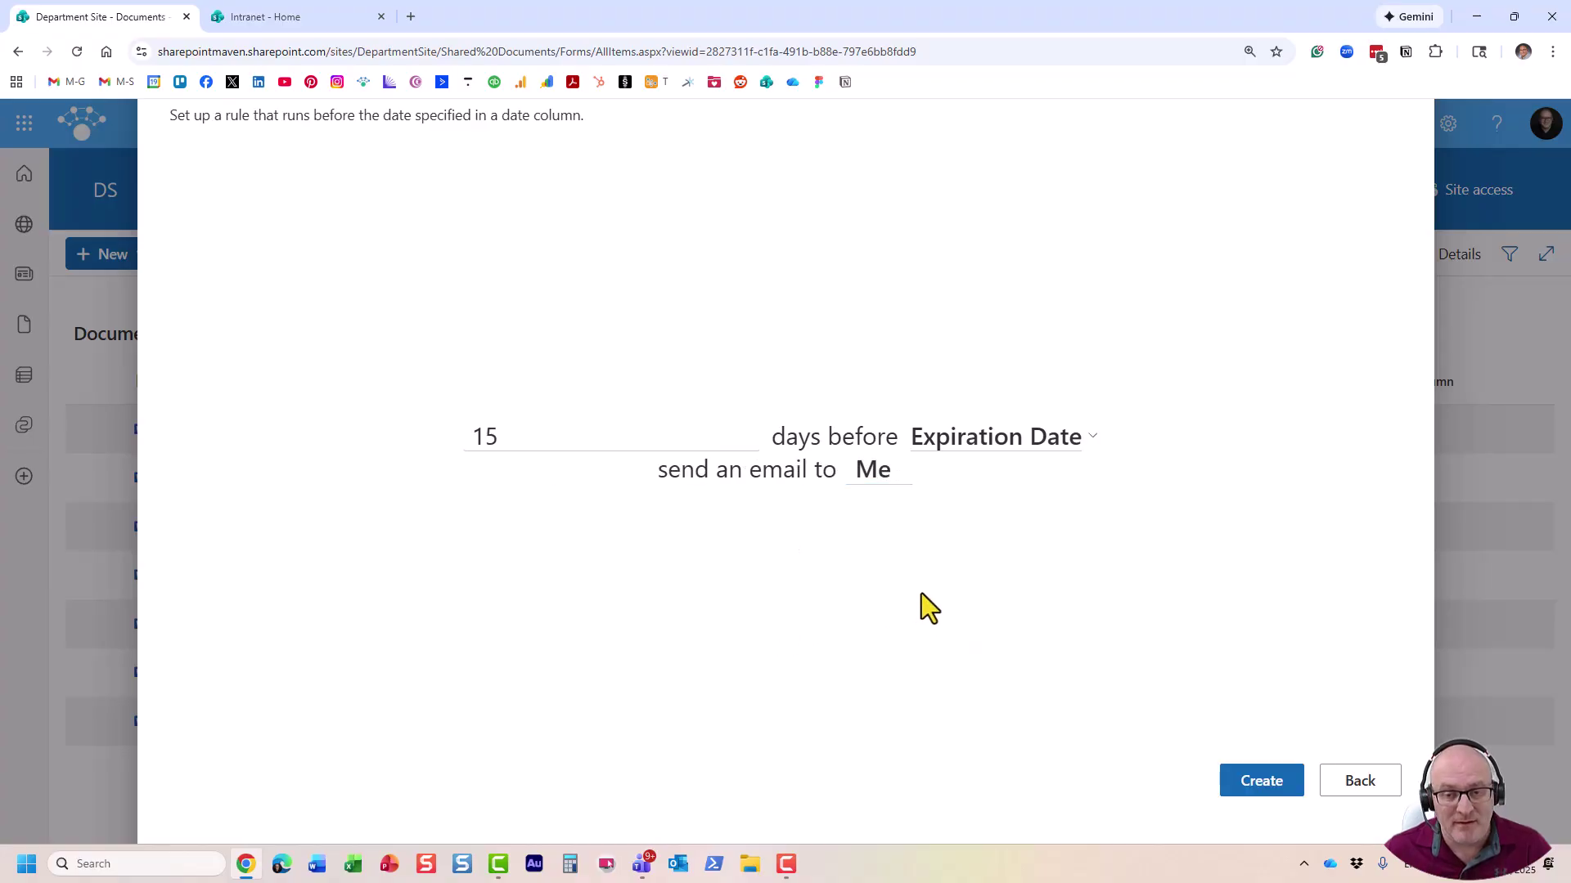
pyautogui.click(1282, 781)
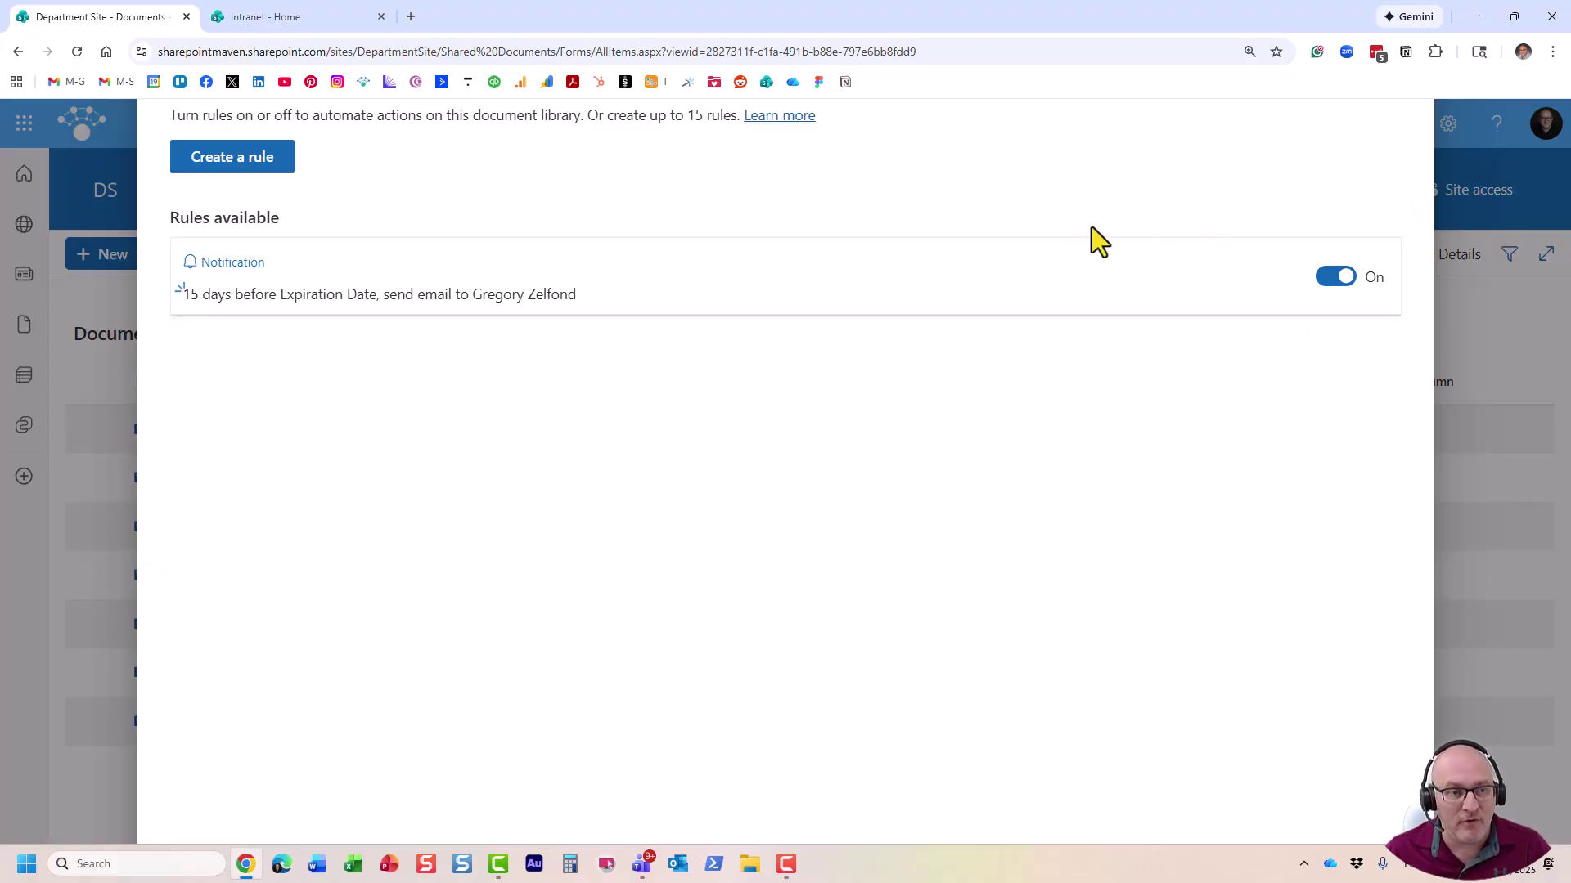
# Reload the library page, then open the Department Site home page from the site title
pyautogui.click(77, 52)
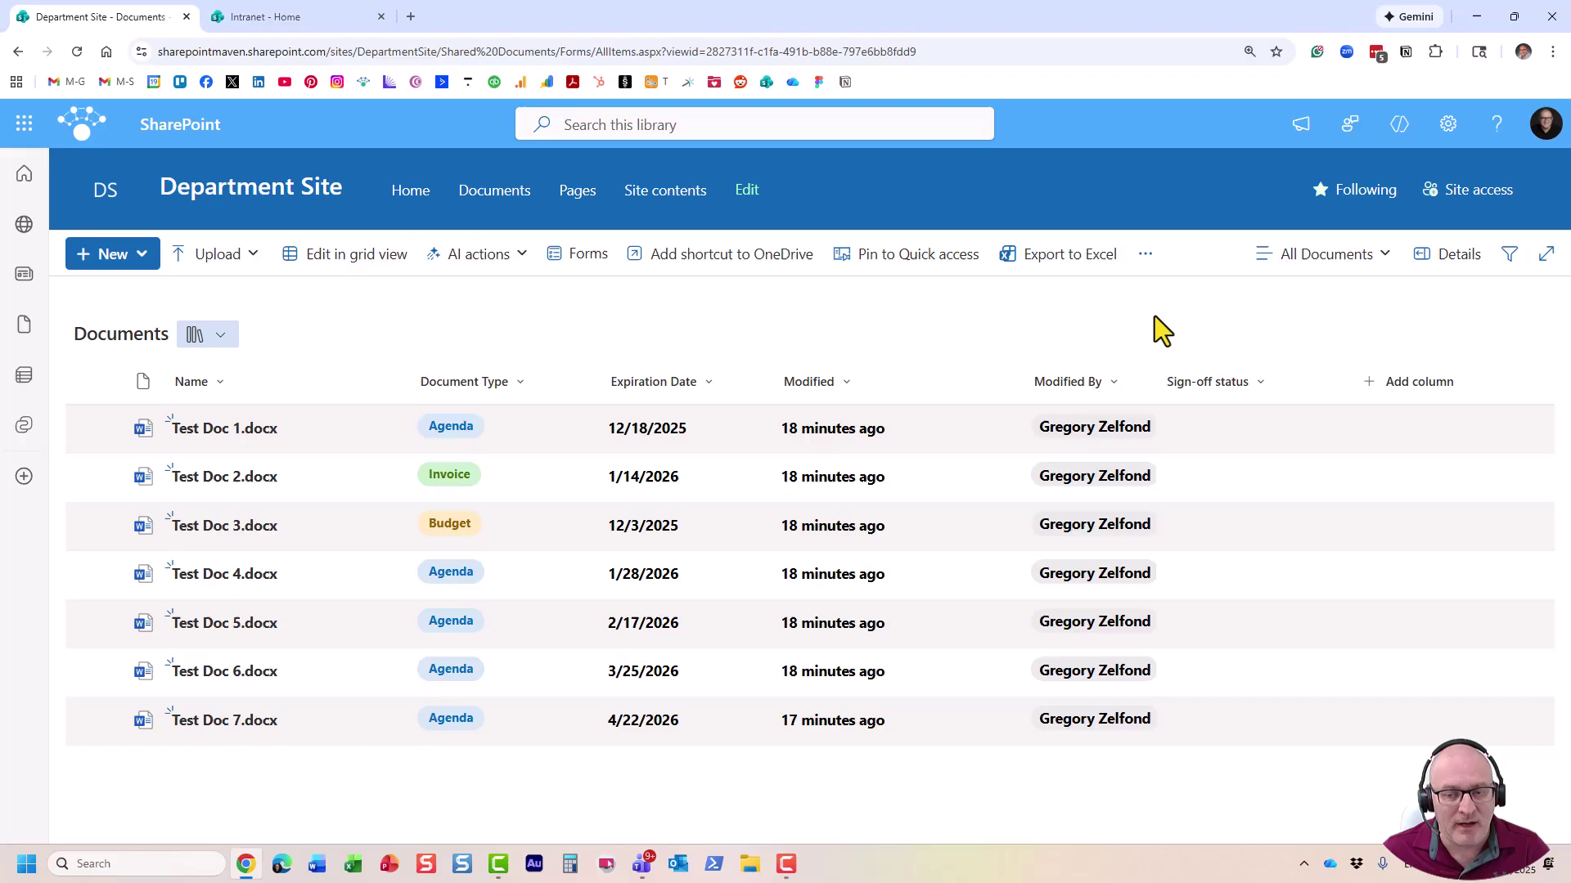
pyautogui.click(196, 207)
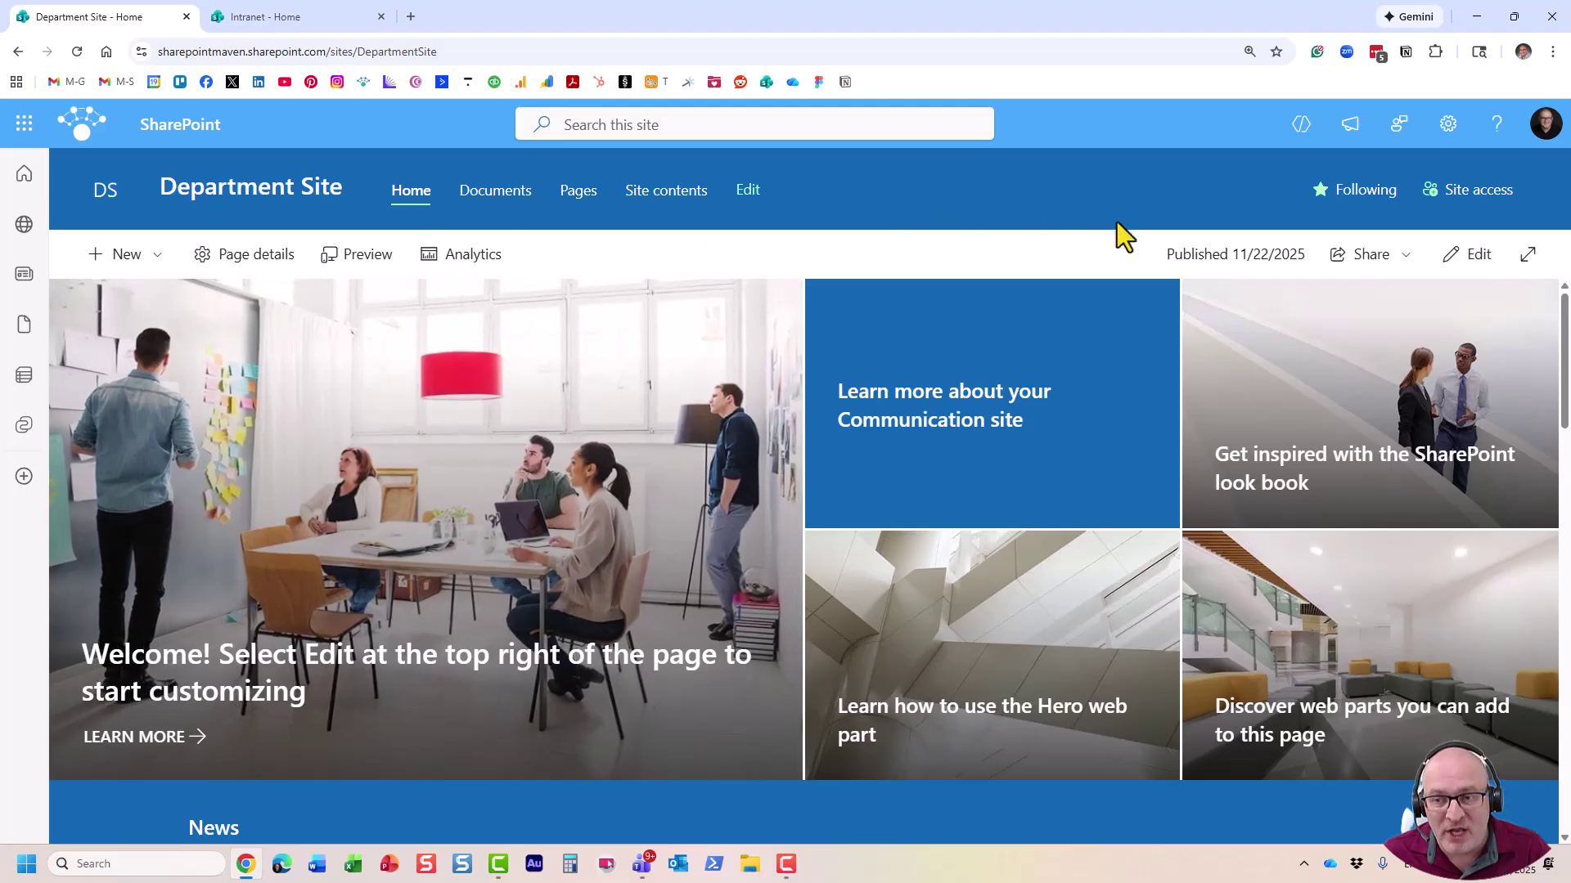
# Edit the Department Site home page and change the News section's layout
pyautogui.scroll(-7, 1542, 491)
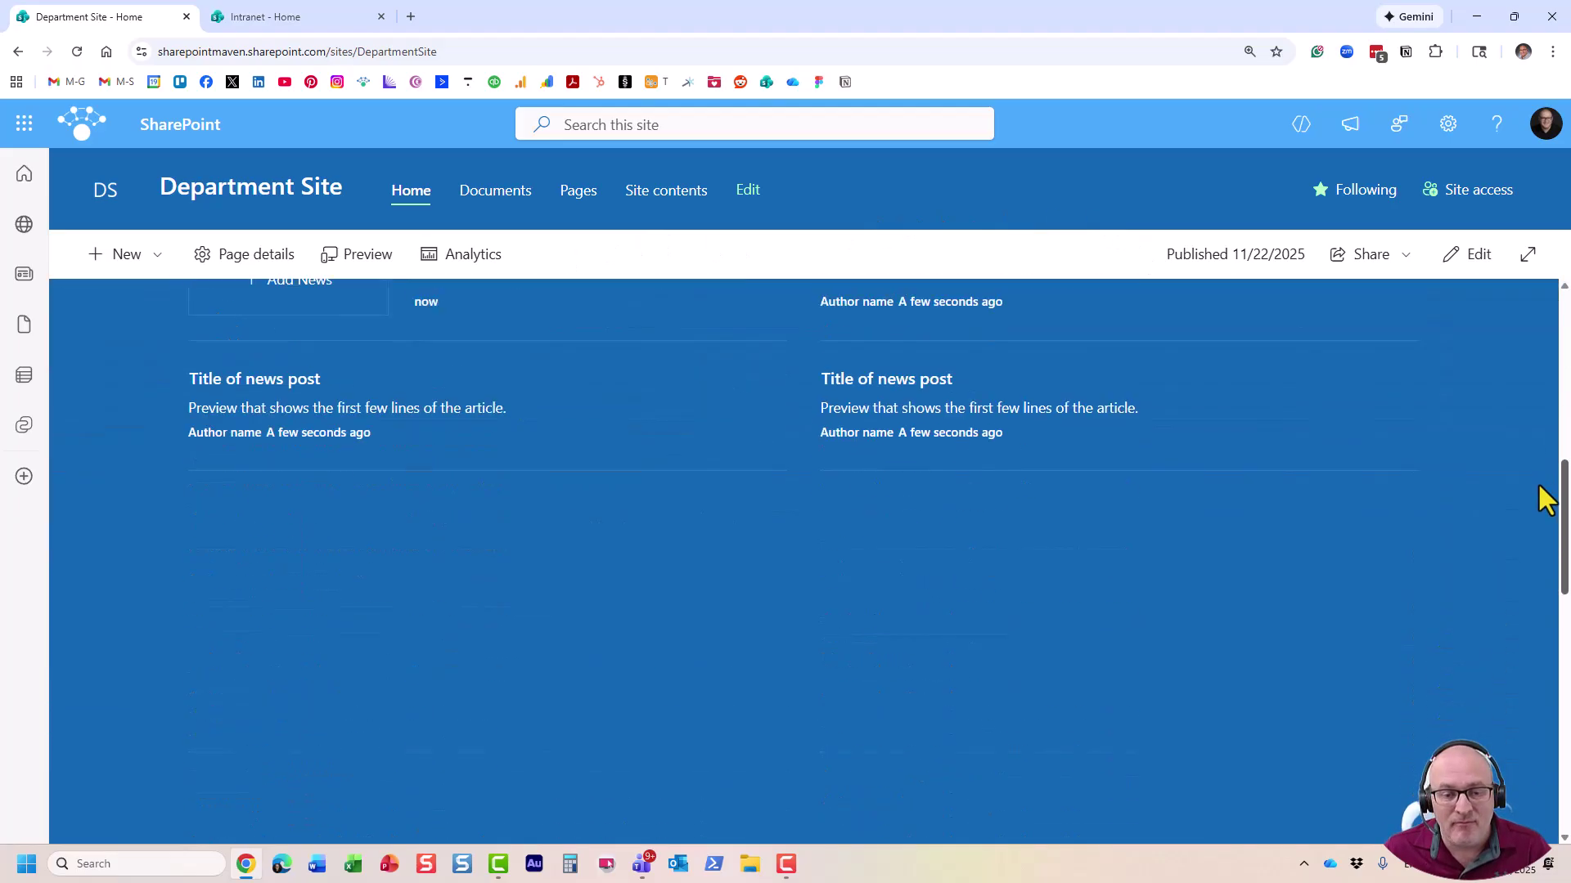
pyautogui.moveTo(1546, 499); pyautogui.dragTo(1532, 298)
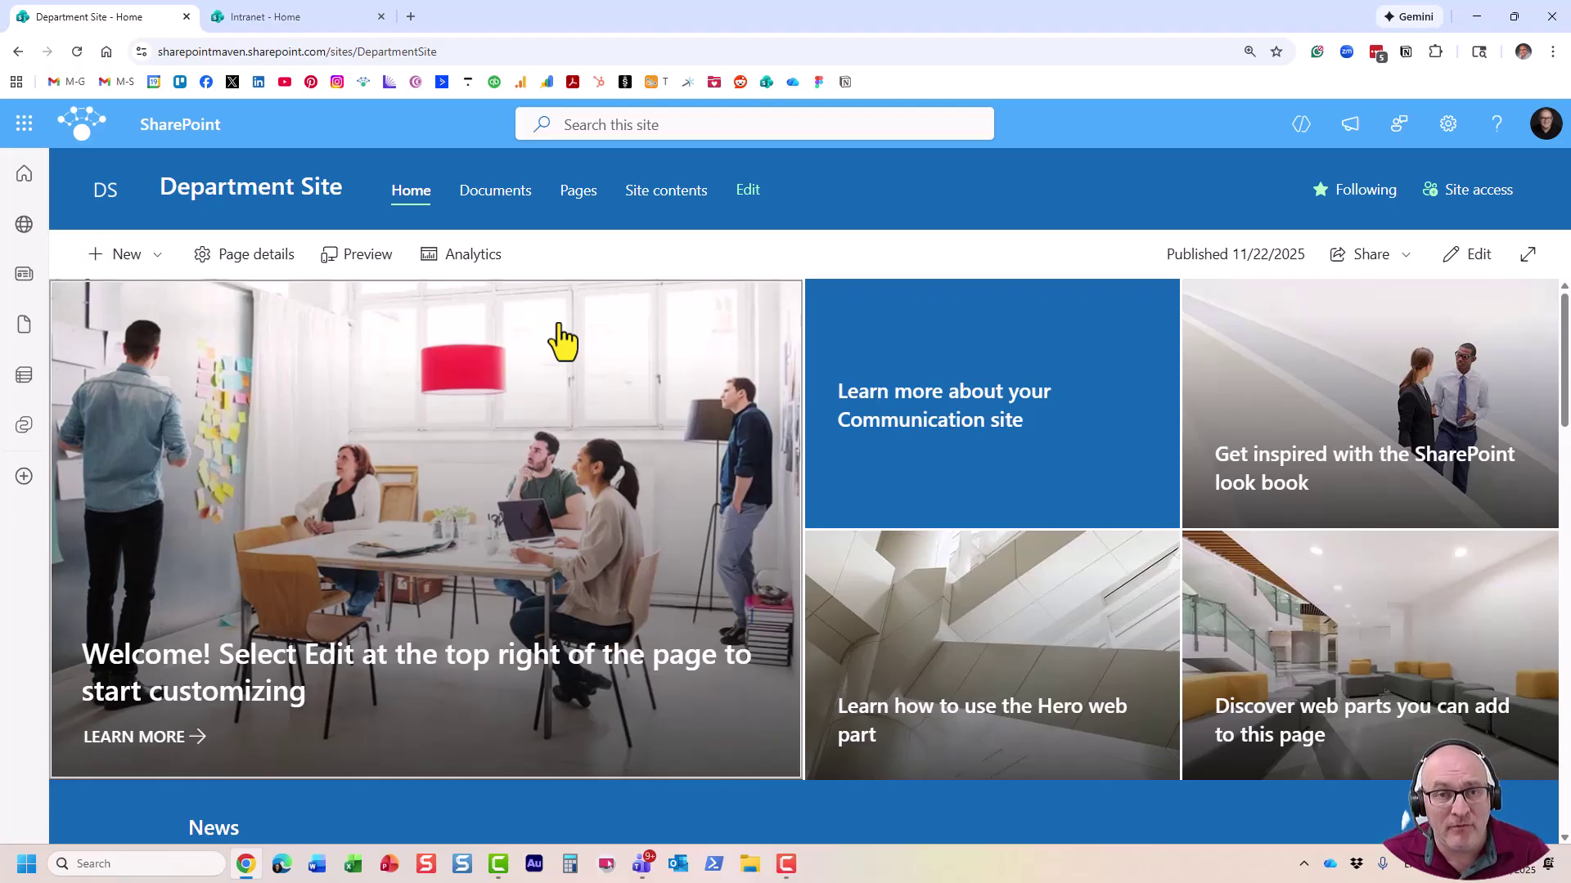
pyautogui.click(1470, 259)
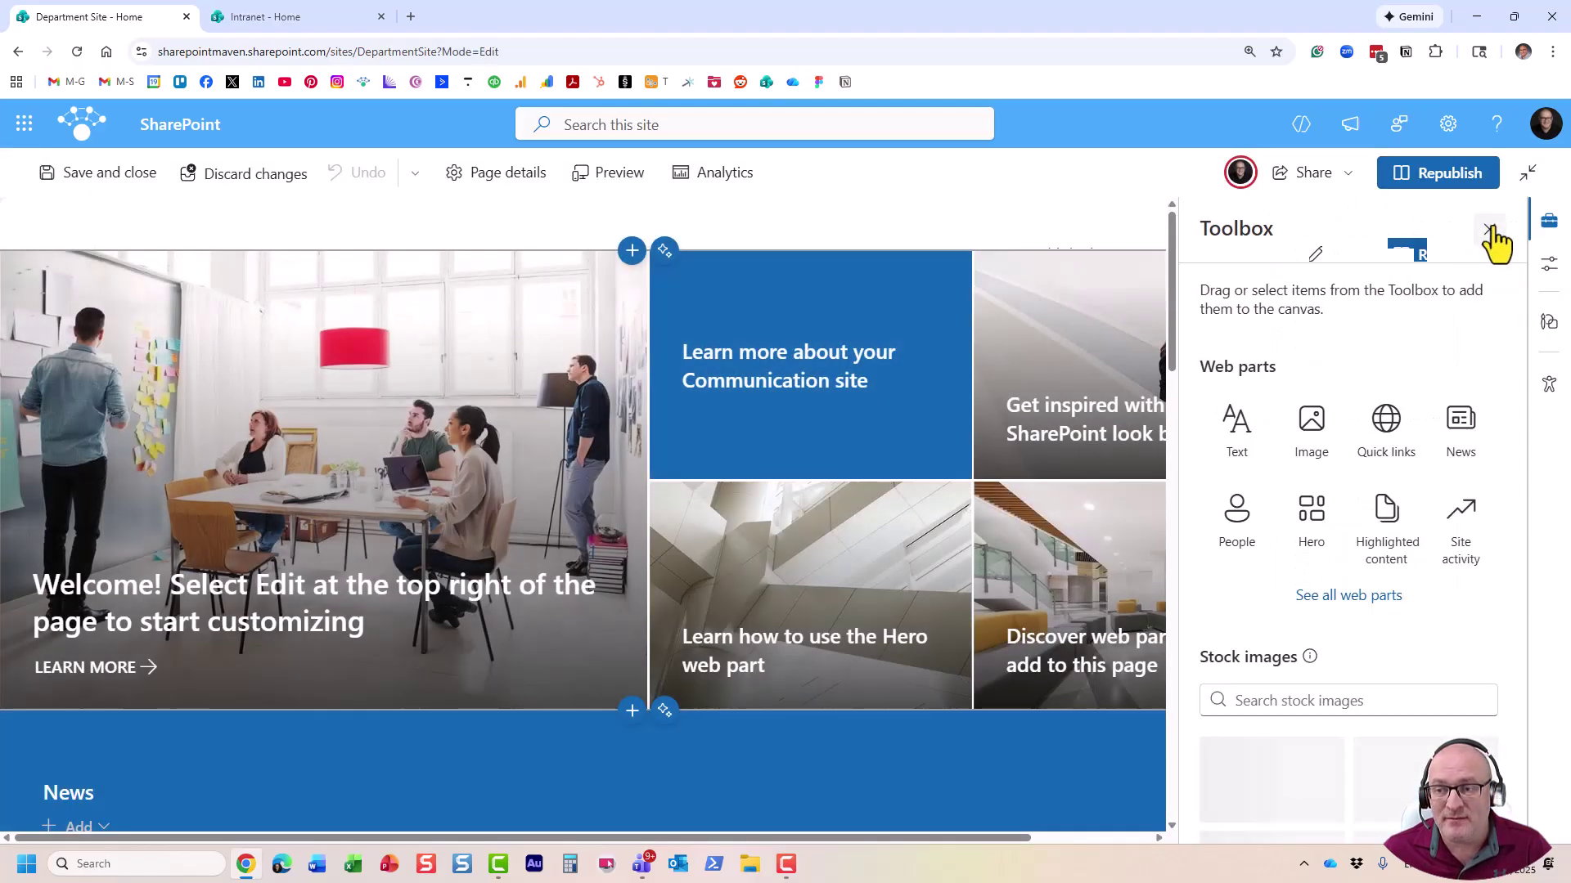
pyautogui.click(1490, 230)
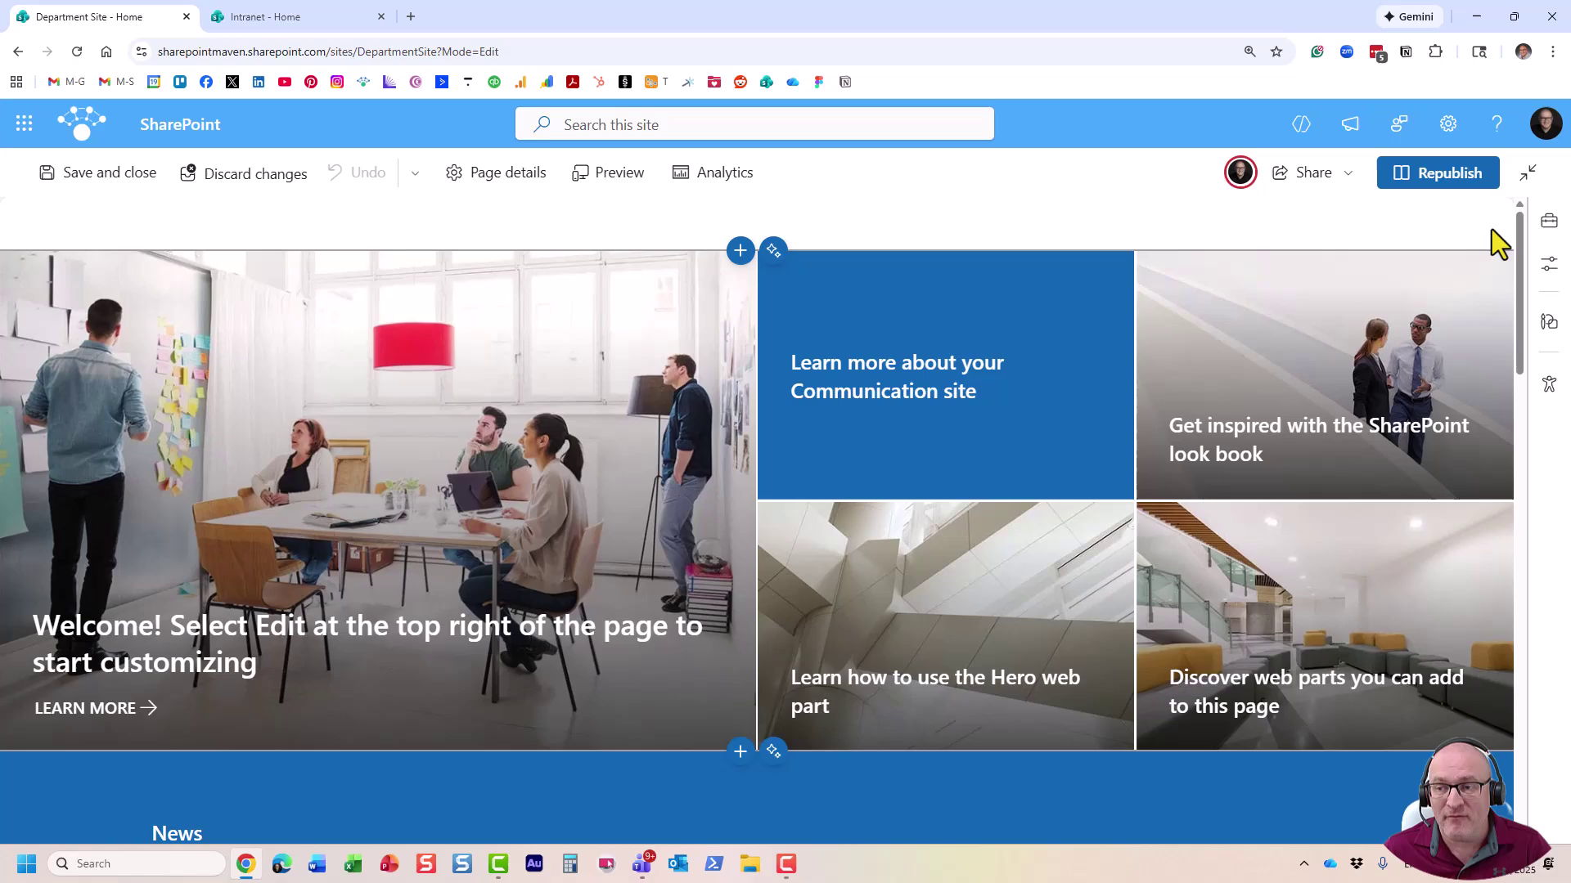
pyautogui.scroll(-1, 596, 484)
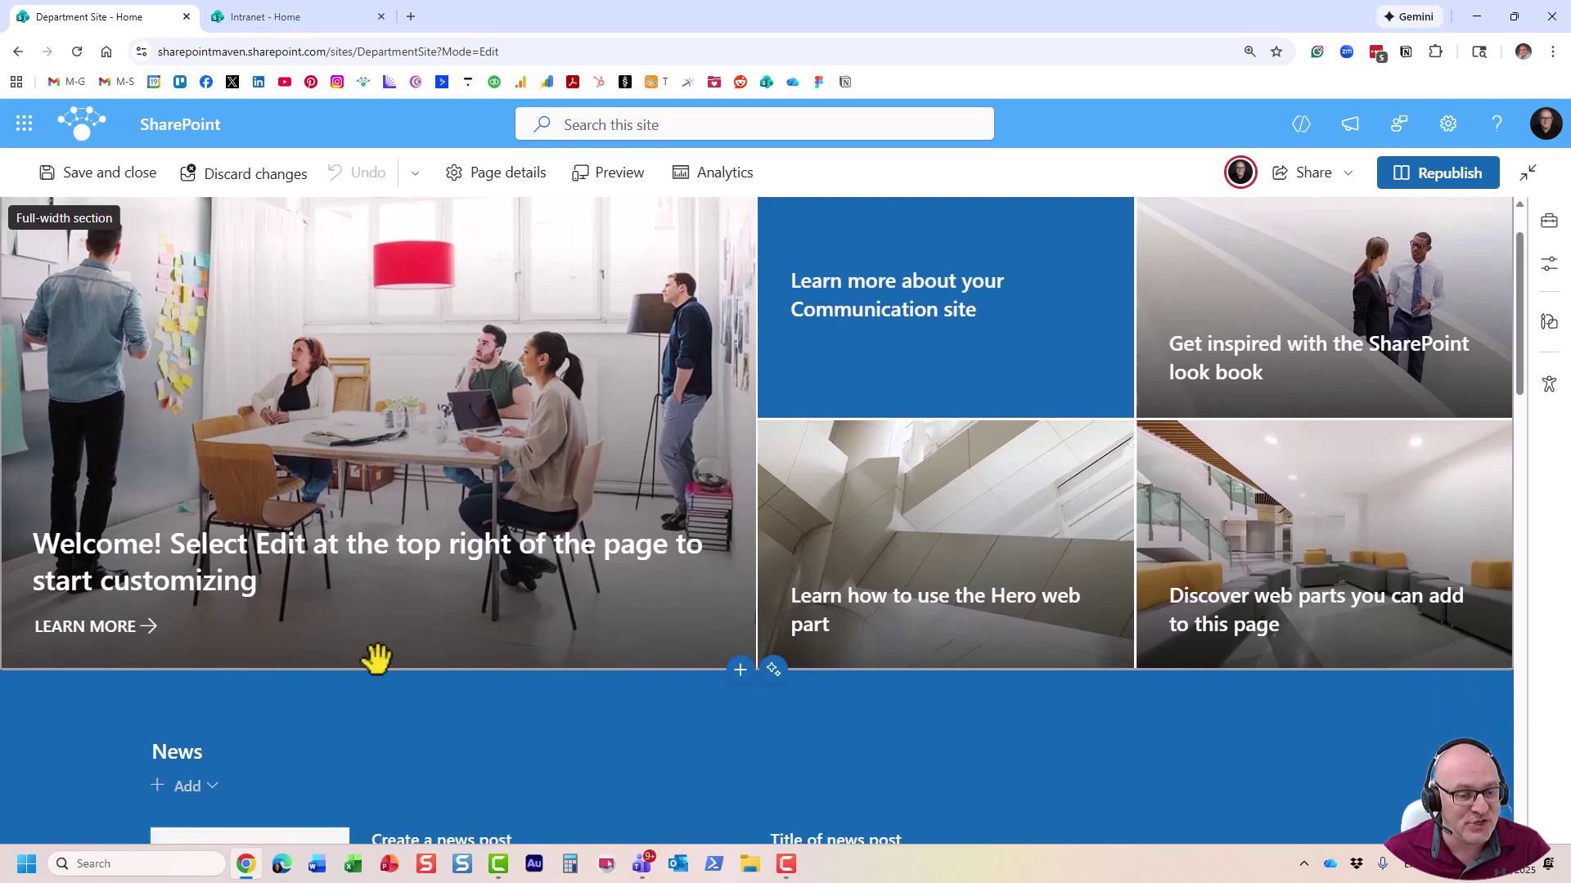
pyautogui.scroll(-1, 351, 631)
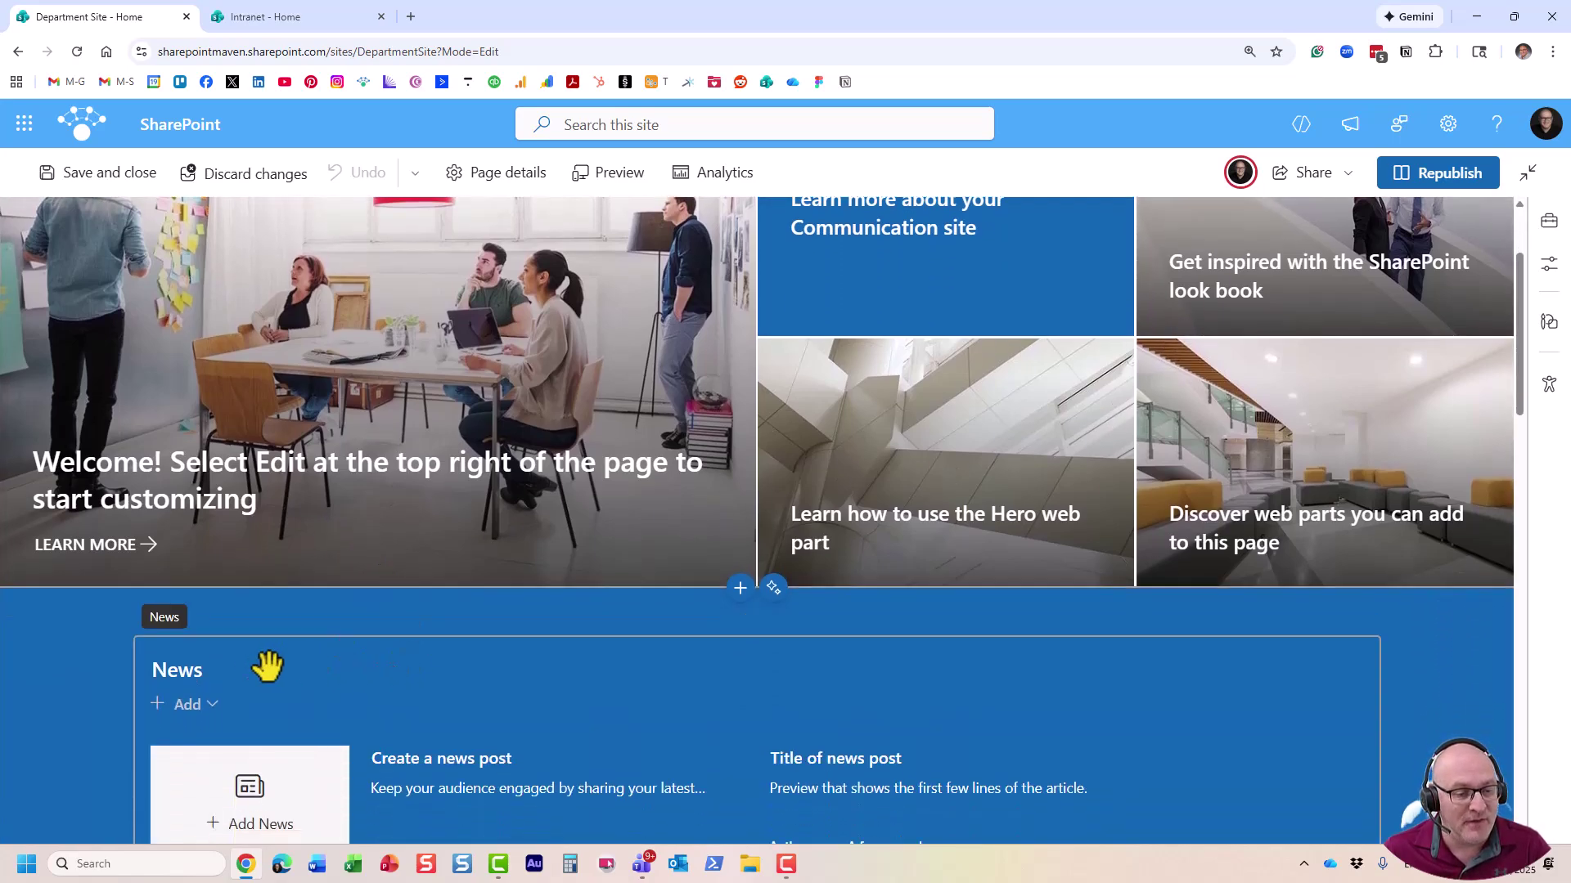
pyautogui.click(81, 658)
pyautogui.click(63, 615)
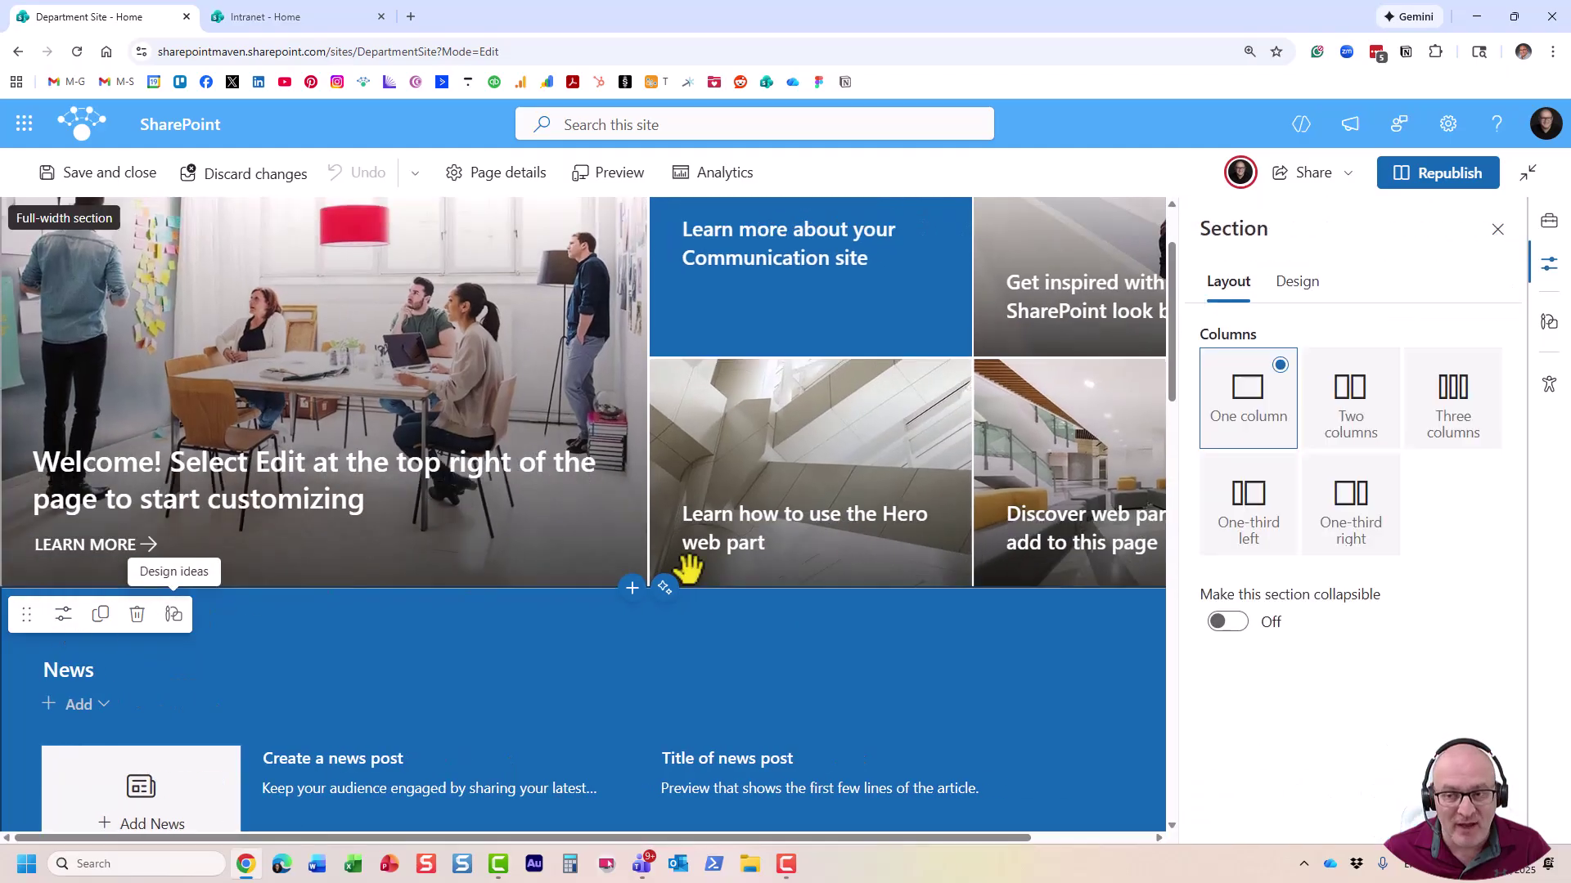
pyautogui.click(1449, 403)
# Republish the home page and bring up the site settings panel
pyautogui.click(1464, 173)
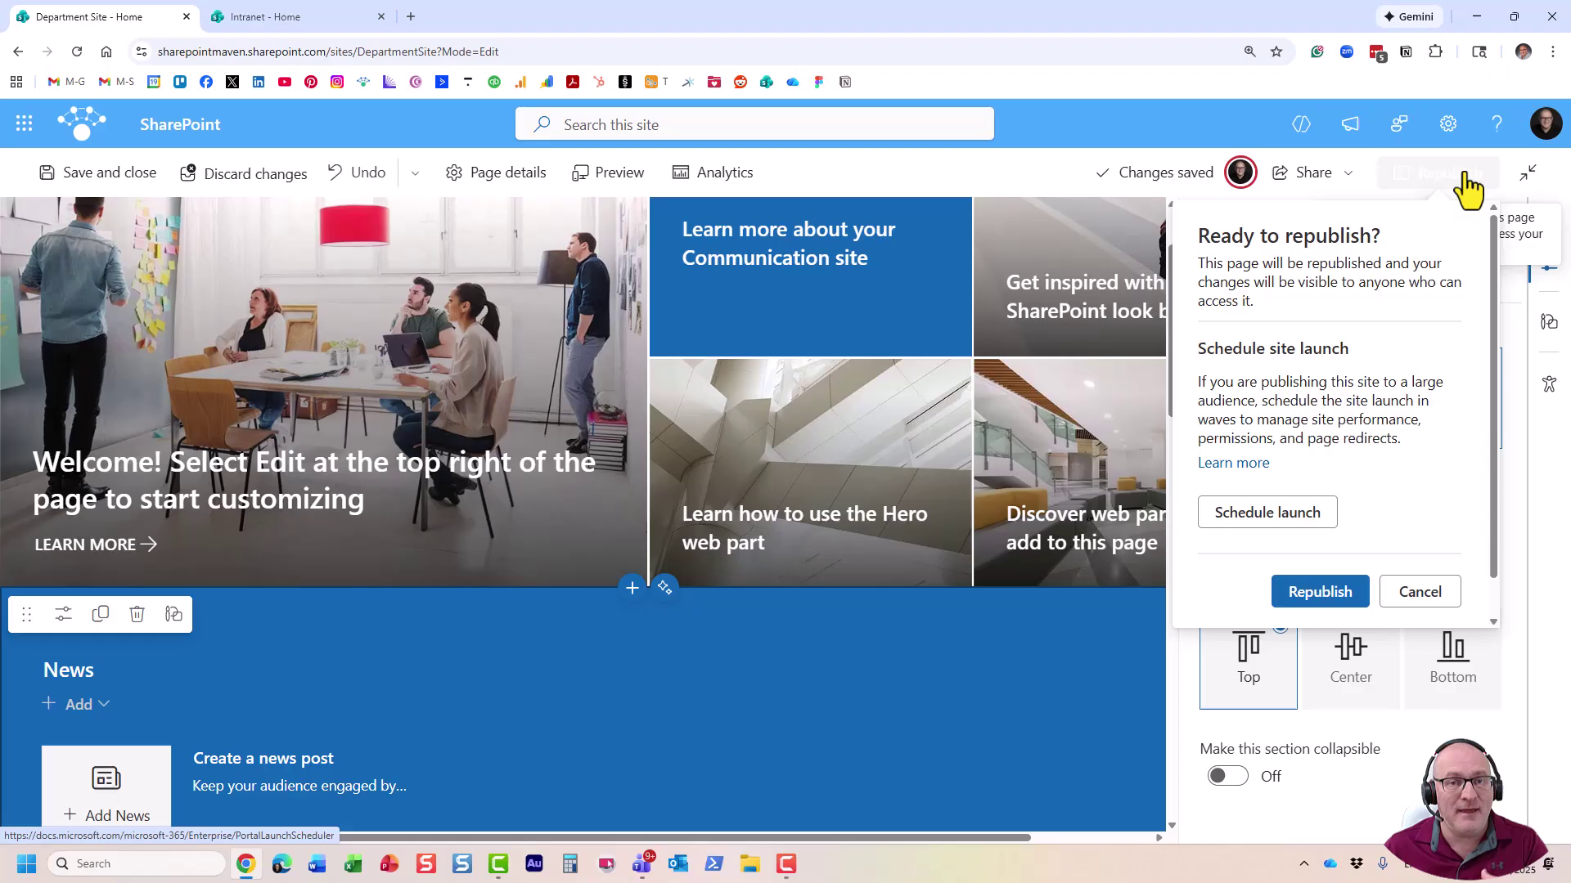
pyautogui.click(1320, 593)
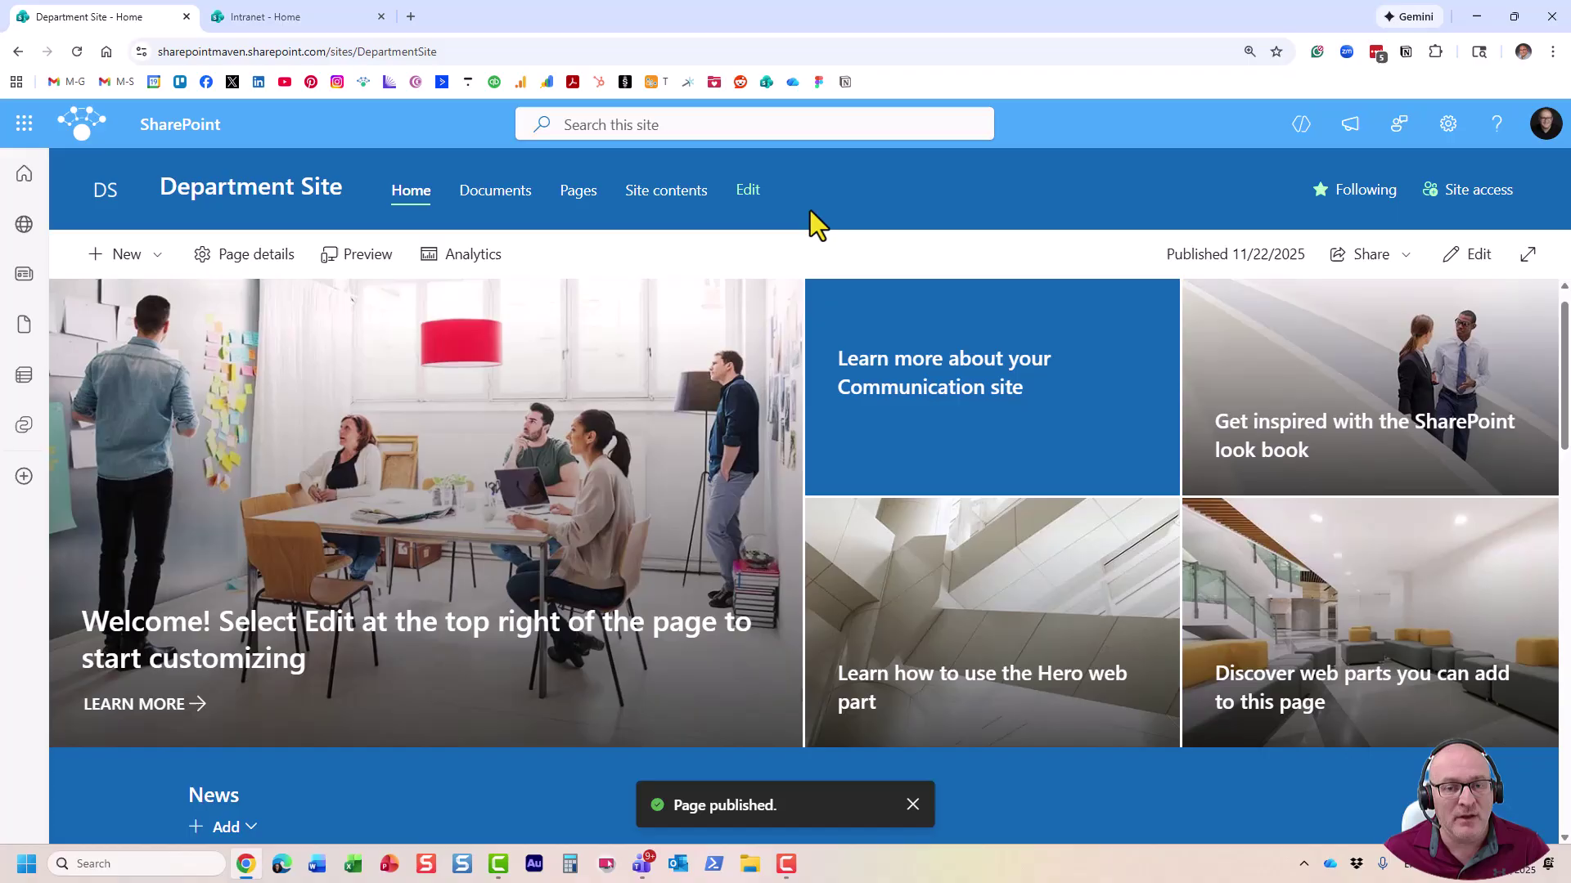
pyautogui.click(1456, 137)
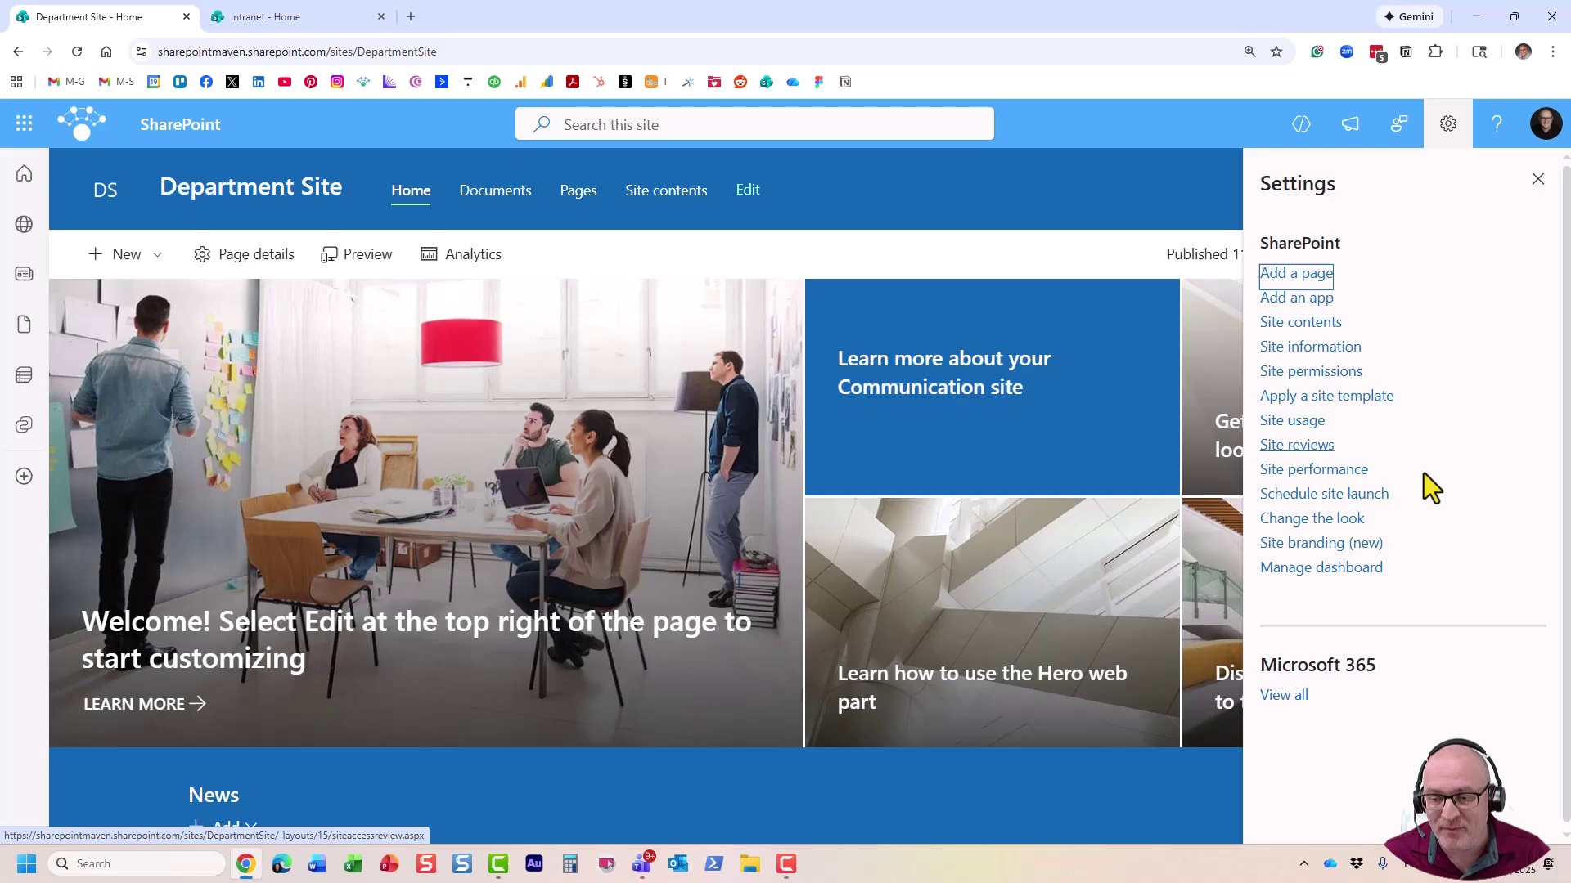
# From Site contents, open Site Pages and start Power Automate's Configure page approval flow
pyautogui.click(1320, 327)
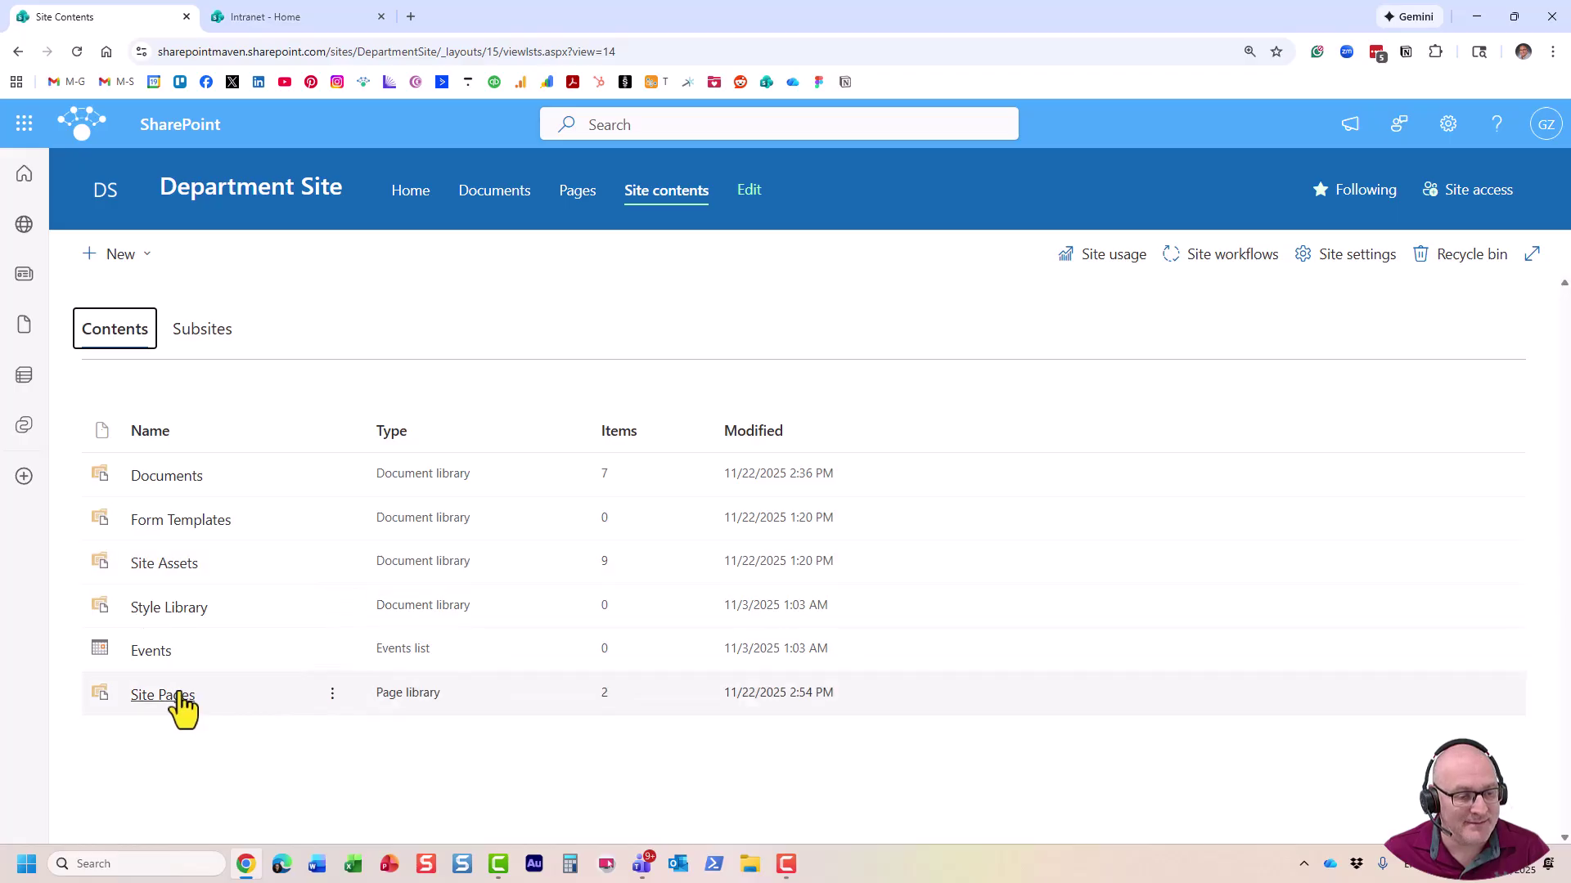
pyautogui.click(175, 695)
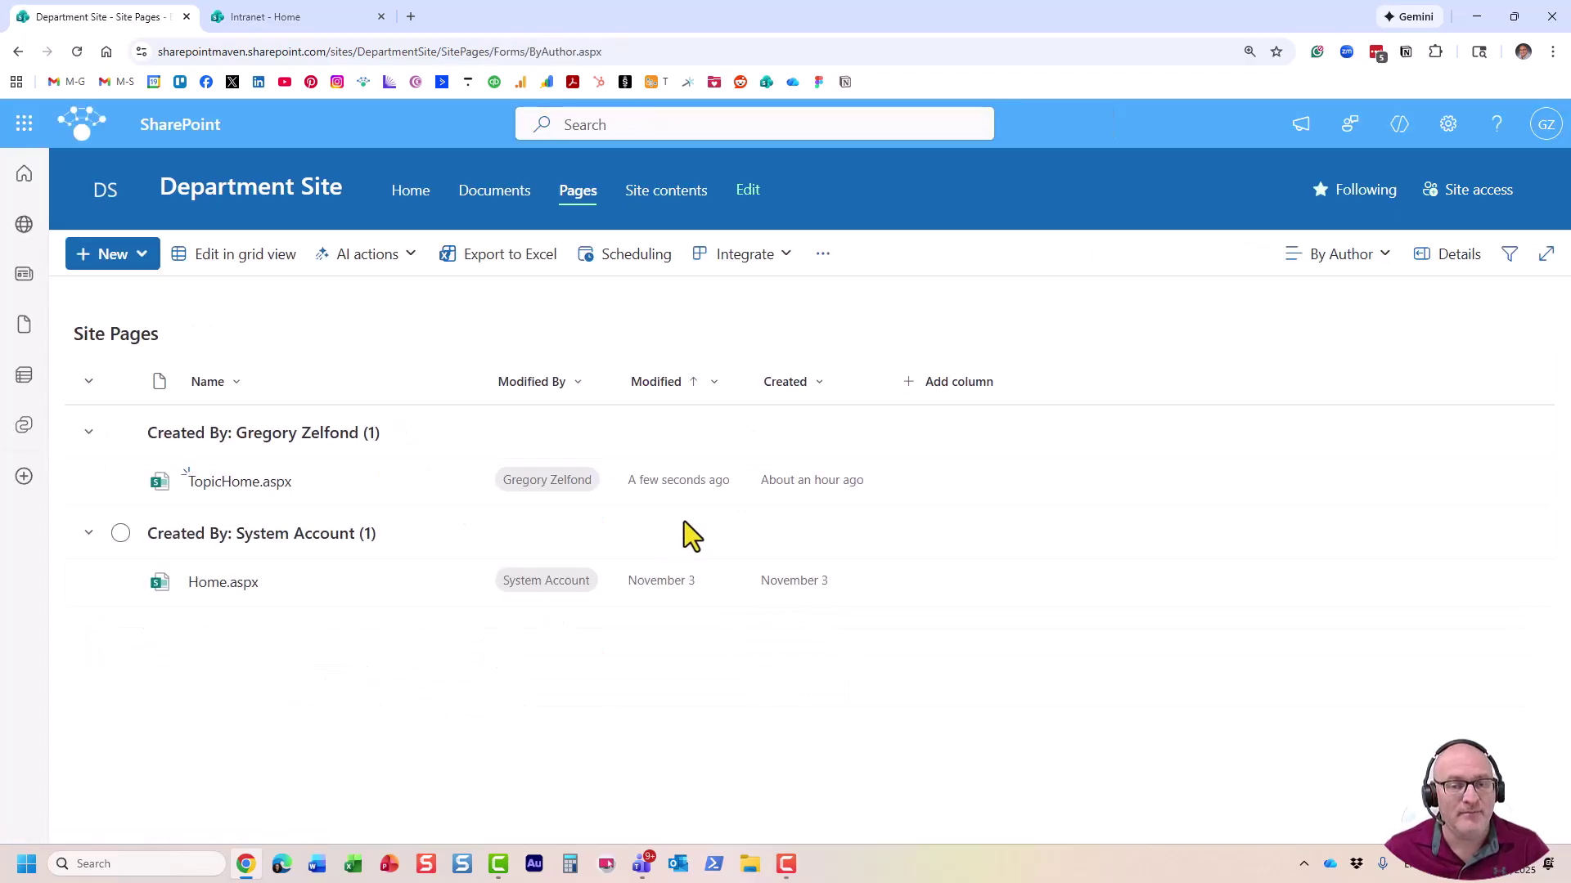
pyautogui.click(822, 254)
pyautogui.click(771, 257)
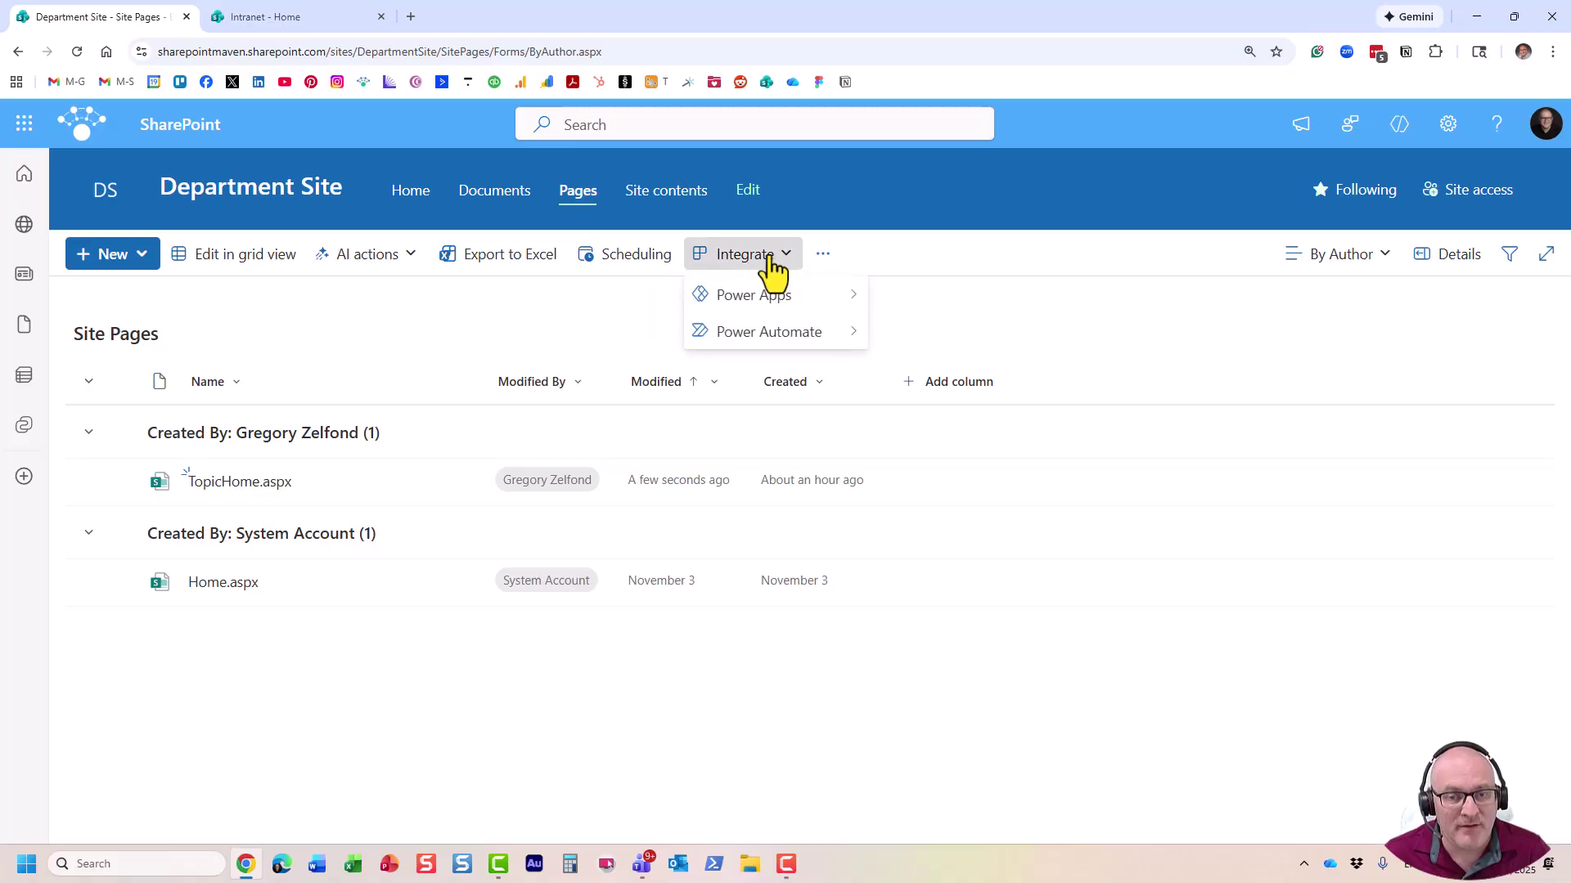
pyautogui.moveTo(797, 339)
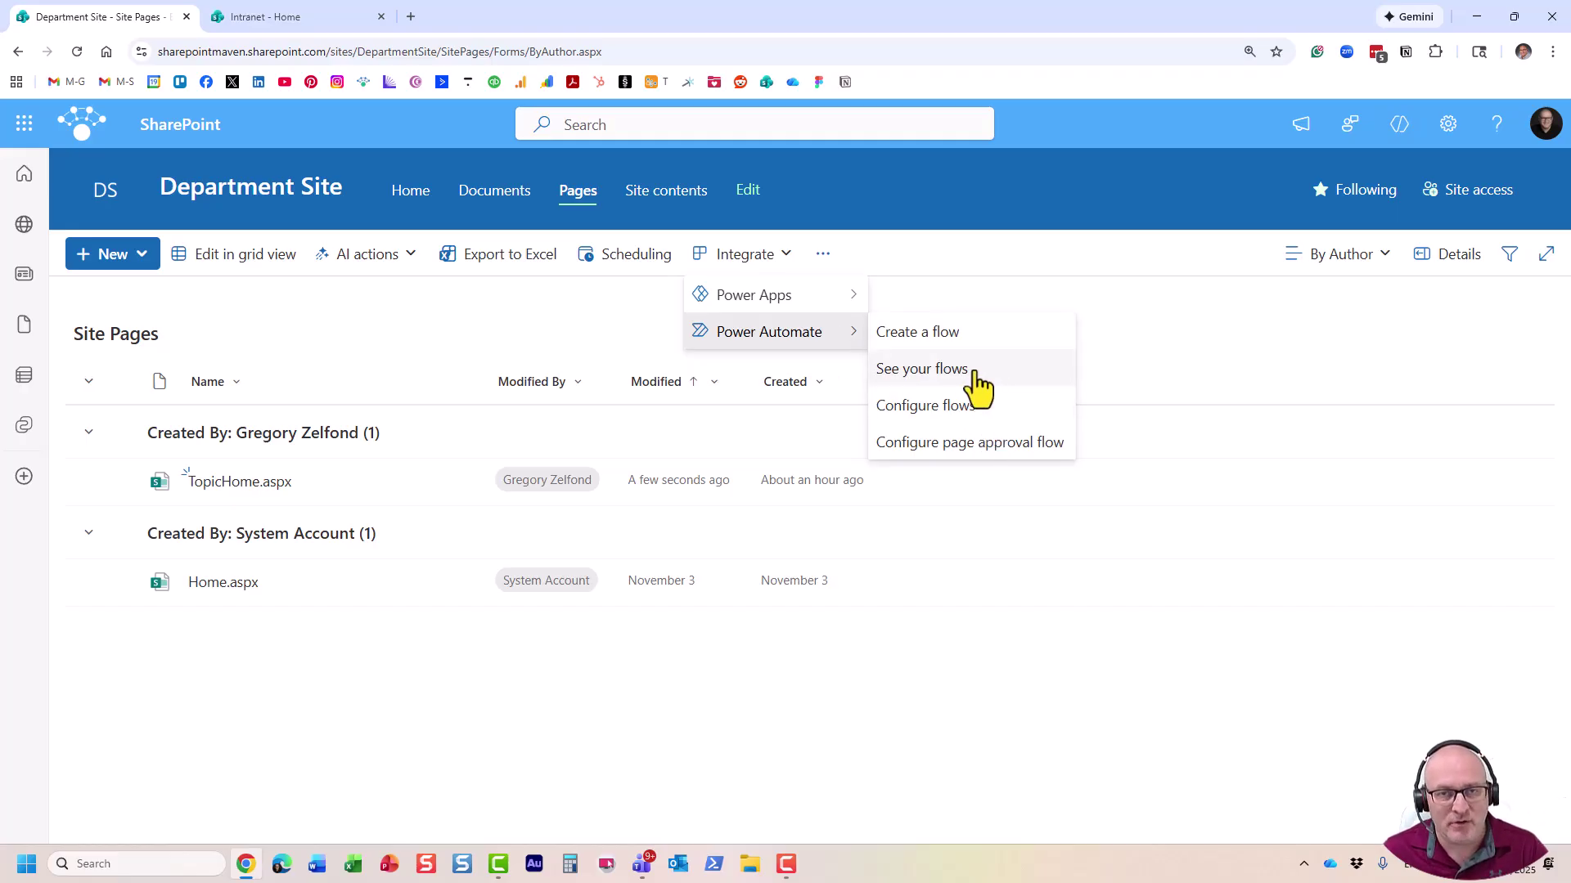
pyautogui.click(1024, 452)
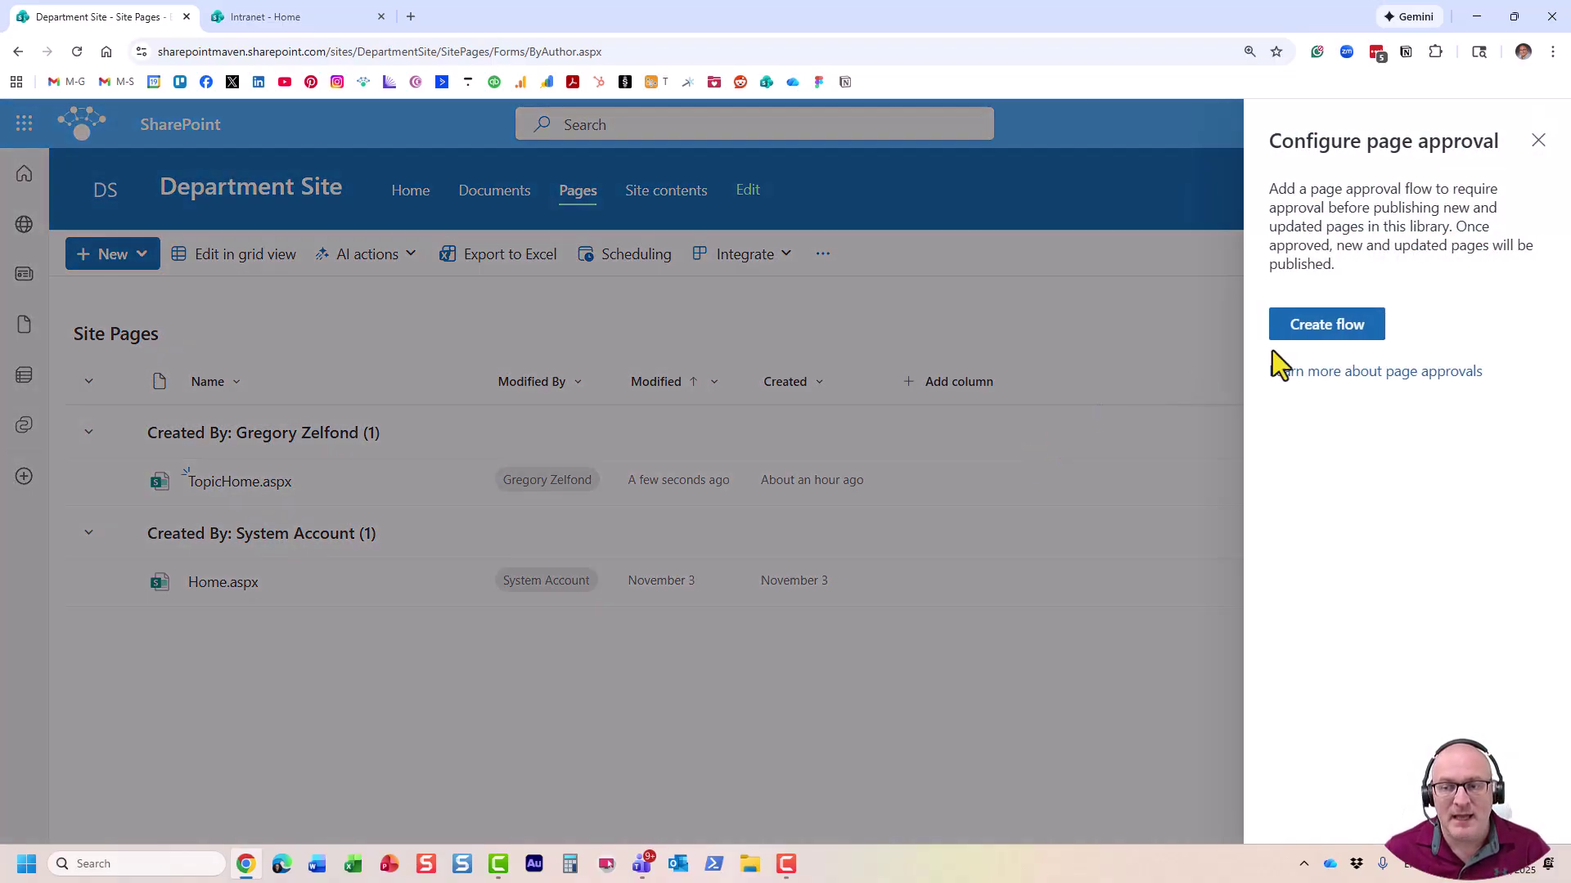
# Create the 'Submit SharePoint page for approval' flow with one colleague added as approver
pyautogui.click(1331, 328)
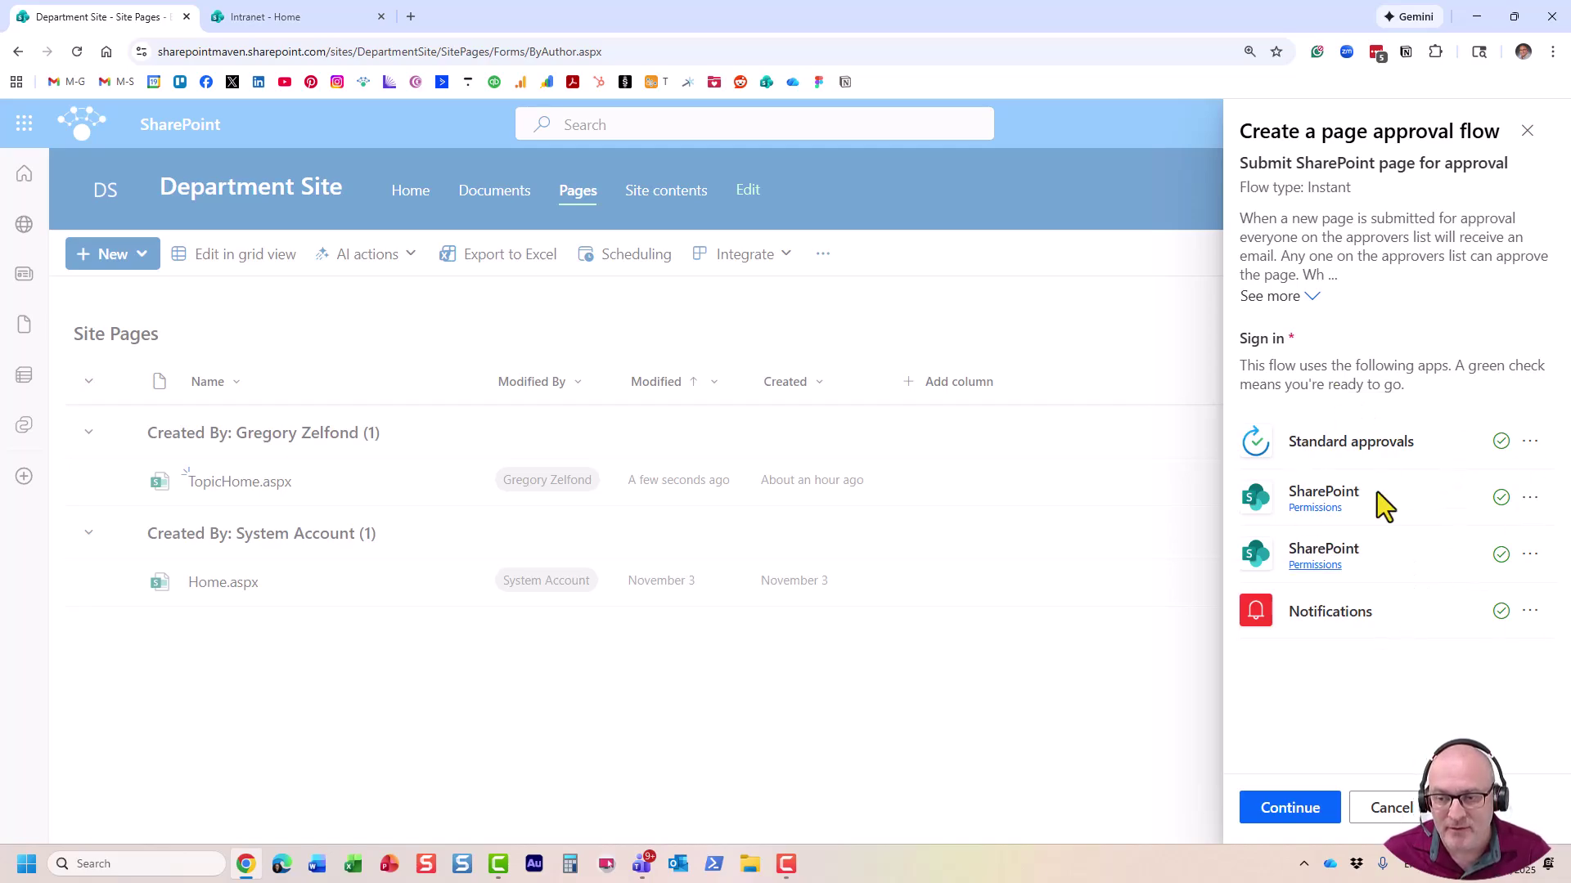
pyautogui.click(1293, 809)
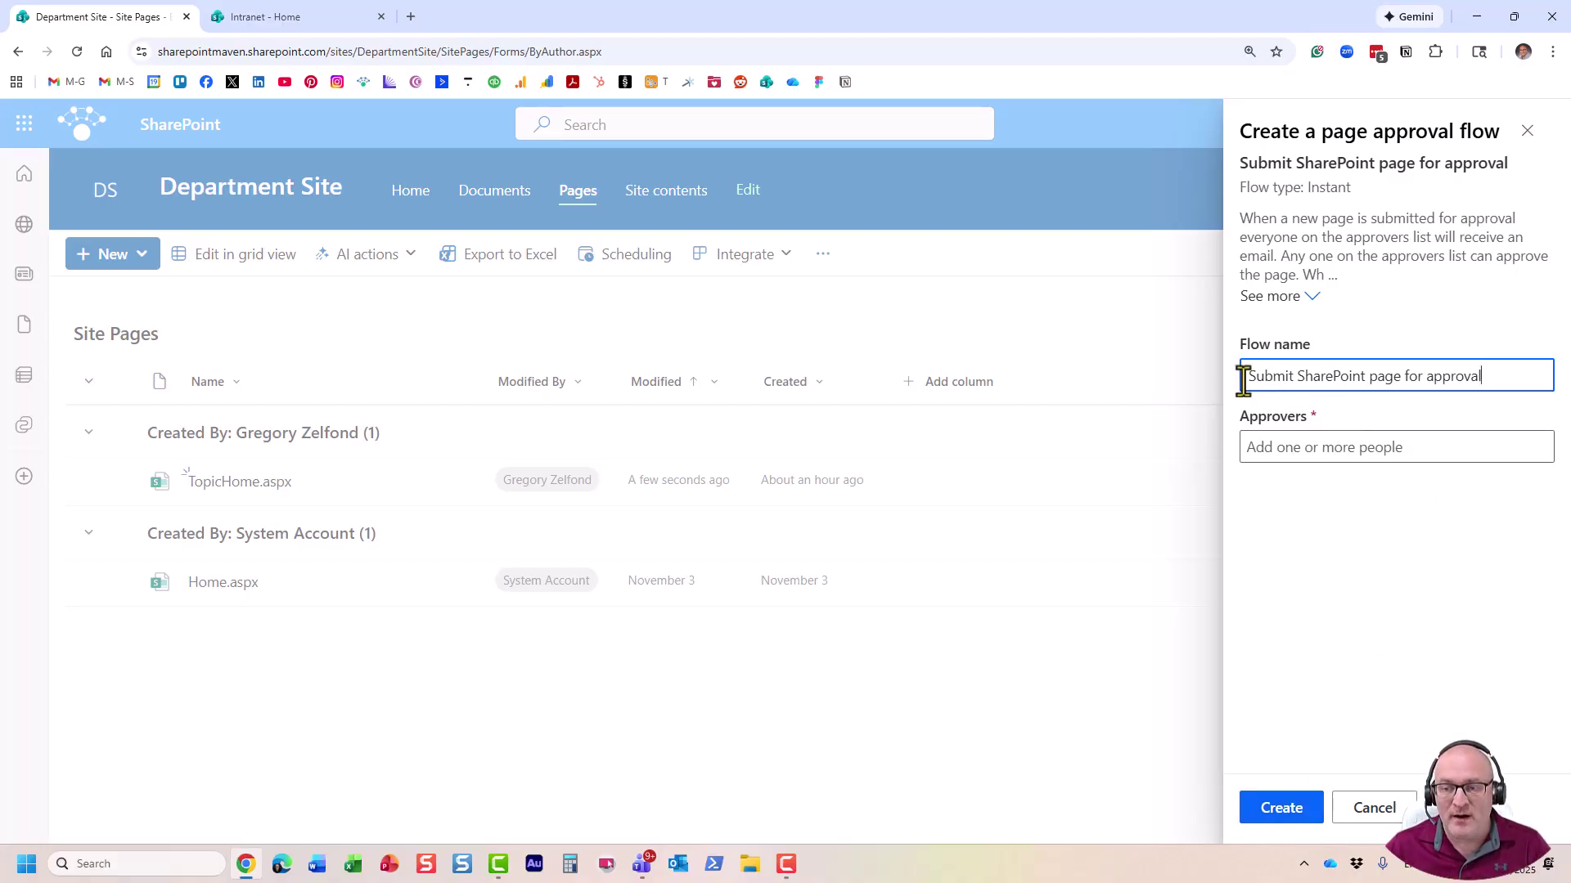
pyautogui.click(1504, 374)
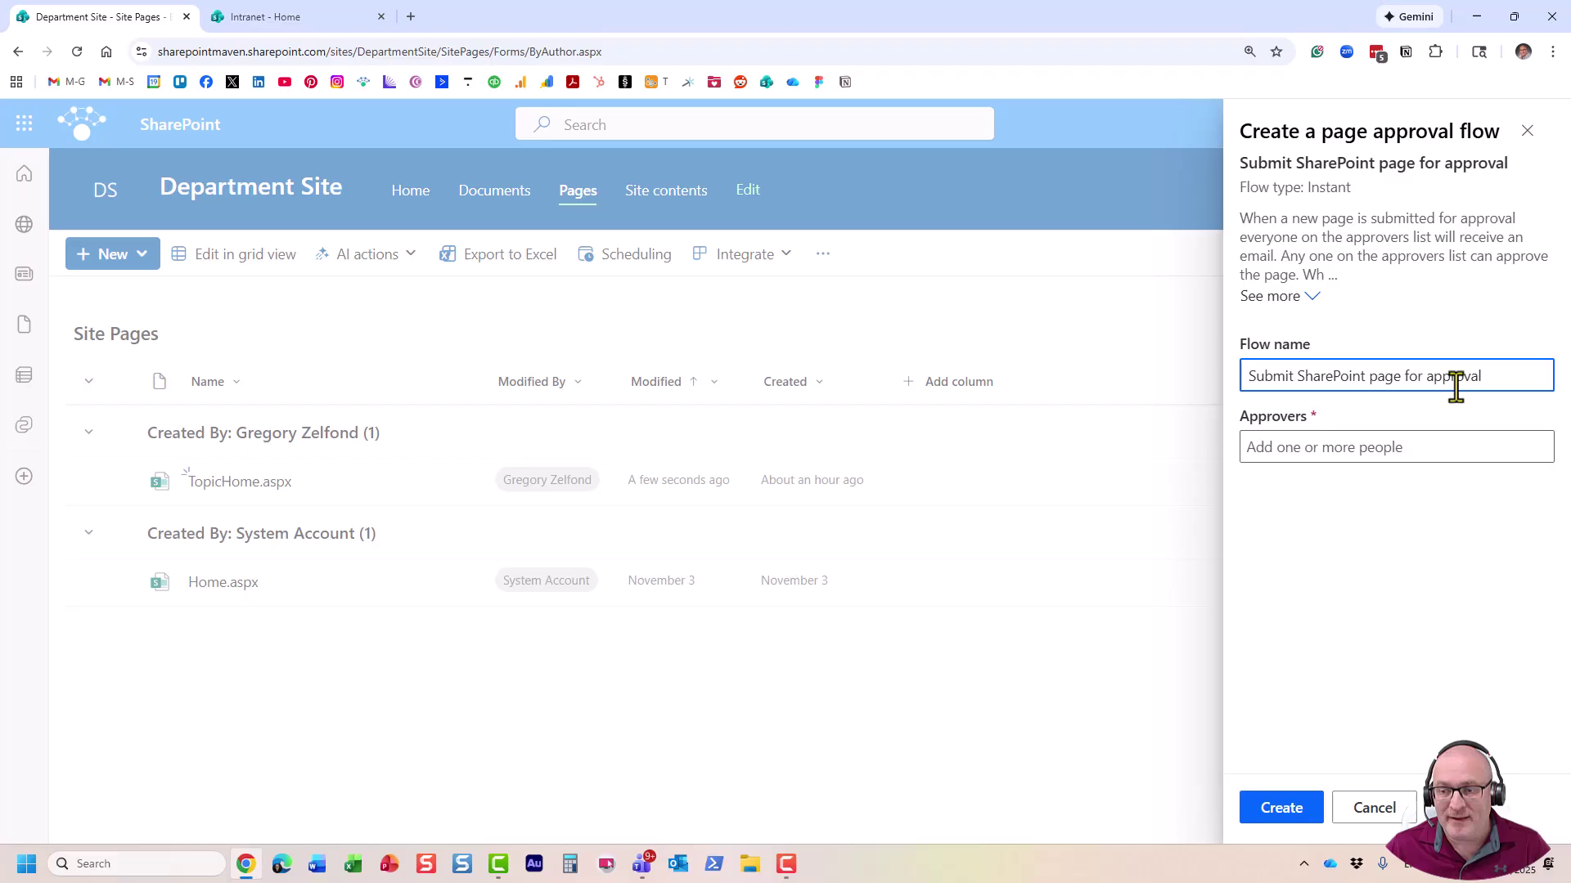
pyautogui.click(1267, 449)
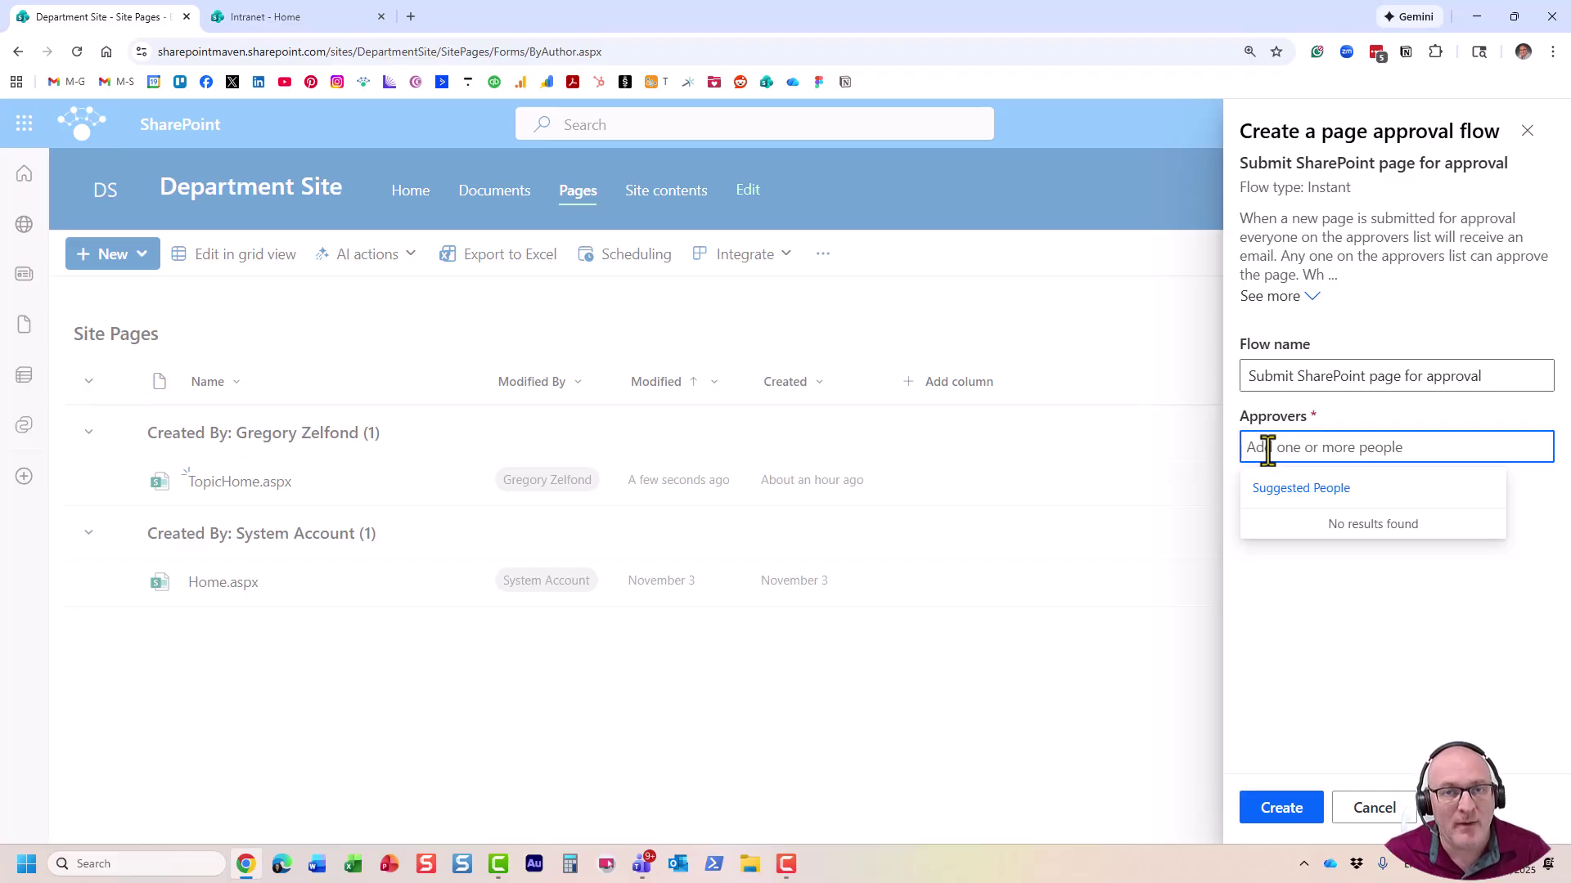
pyautogui.write('Mary')
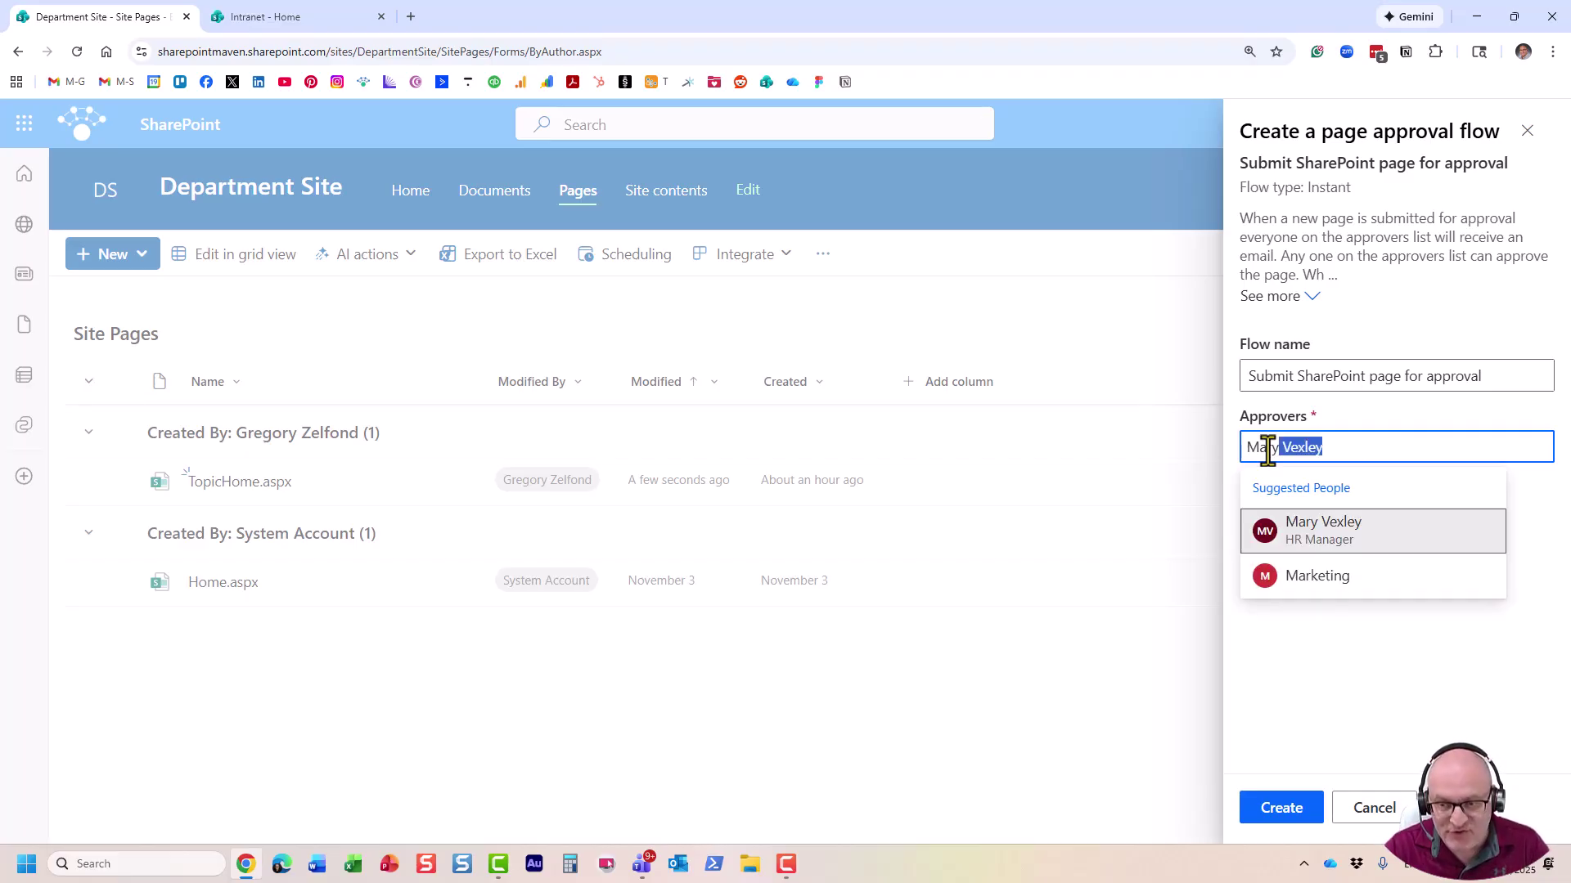
pyautogui.click(1342, 538)
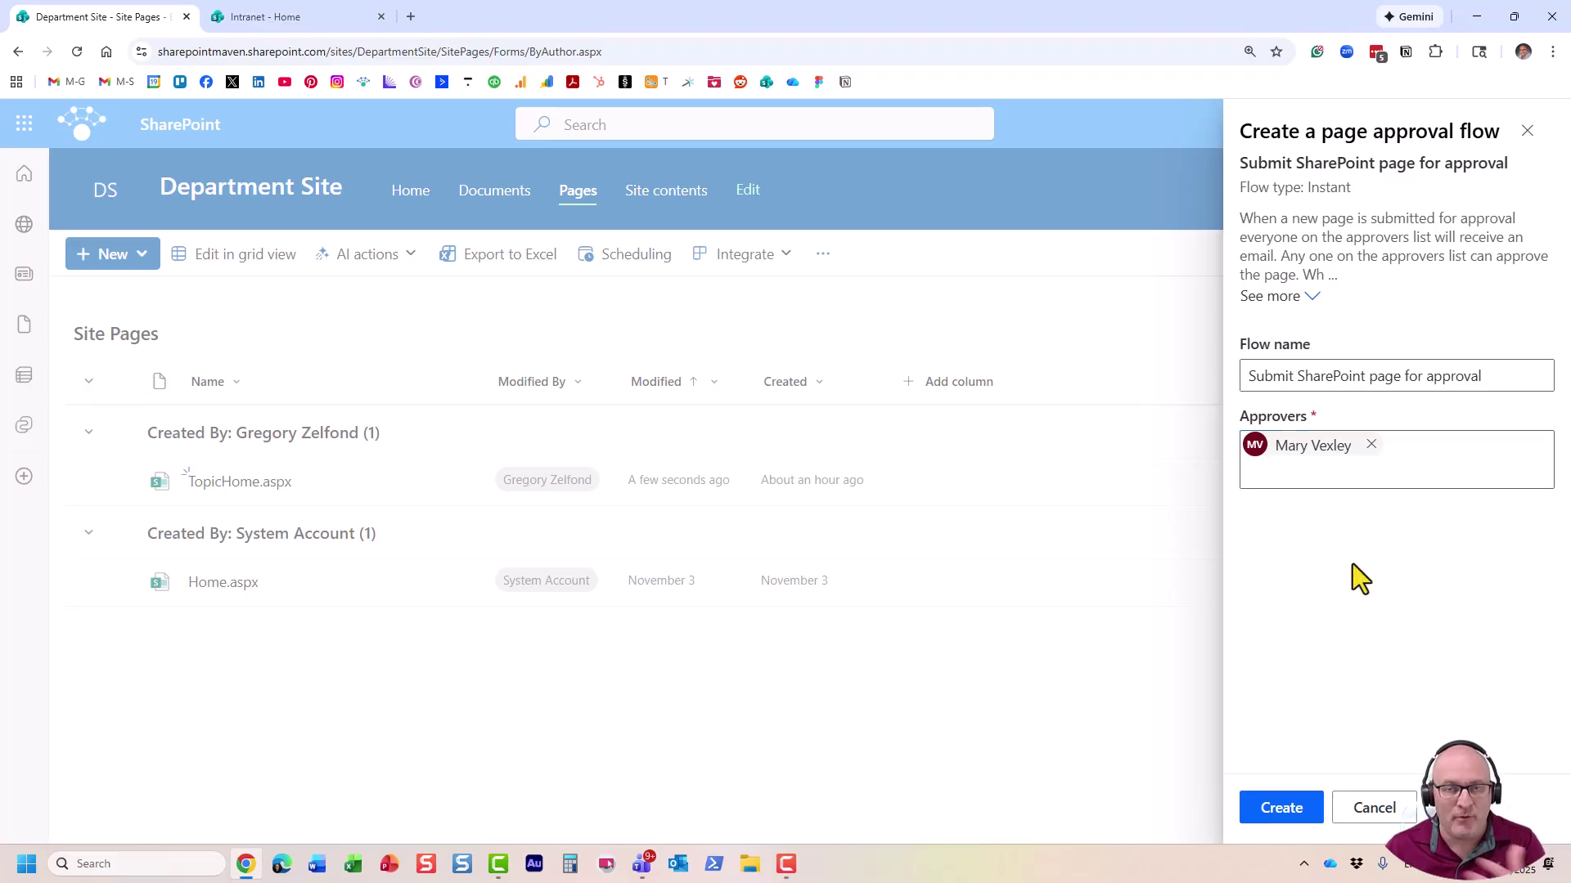
pyautogui.click(1282, 807)
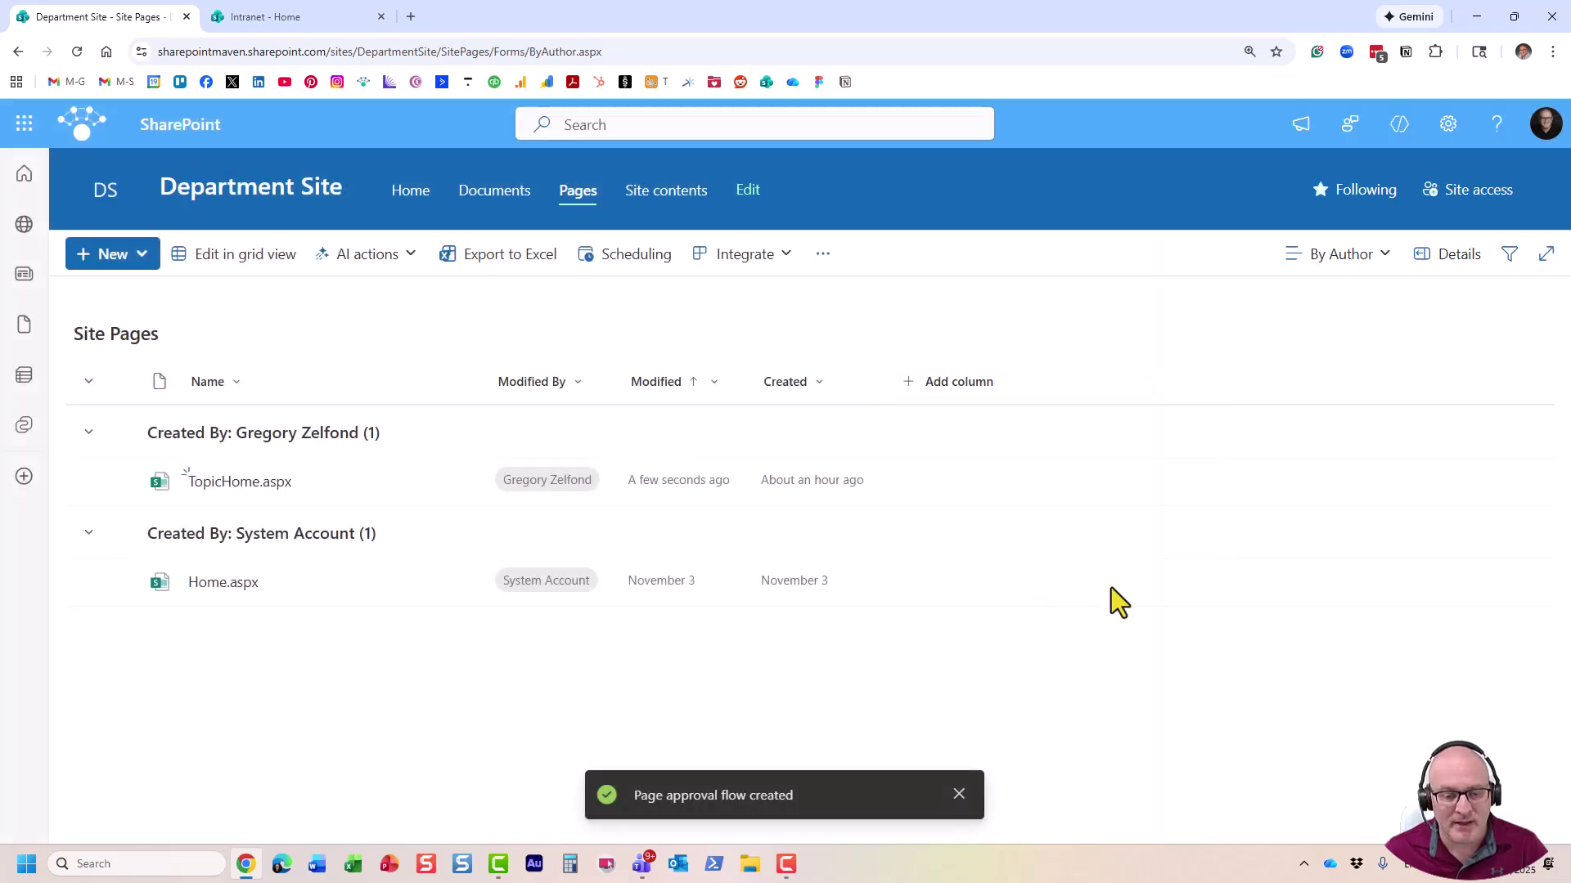
# Delete the Hero web part from the Department Site home page
pyautogui.click(177, 206)
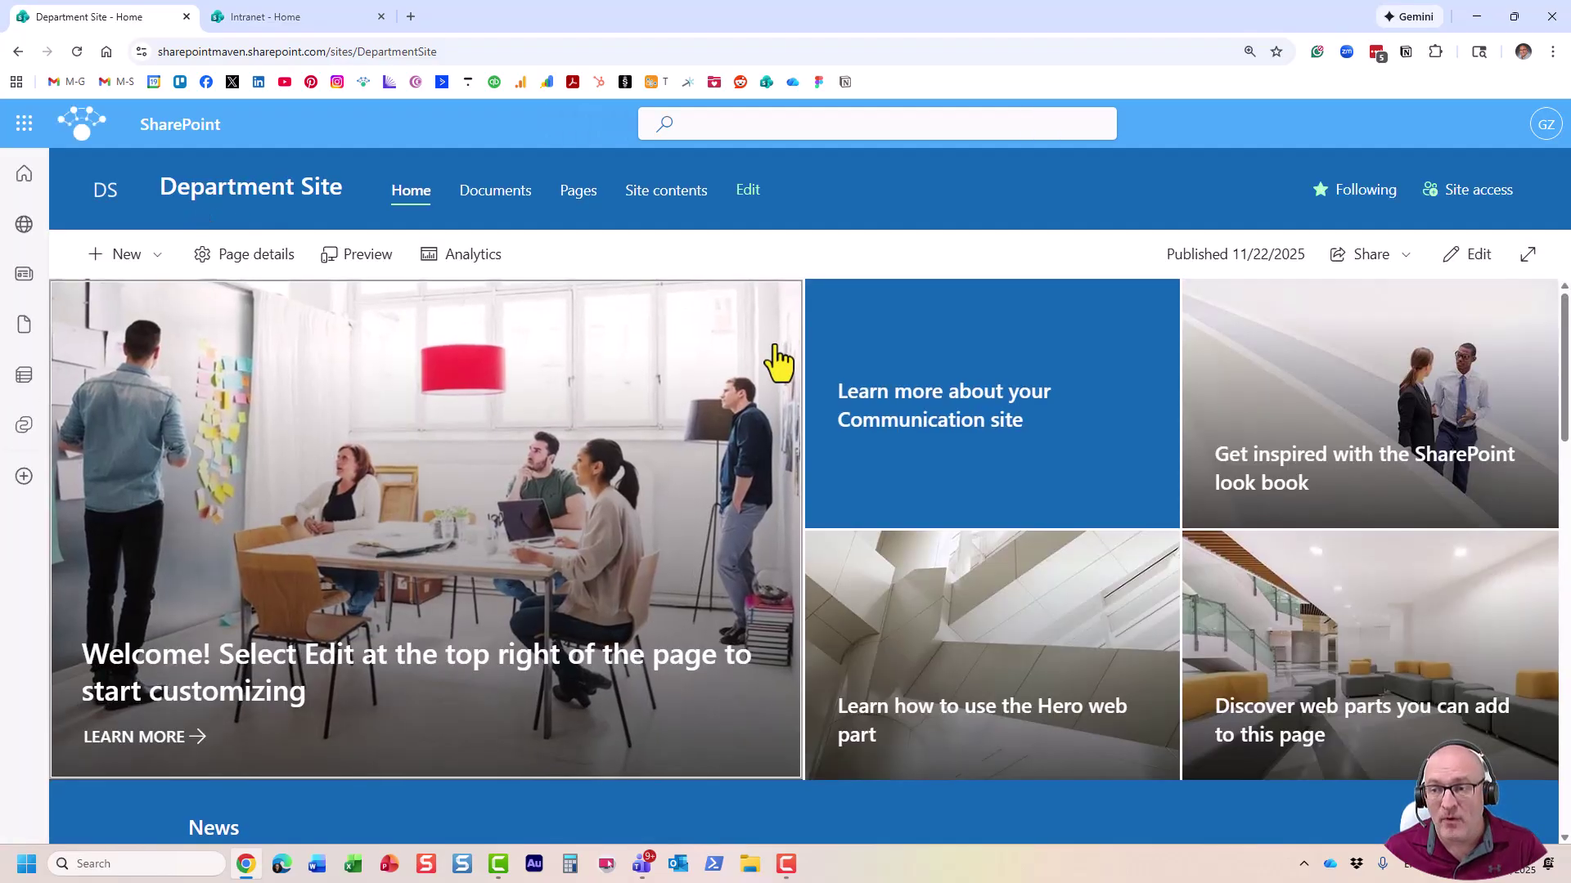
pyautogui.click(1468, 256)
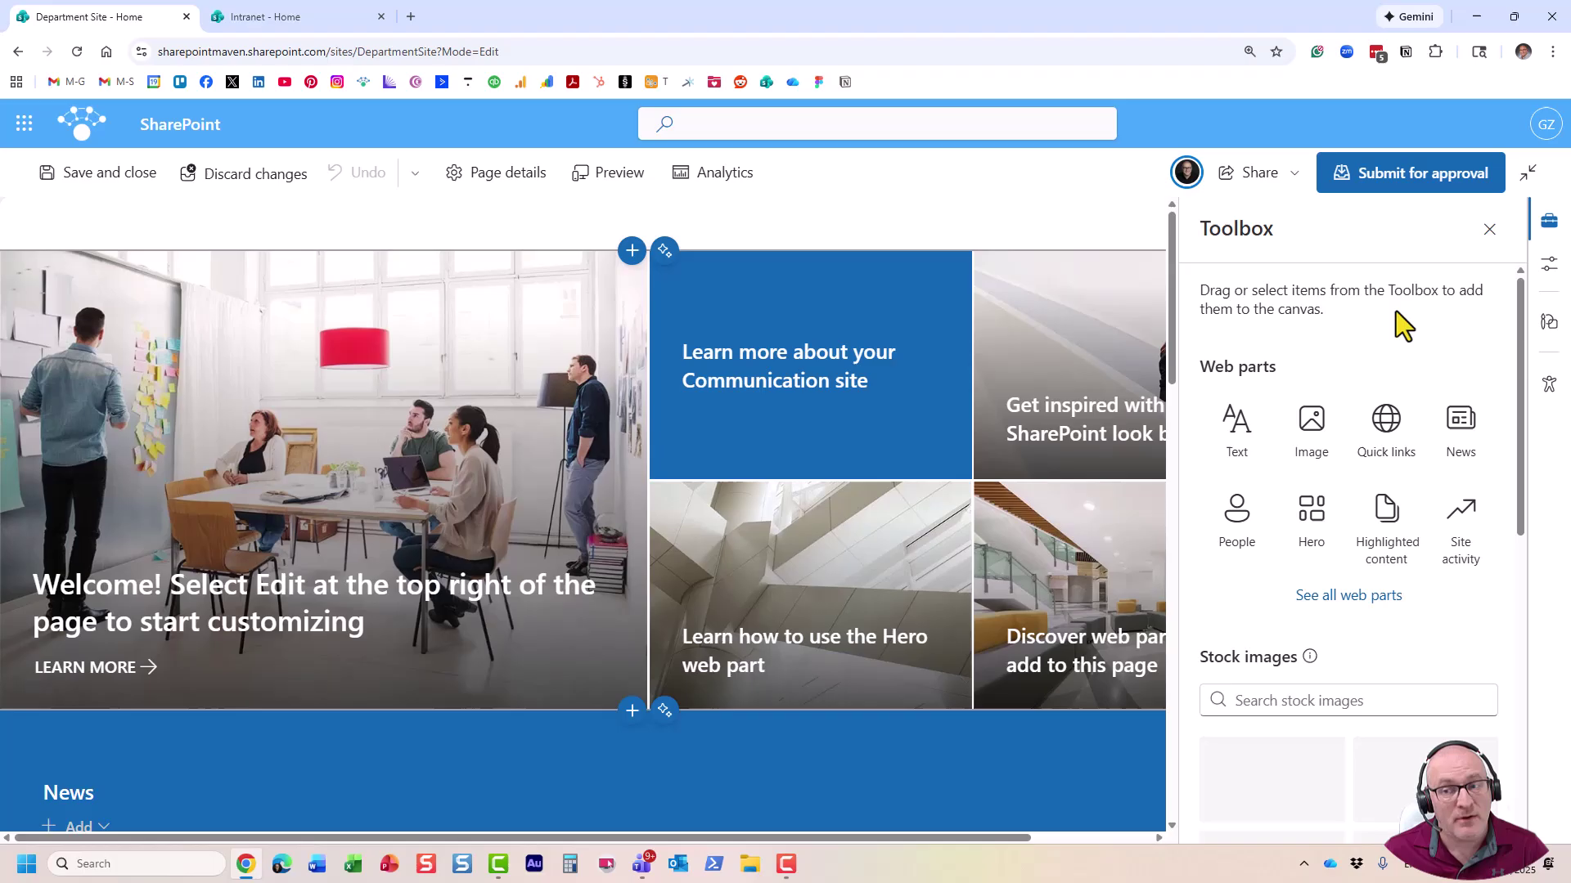
pyautogui.click(1489, 229)
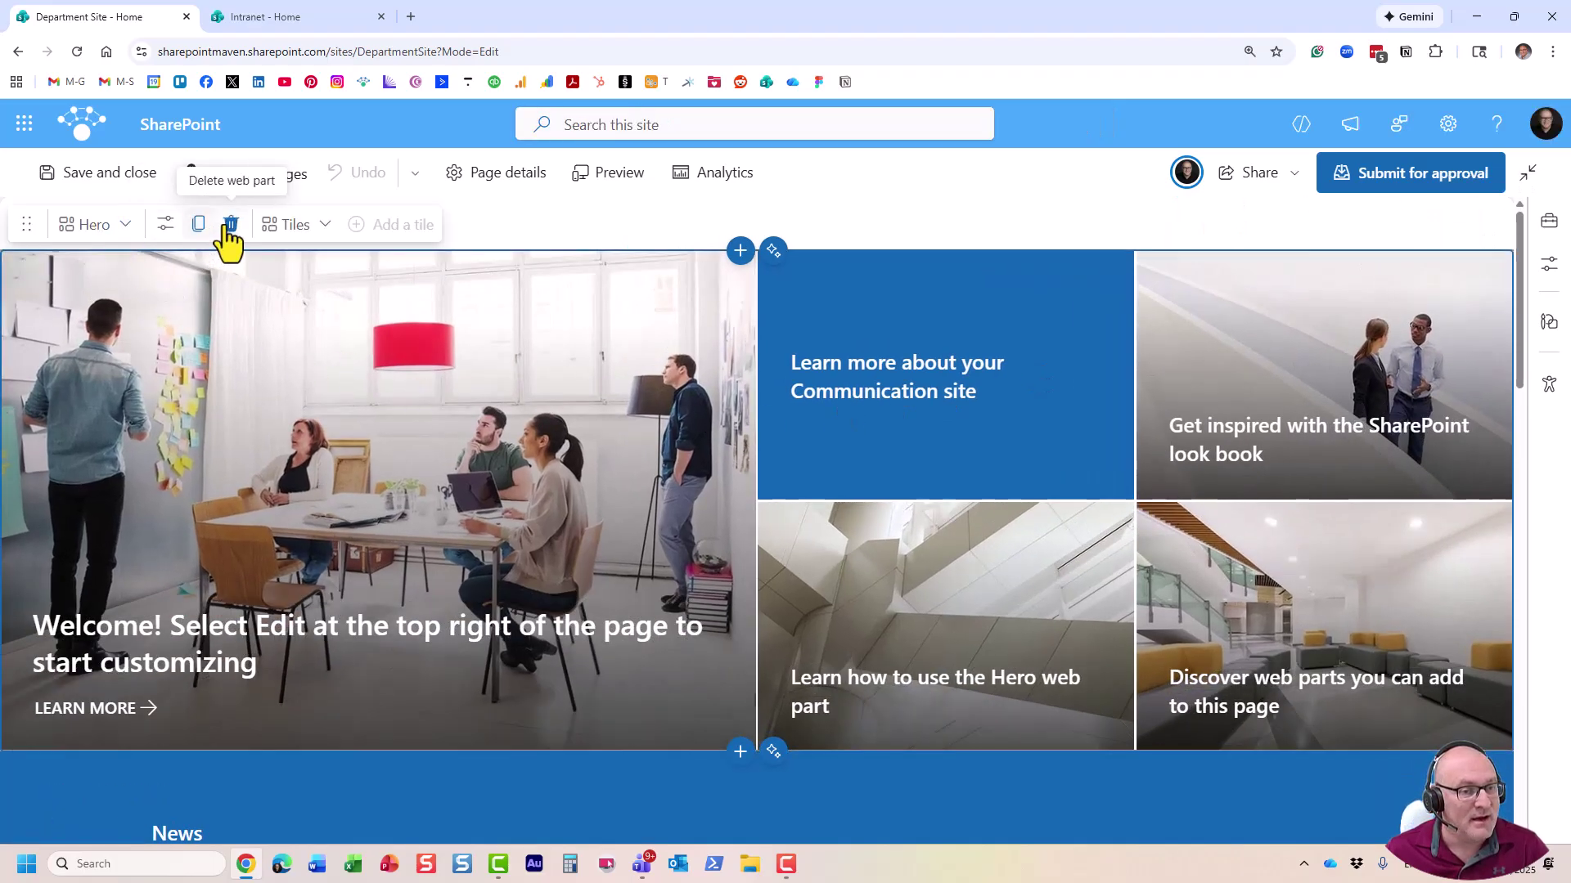
pyautogui.click(230, 226)
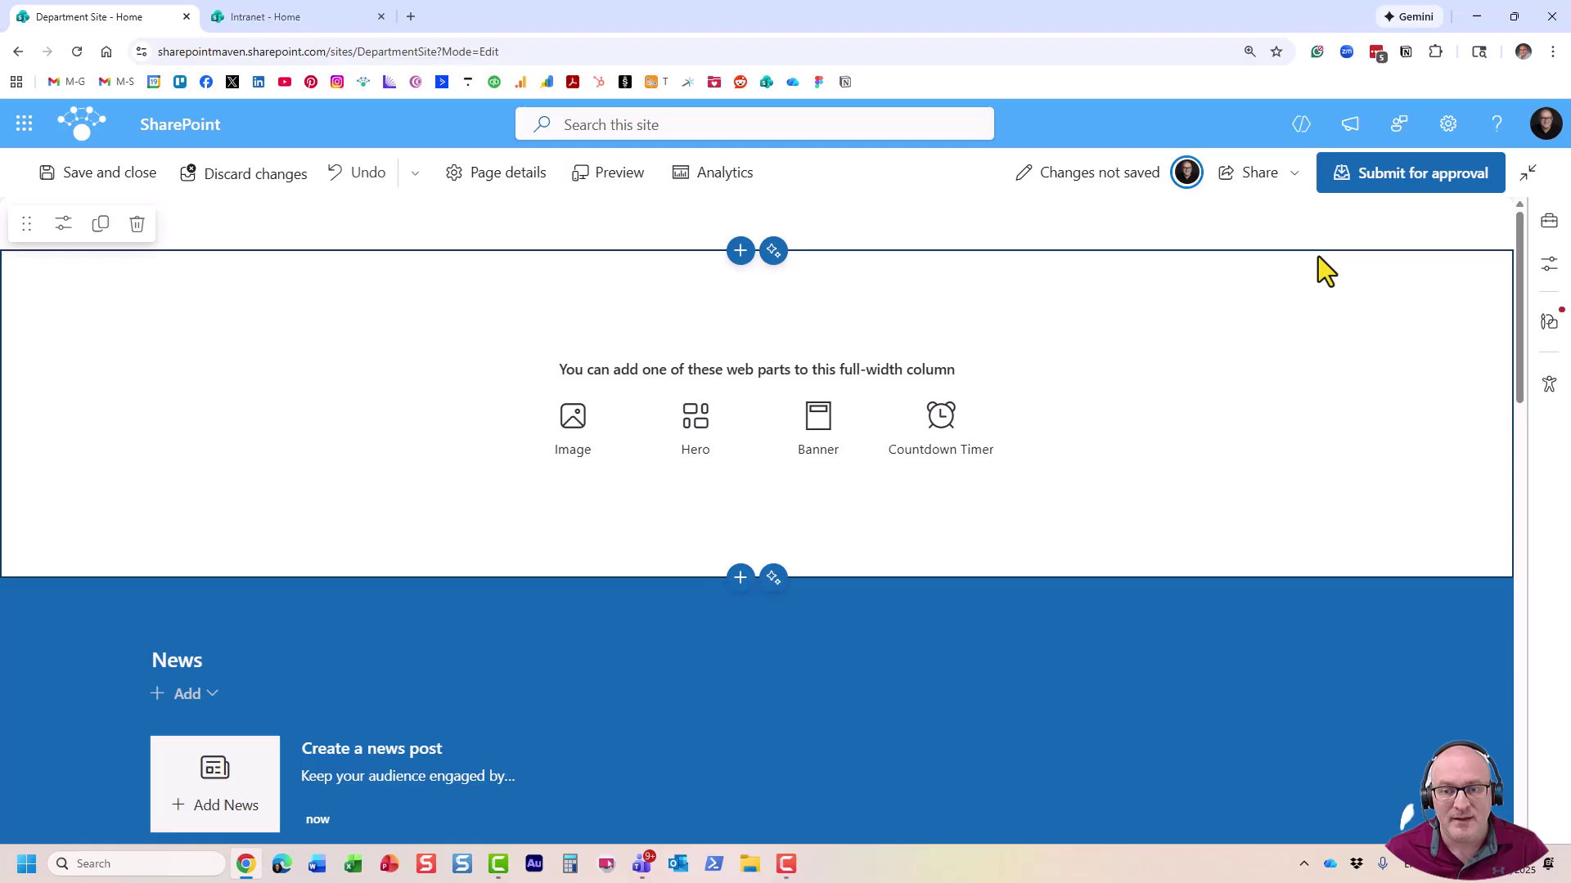
# Submit the edited home page for approval with the note 'Made changes'
pyautogui.click(1431, 184)
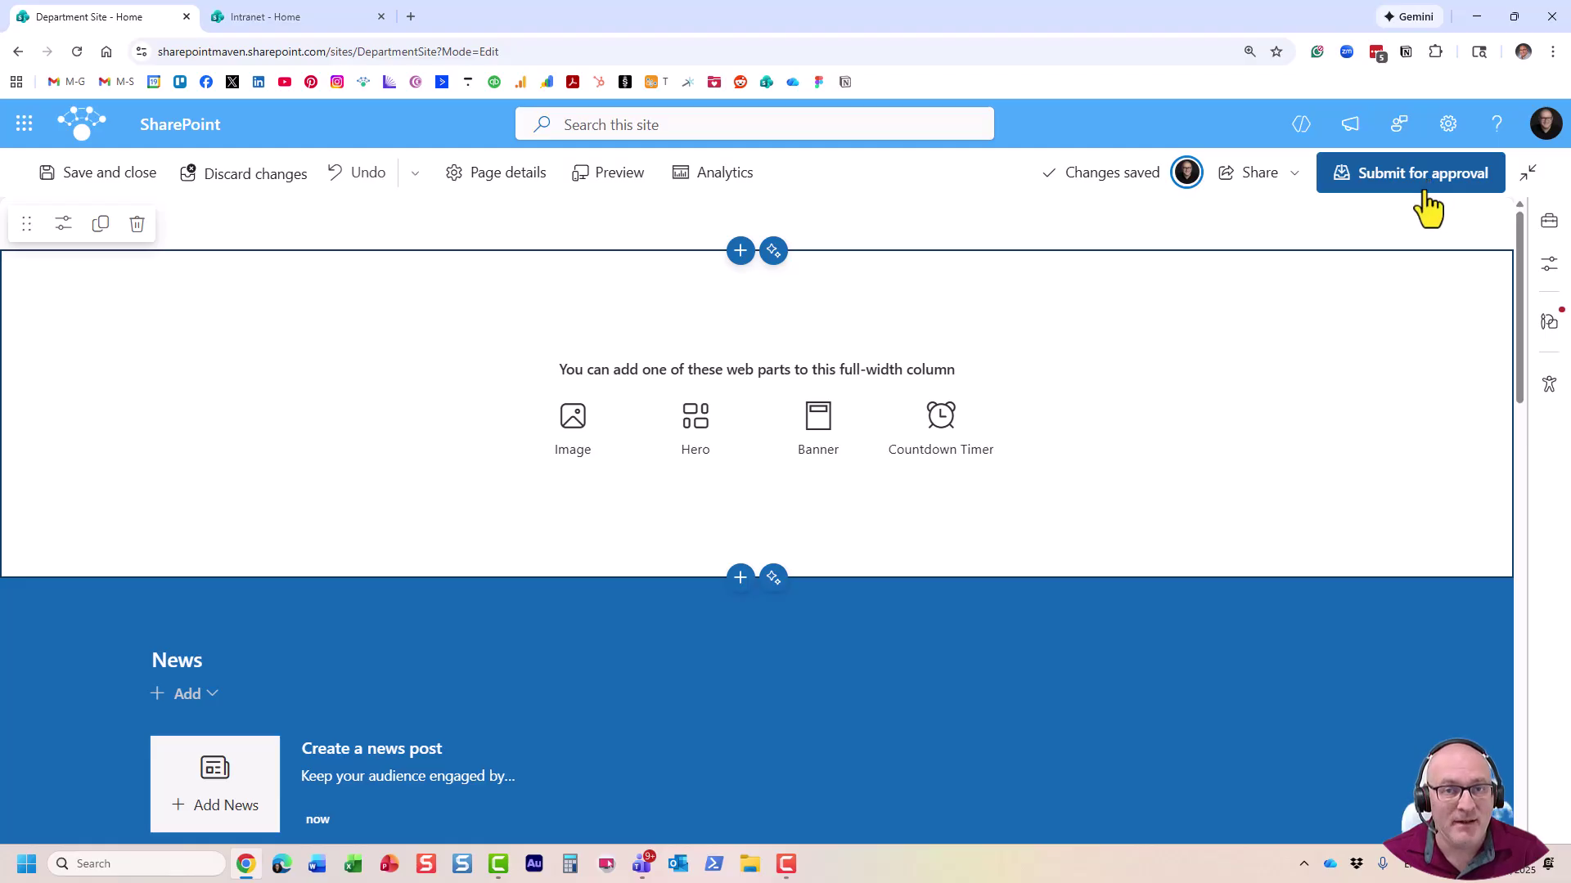
pyautogui.click(1424, 191)
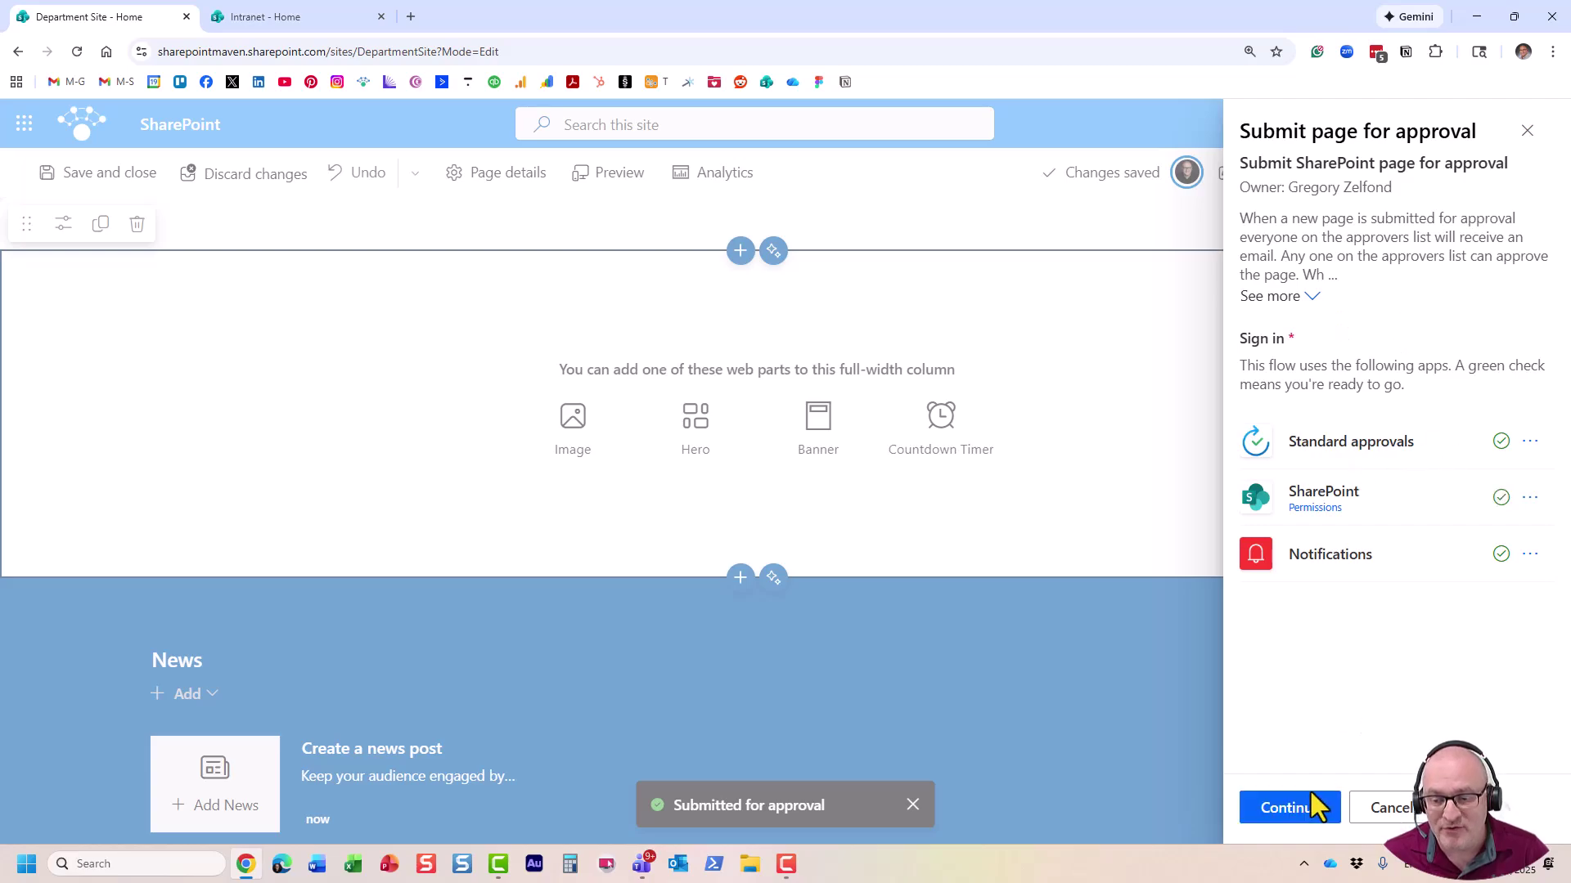
pyautogui.click(1291, 808)
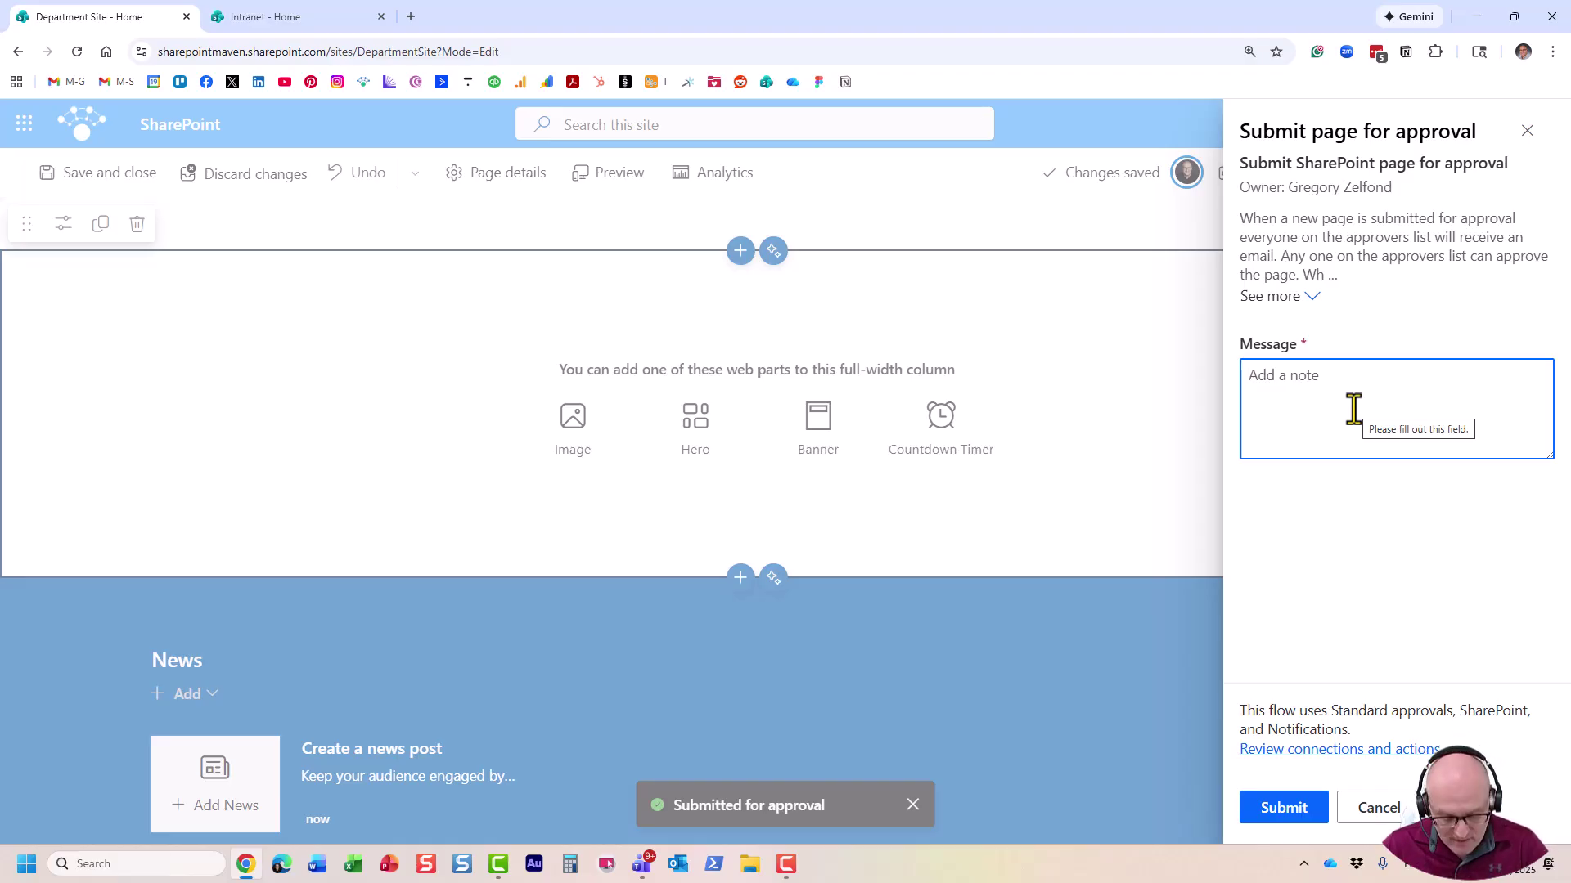
pyautogui.write('Made changes')
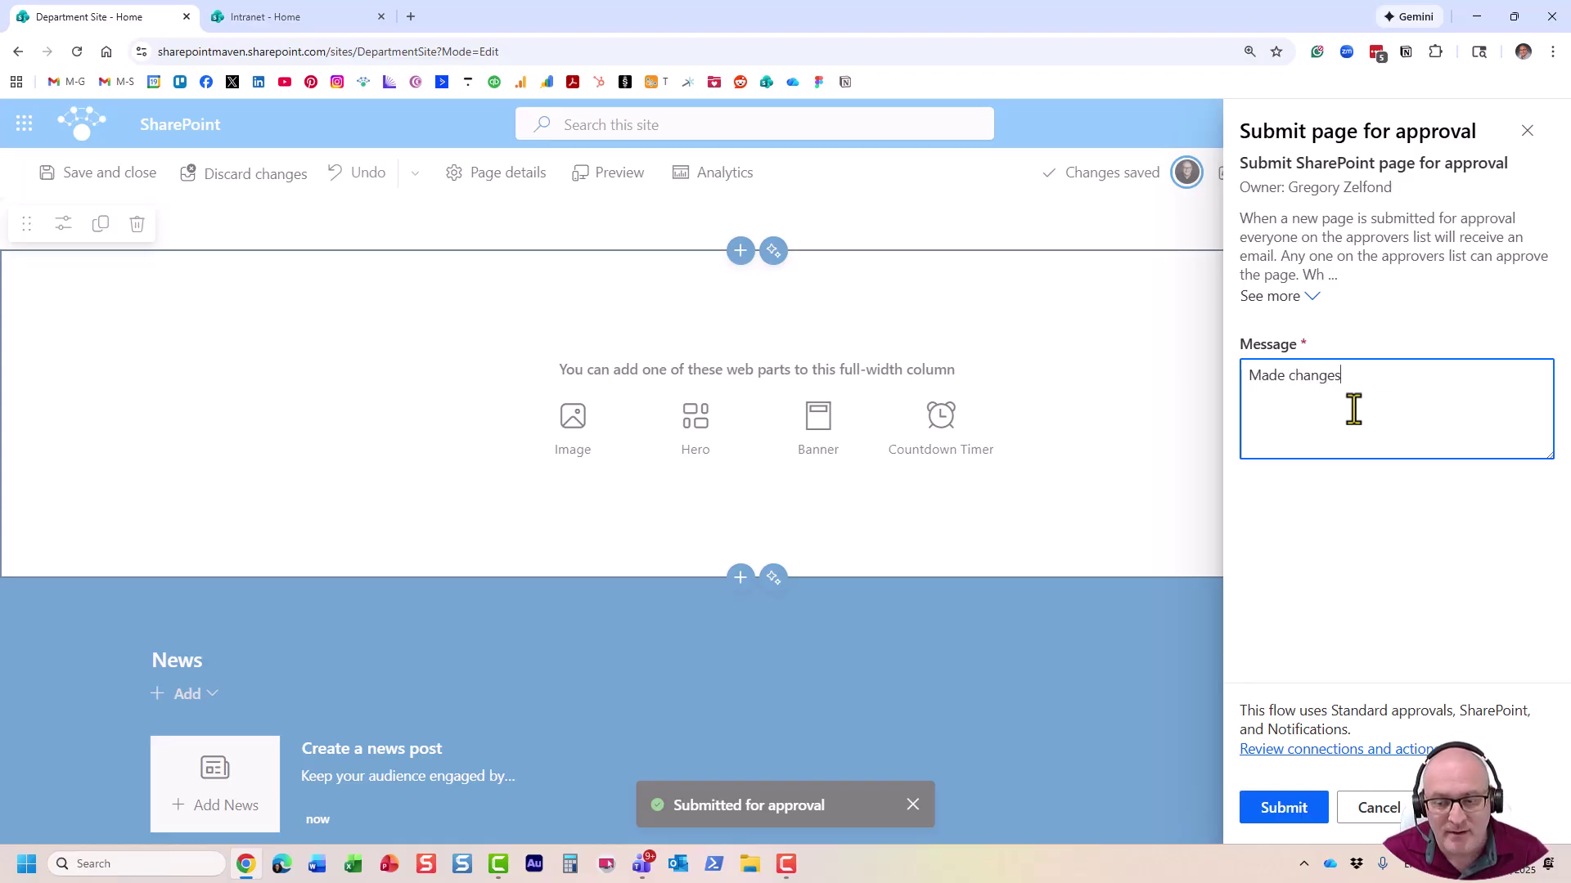
pyautogui.click(1286, 814)
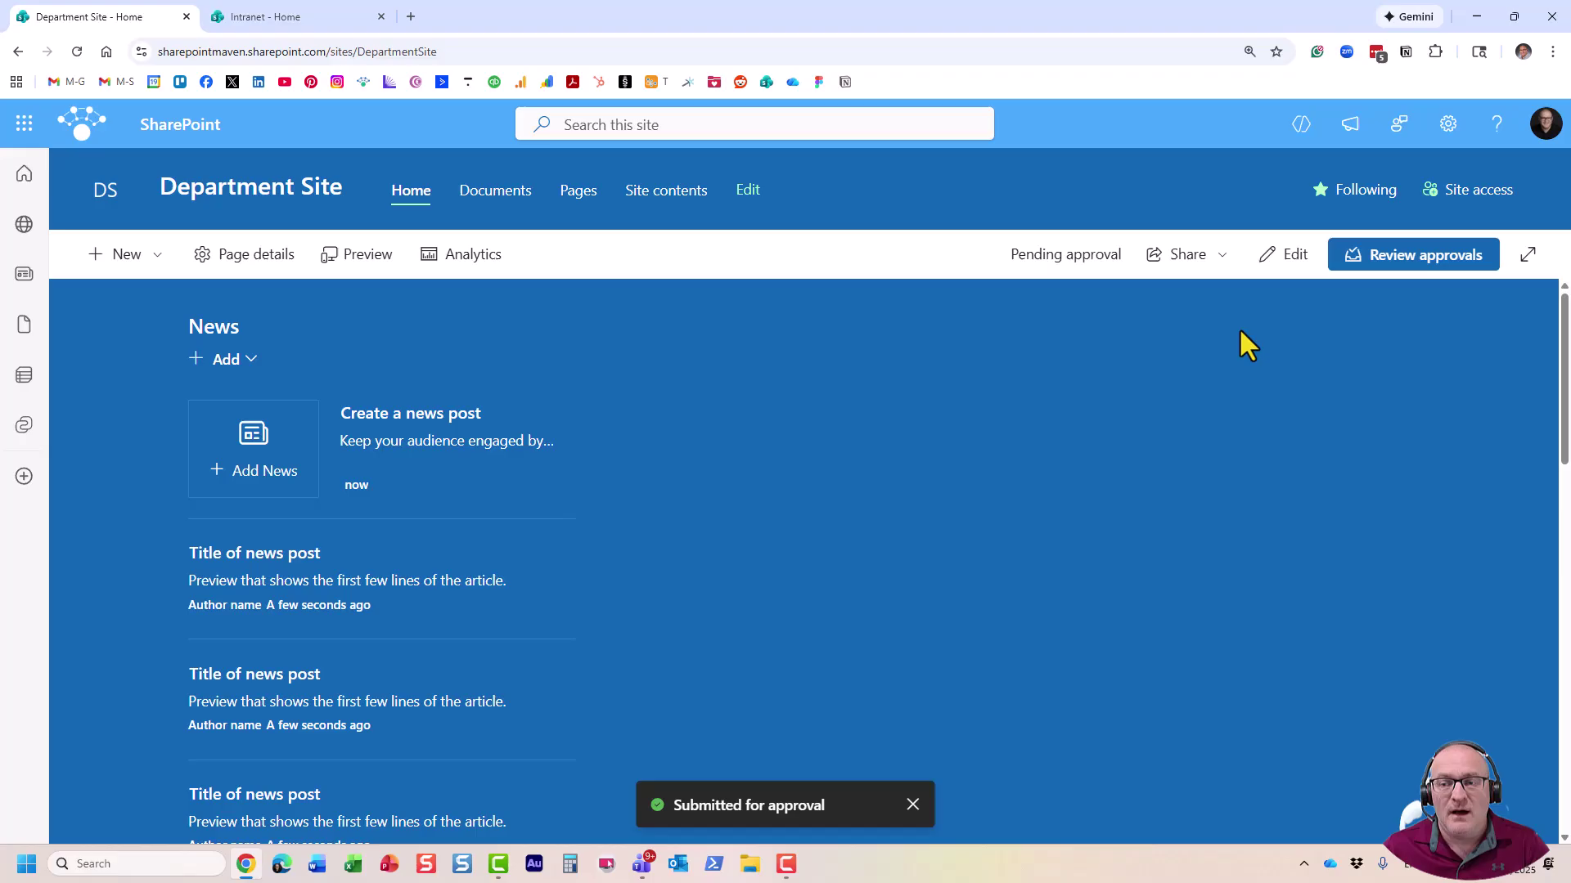
# Check Review approvals, find no requests, and reload the home page showing Pending approval
pyautogui.click(1404, 260)
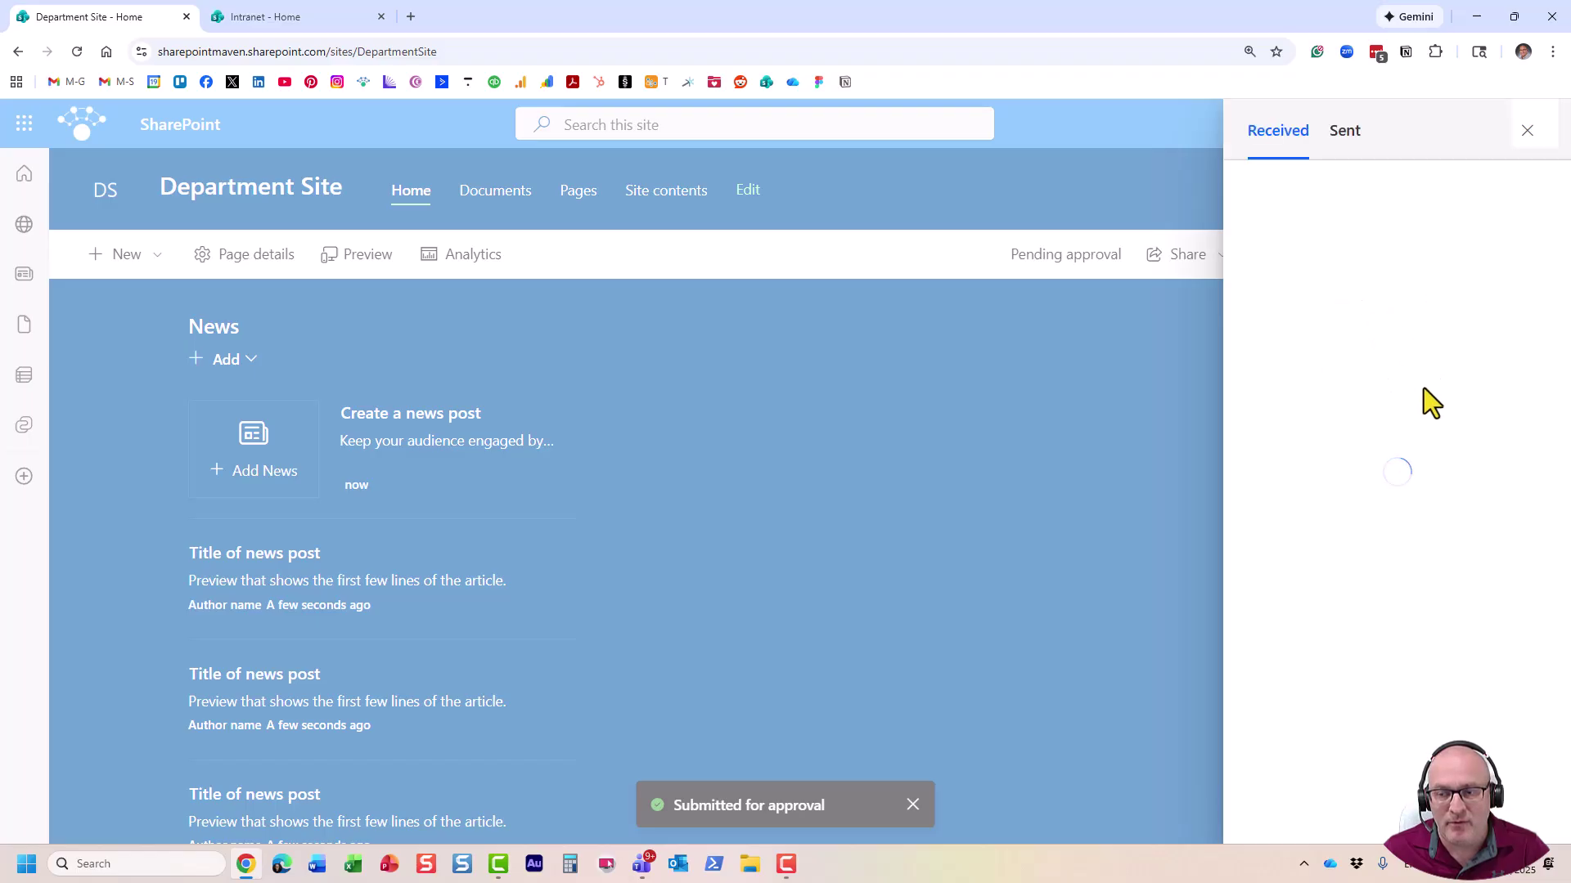
pyautogui.click(1528, 139)
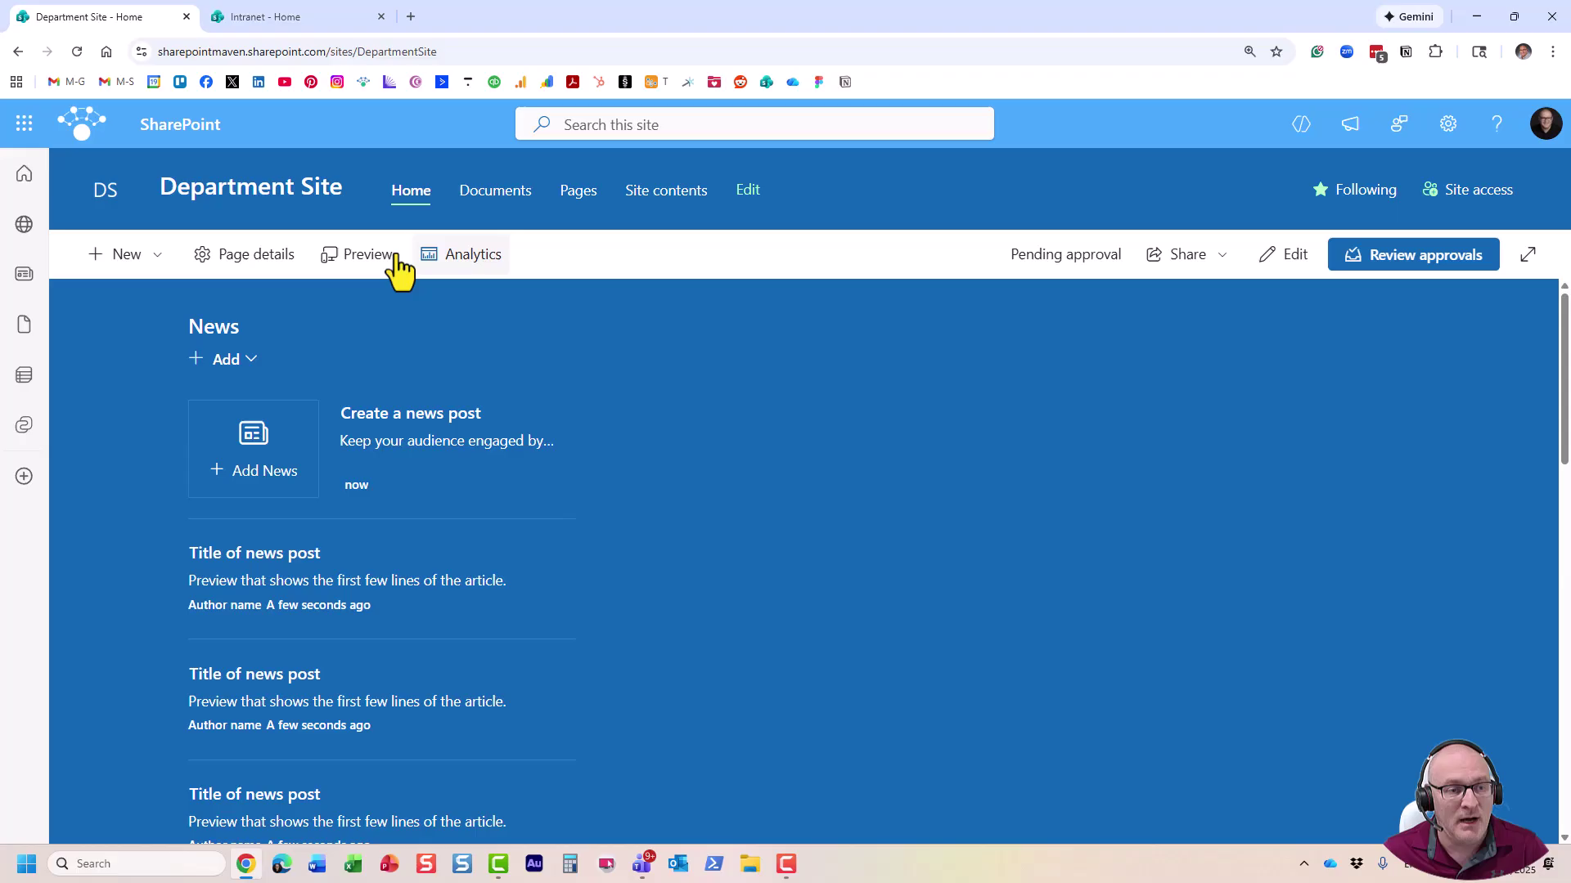
pyautogui.click(171, 187)
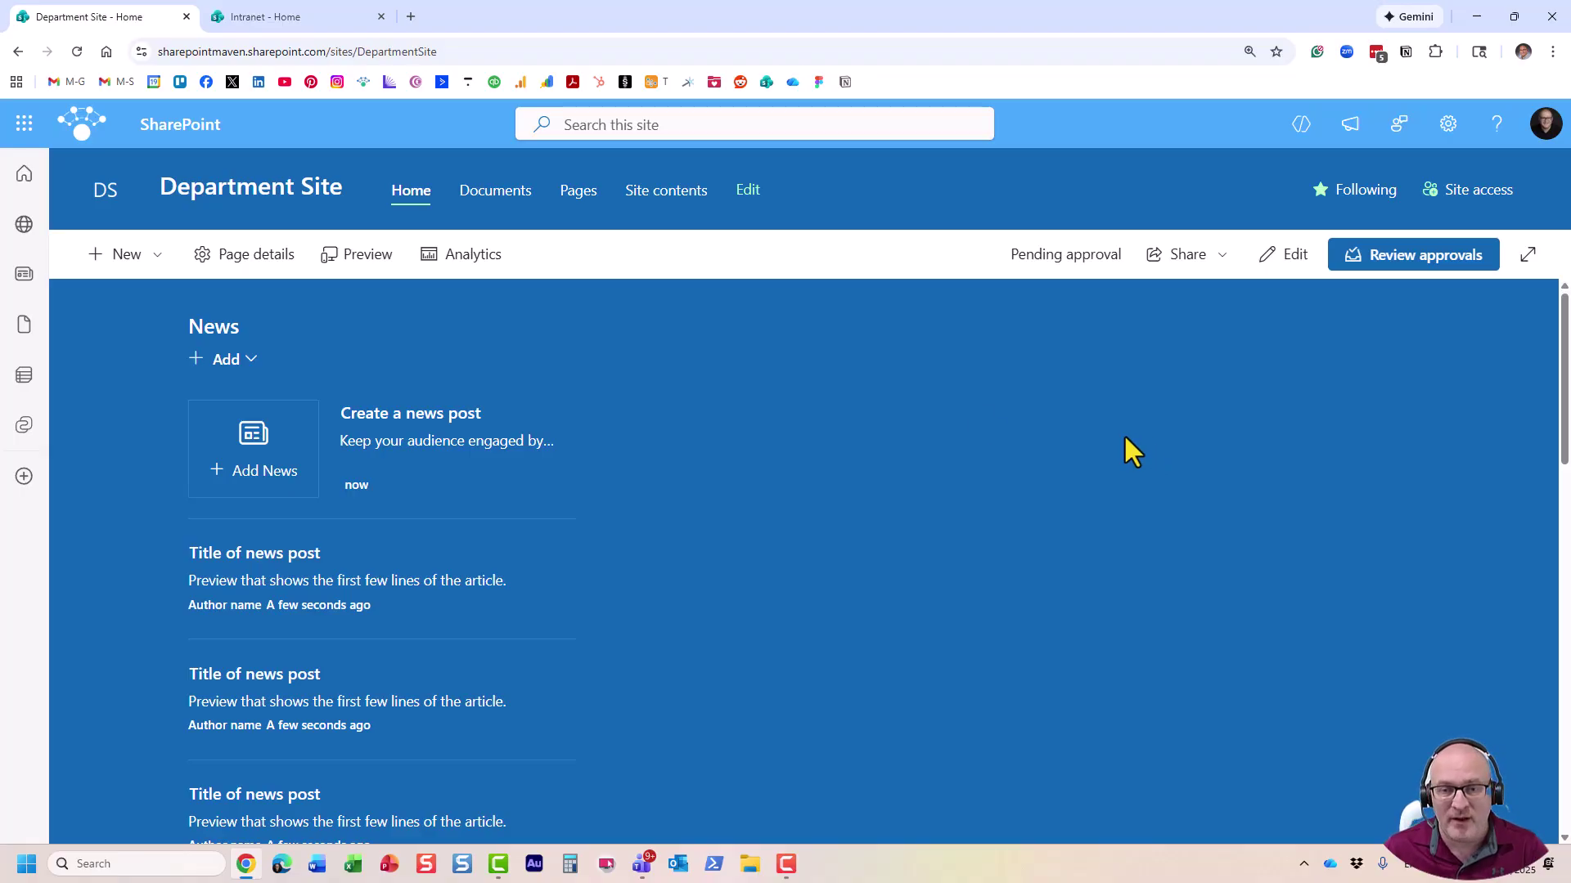
pyautogui.click(234, 206)
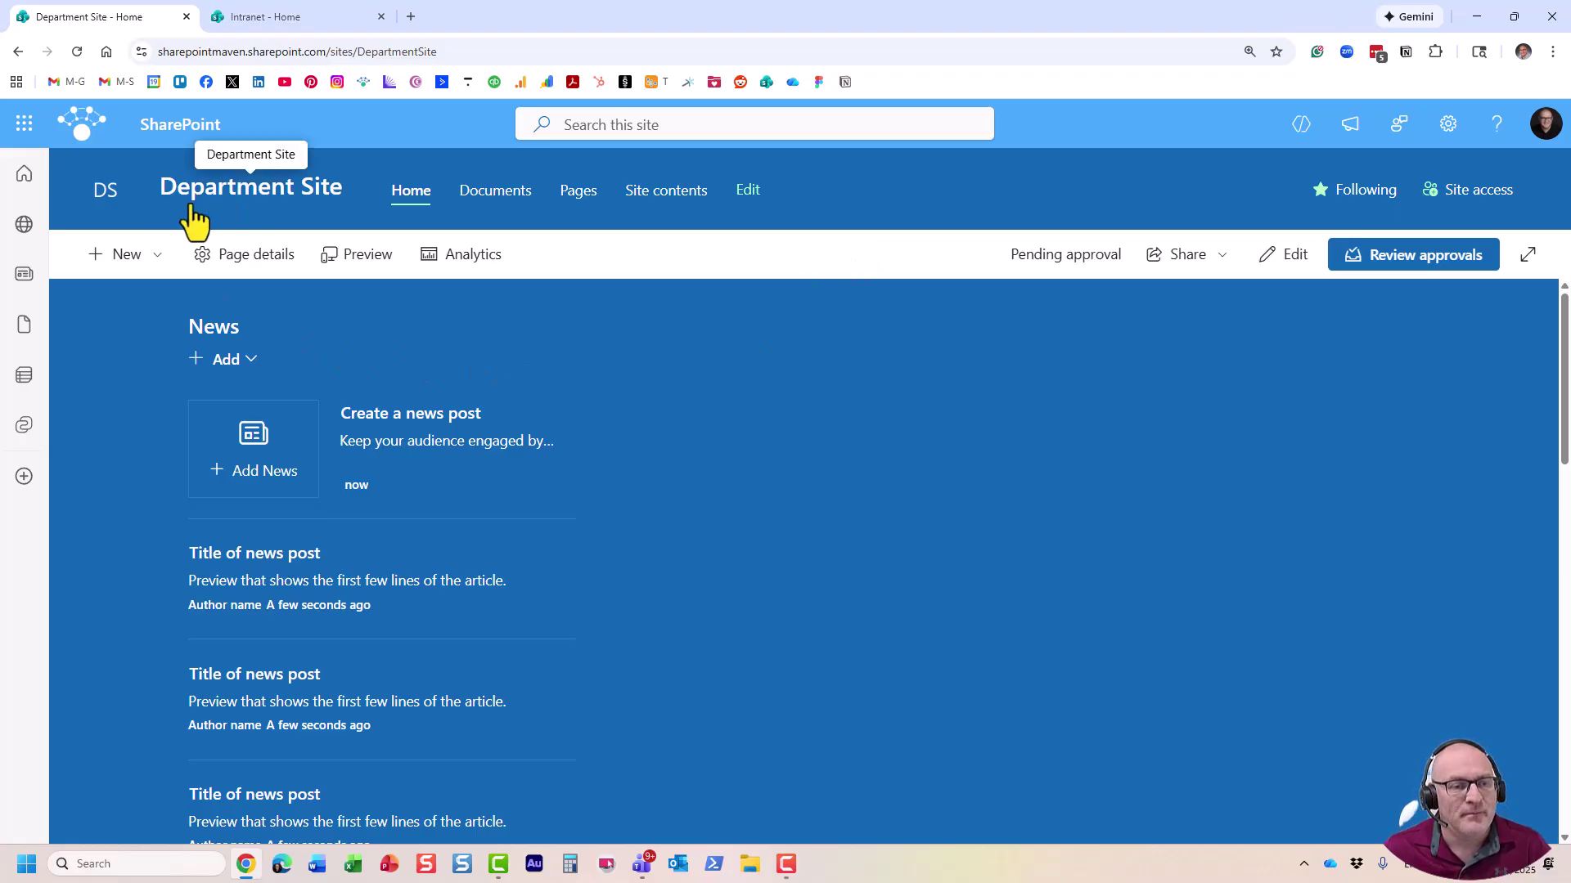
pyautogui.click(260, 25)
pyautogui.moveTo(209, 198)
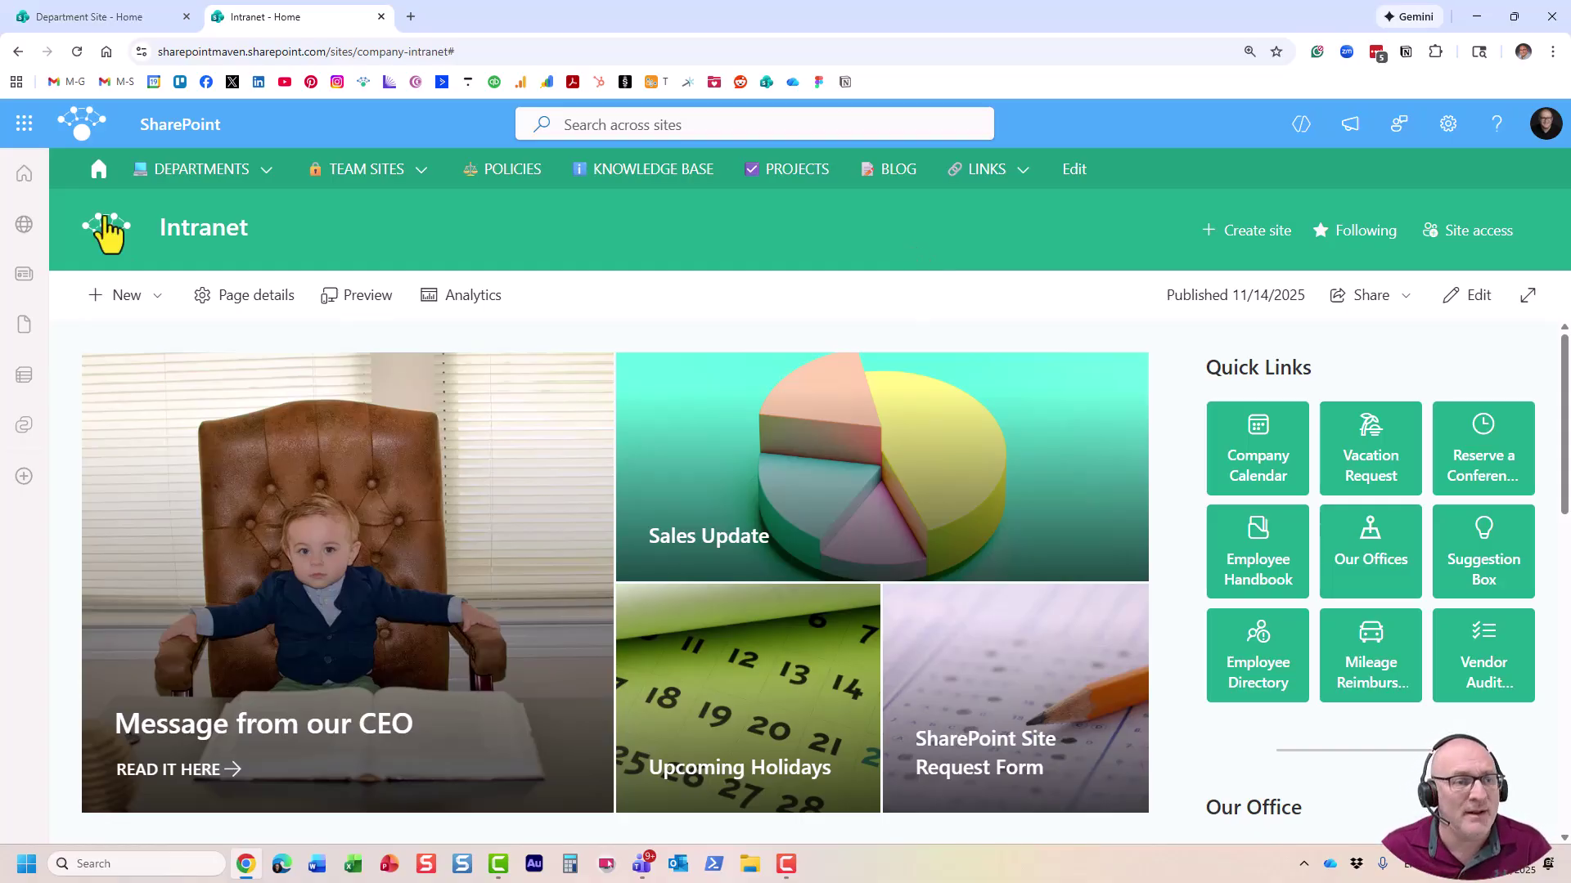
pyautogui.click(105, 17)
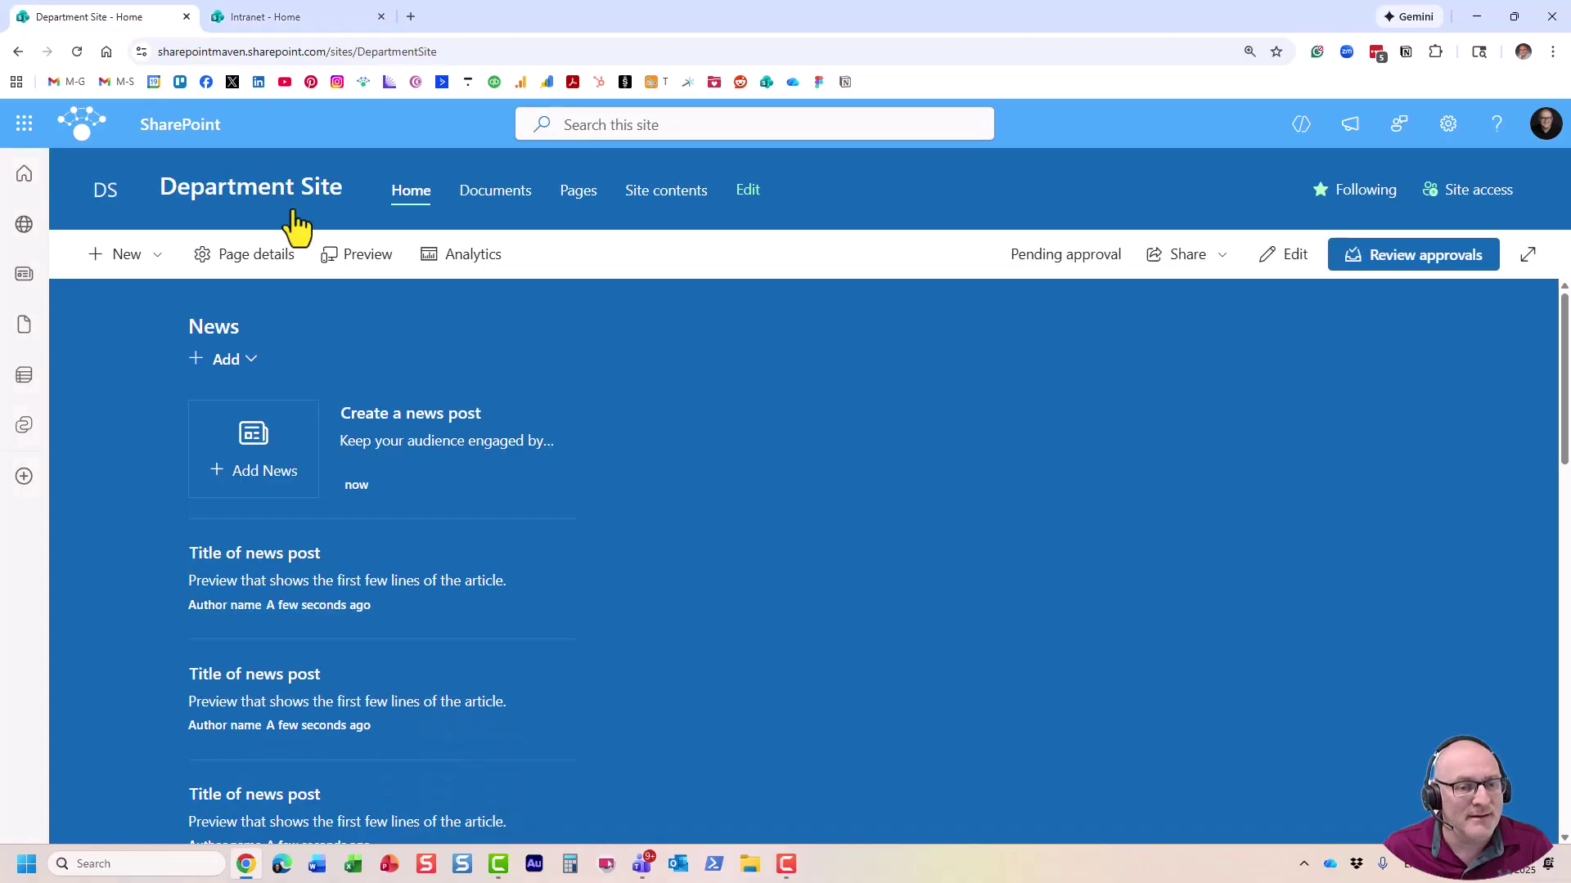
pyautogui.click(1447, 124)
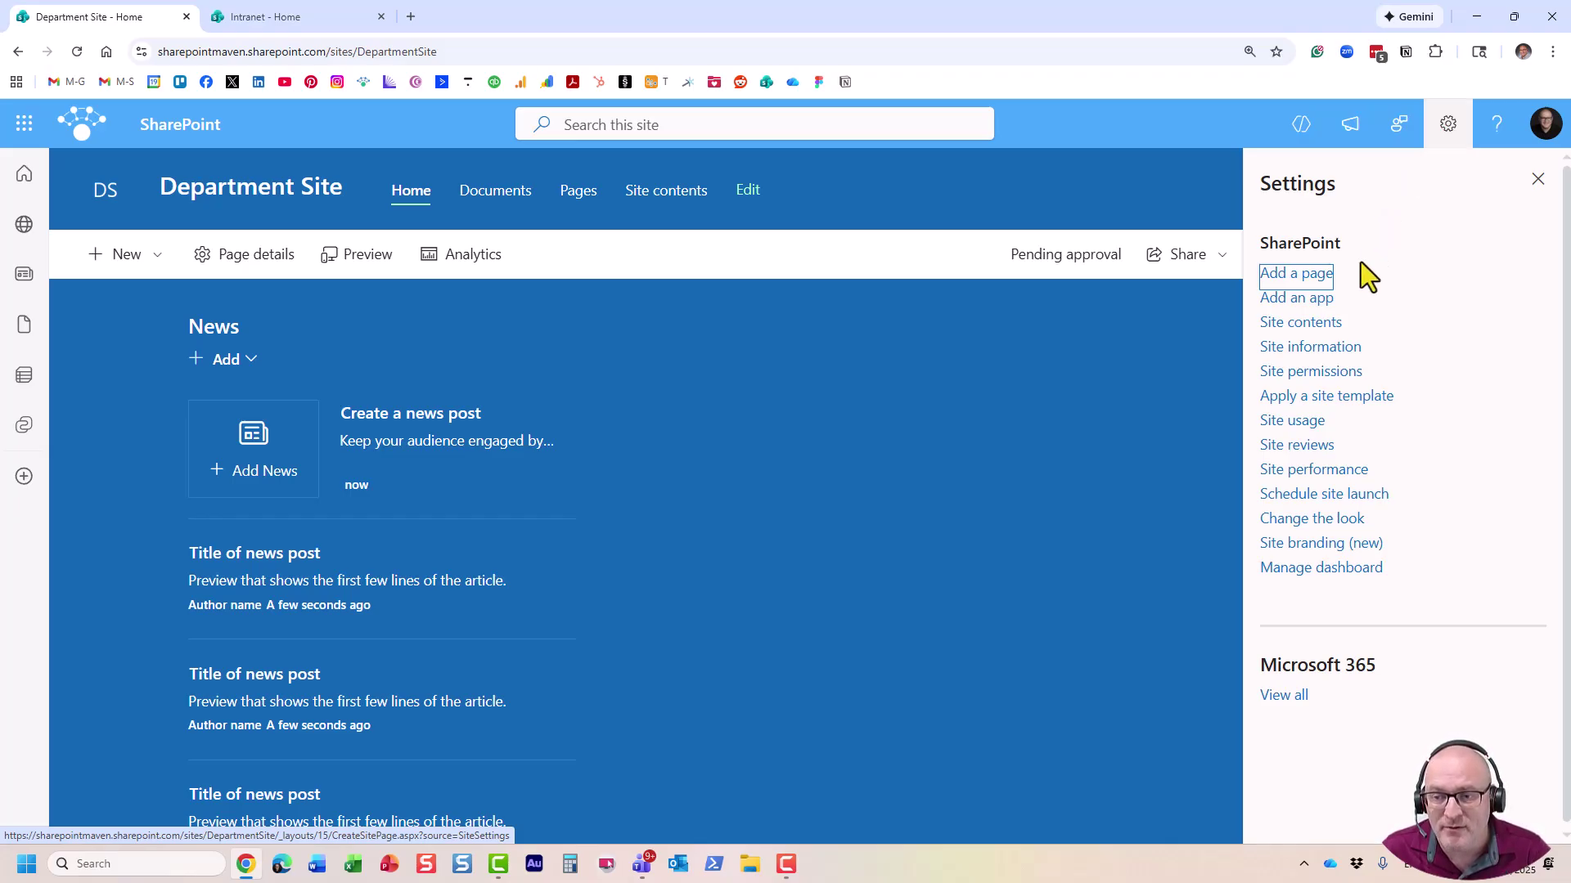
pyautogui.click(1330, 359)
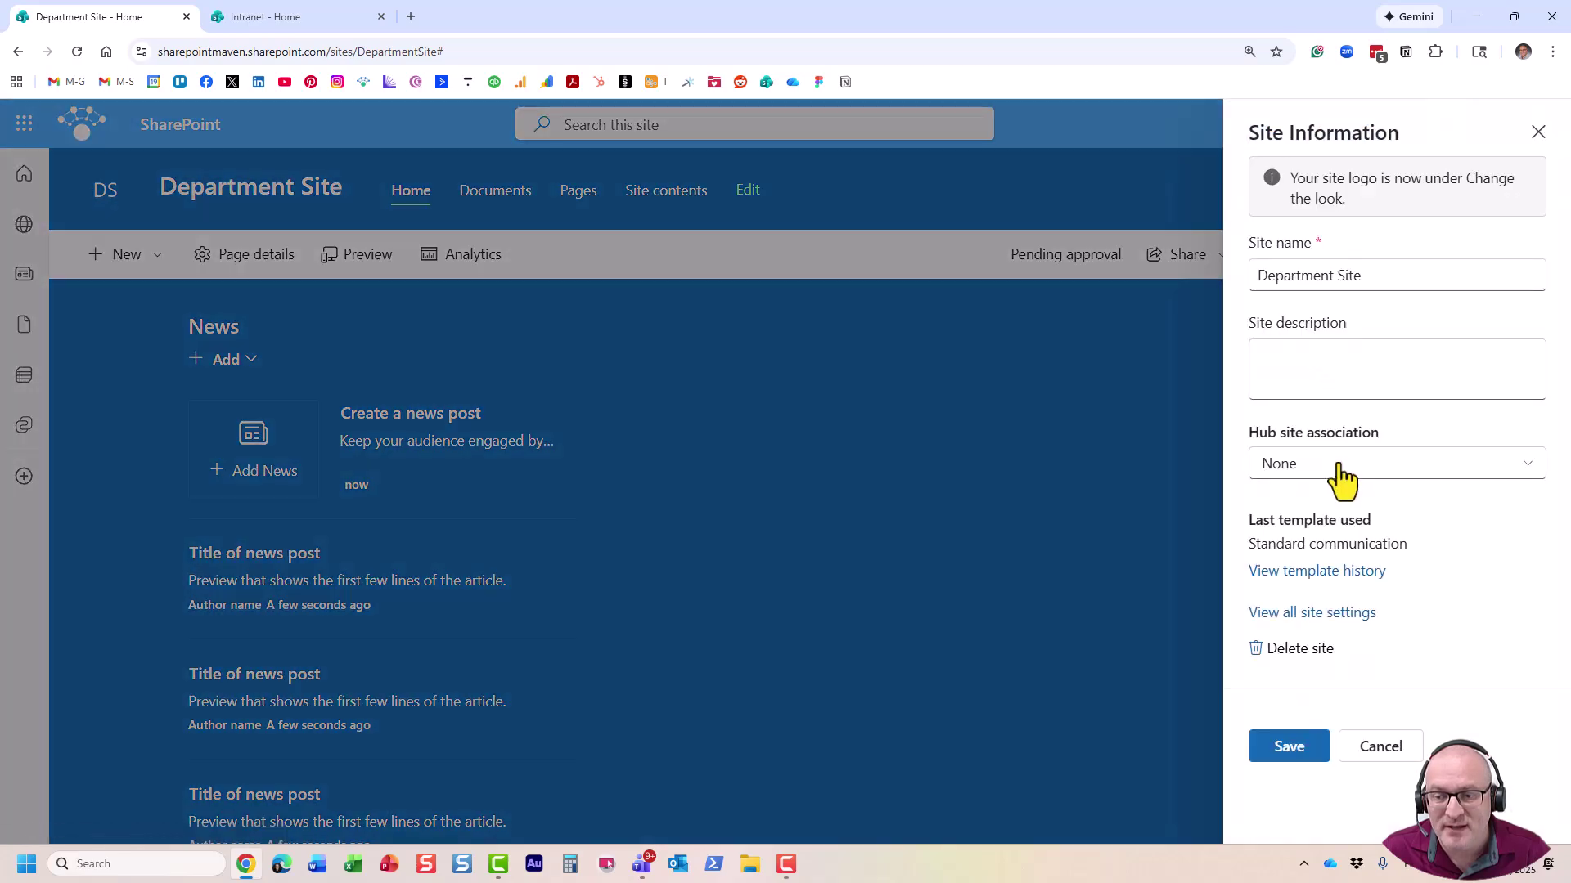
pyautogui.click(1333, 472)
pyautogui.click(1350, 507)
pyautogui.click(1358, 466)
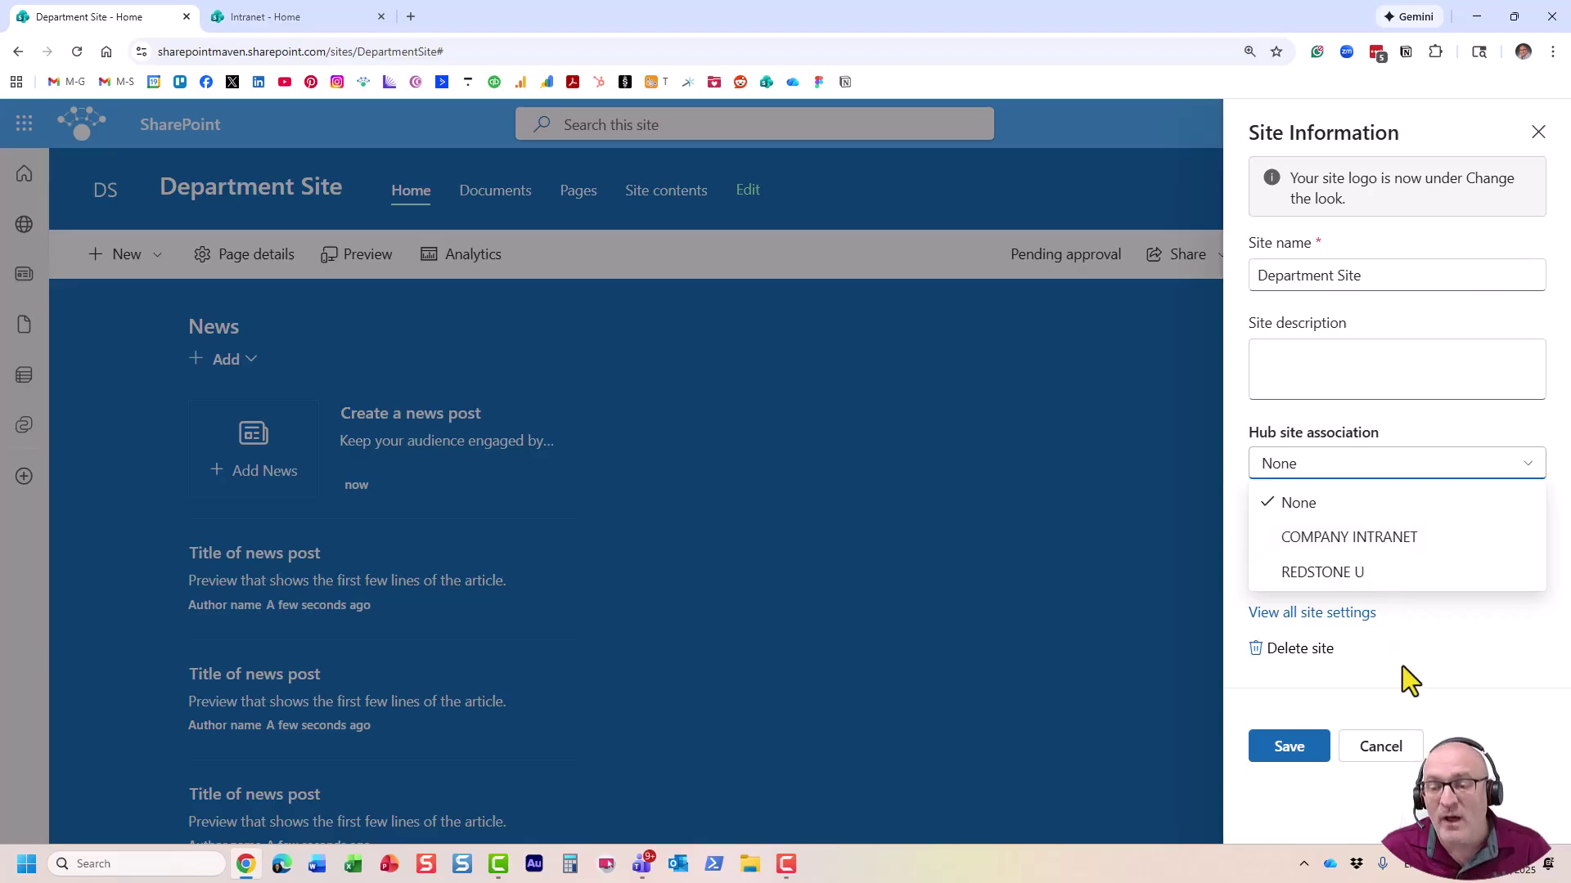
pyautogui.click(1396, 751)
pyautogui.click(1396, 751)
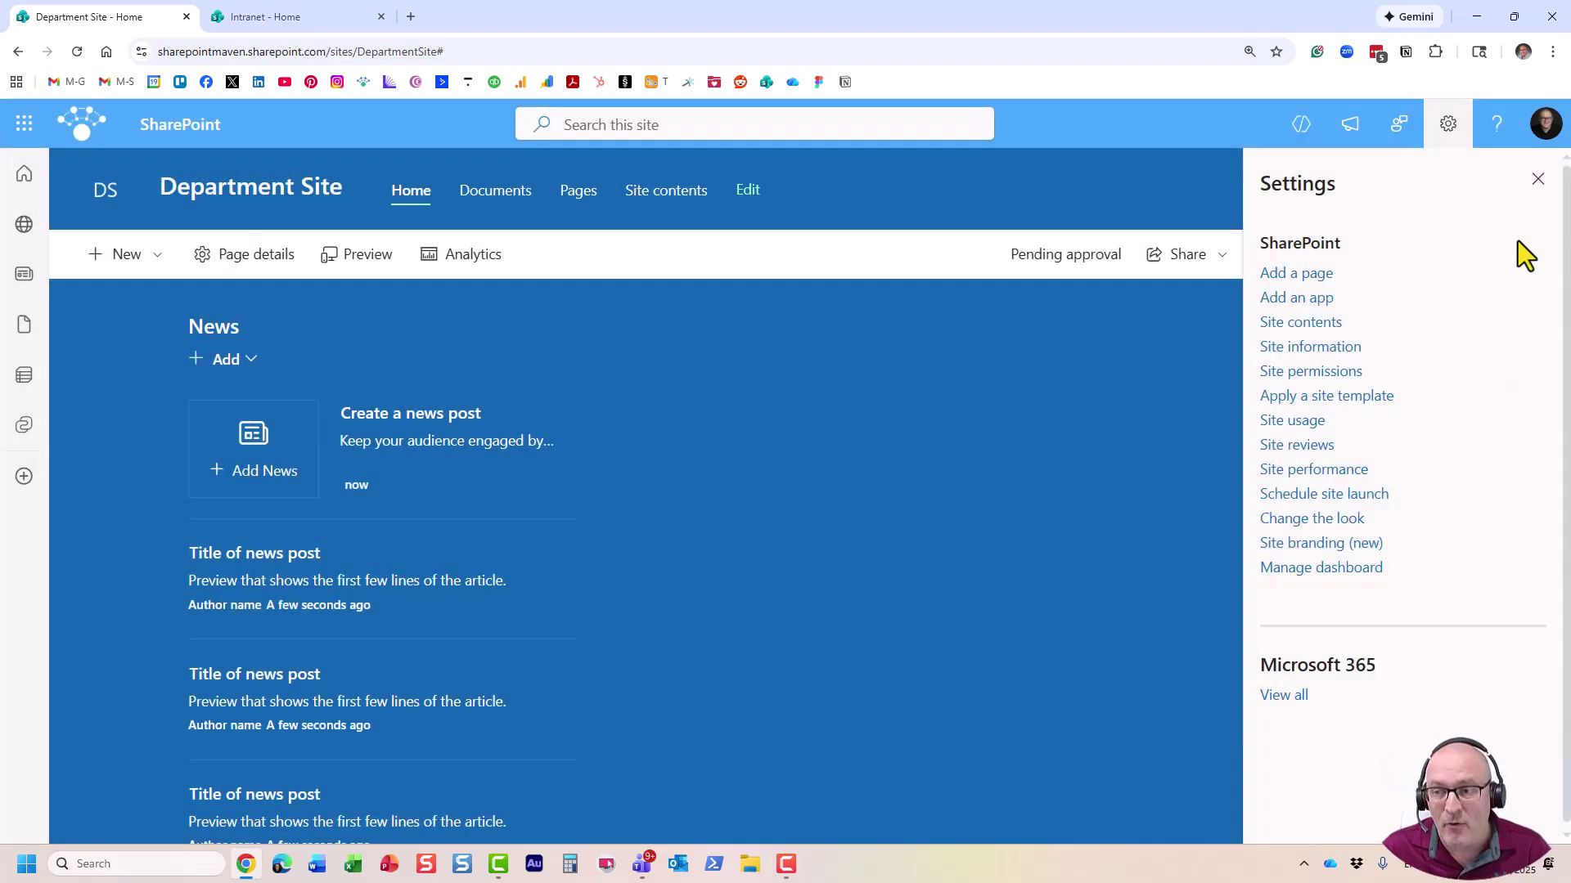
pyautogui.click(1537, 176)
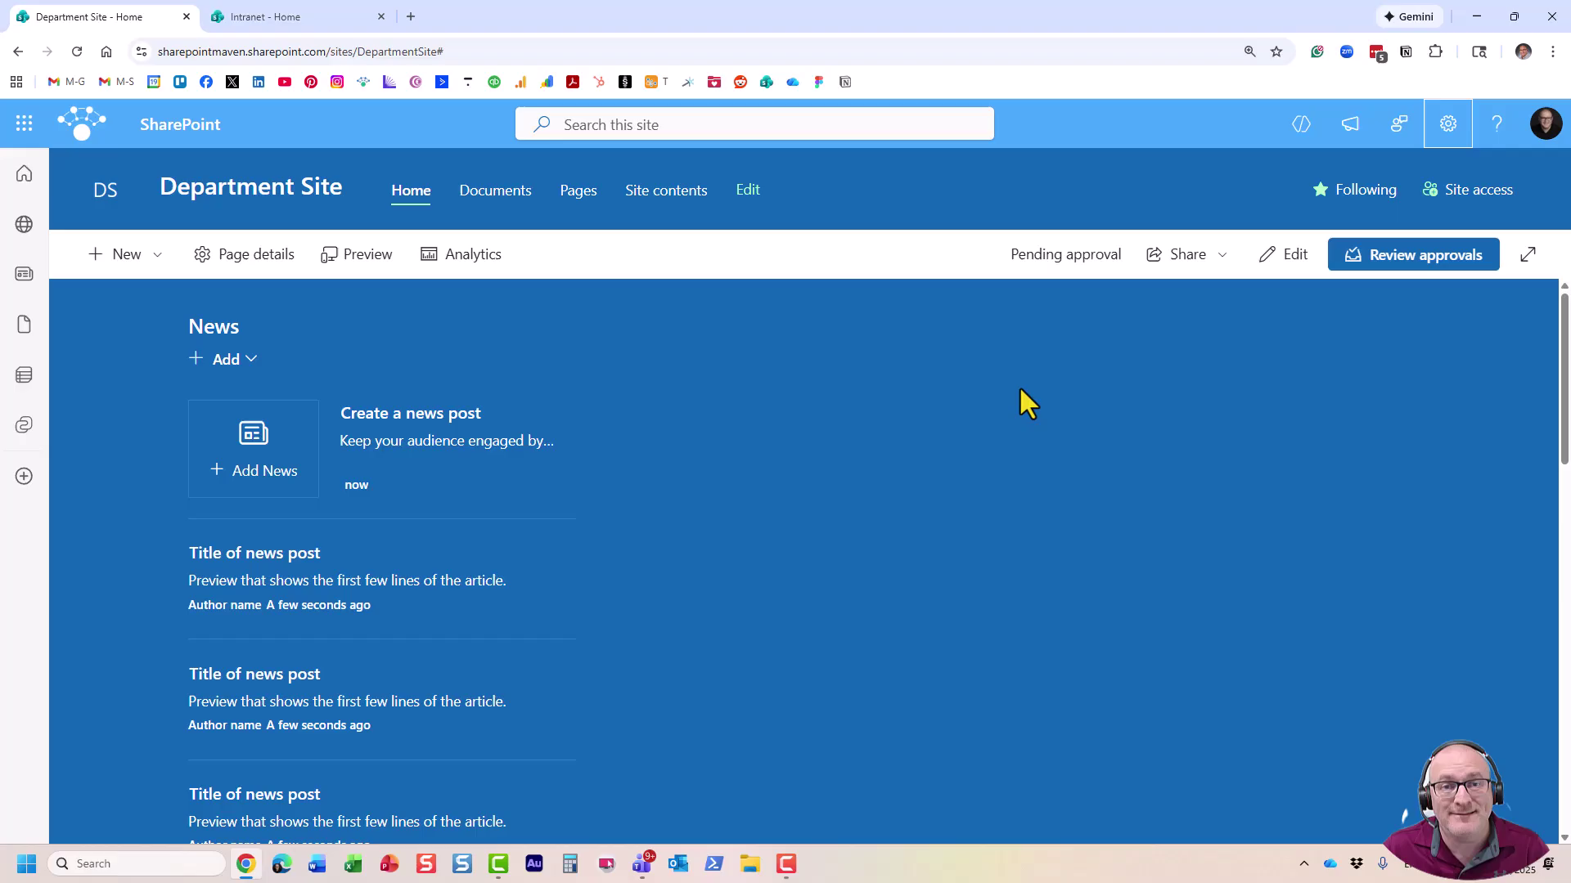
# Turn on 'Require approval for associated sites to join' in the Intranet hub site settings
pyautogui.click(221, 18)
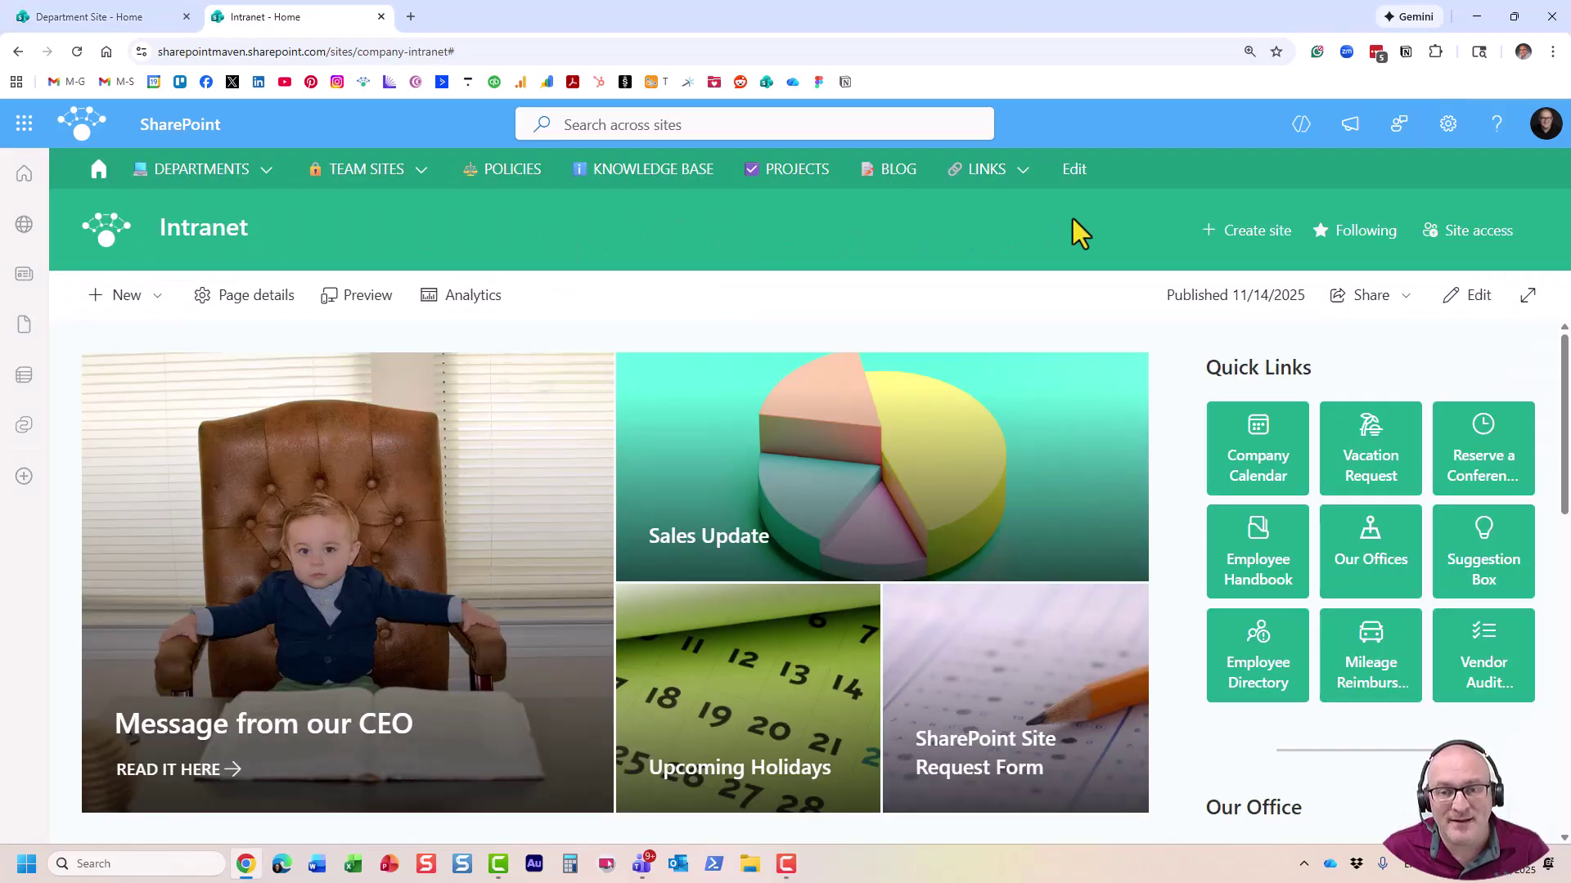
pyautogui.click(1445, 139)
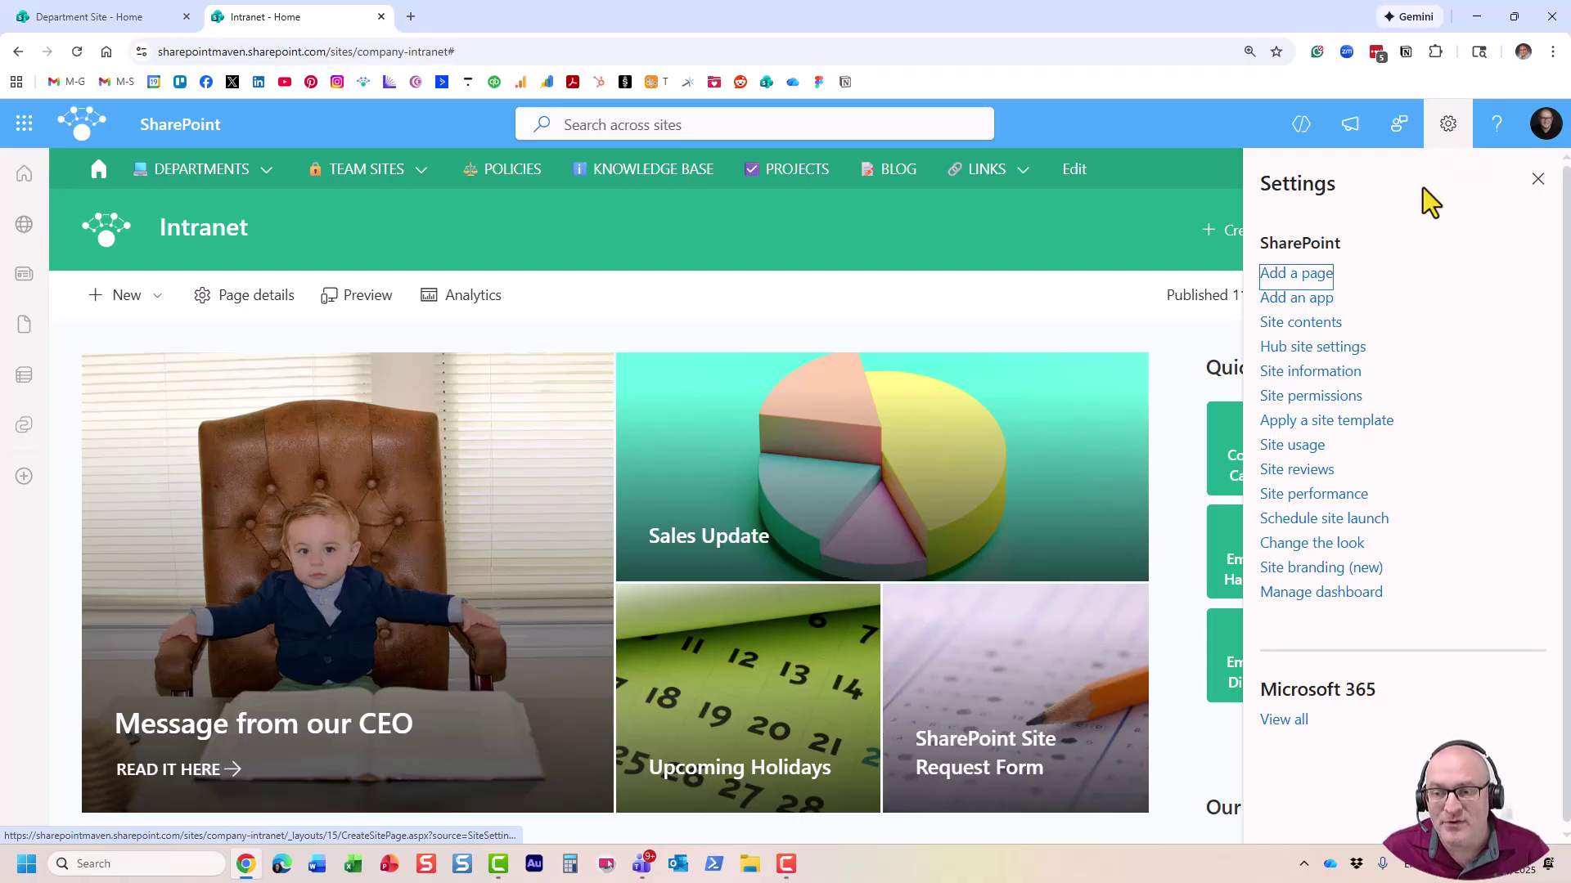
pyautogui.click(1346, 348)
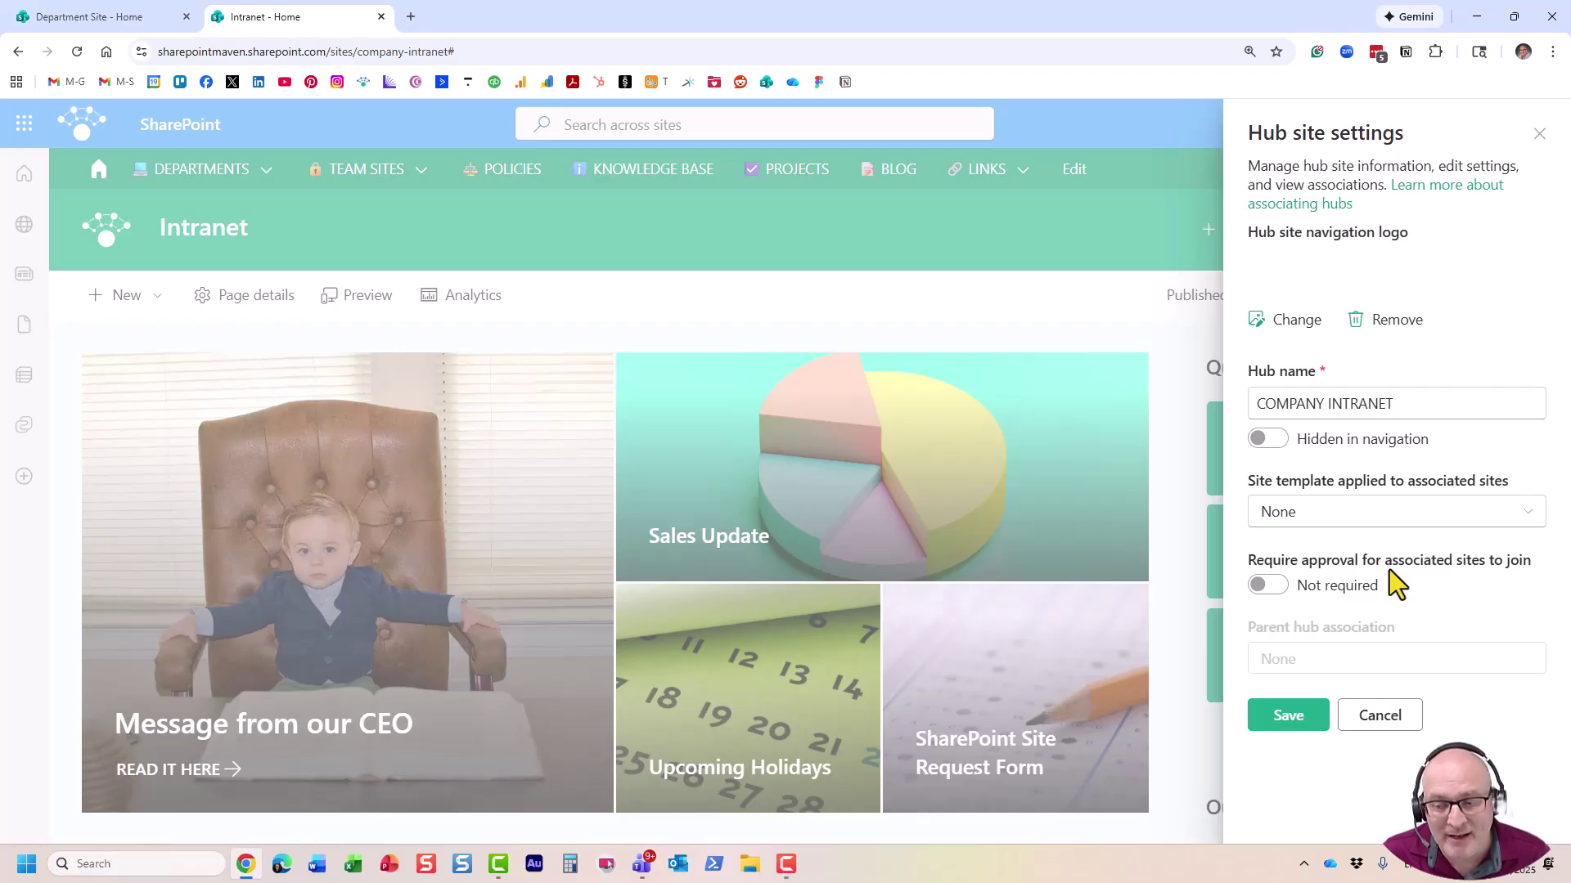
pyautogui.click(1278, 585)
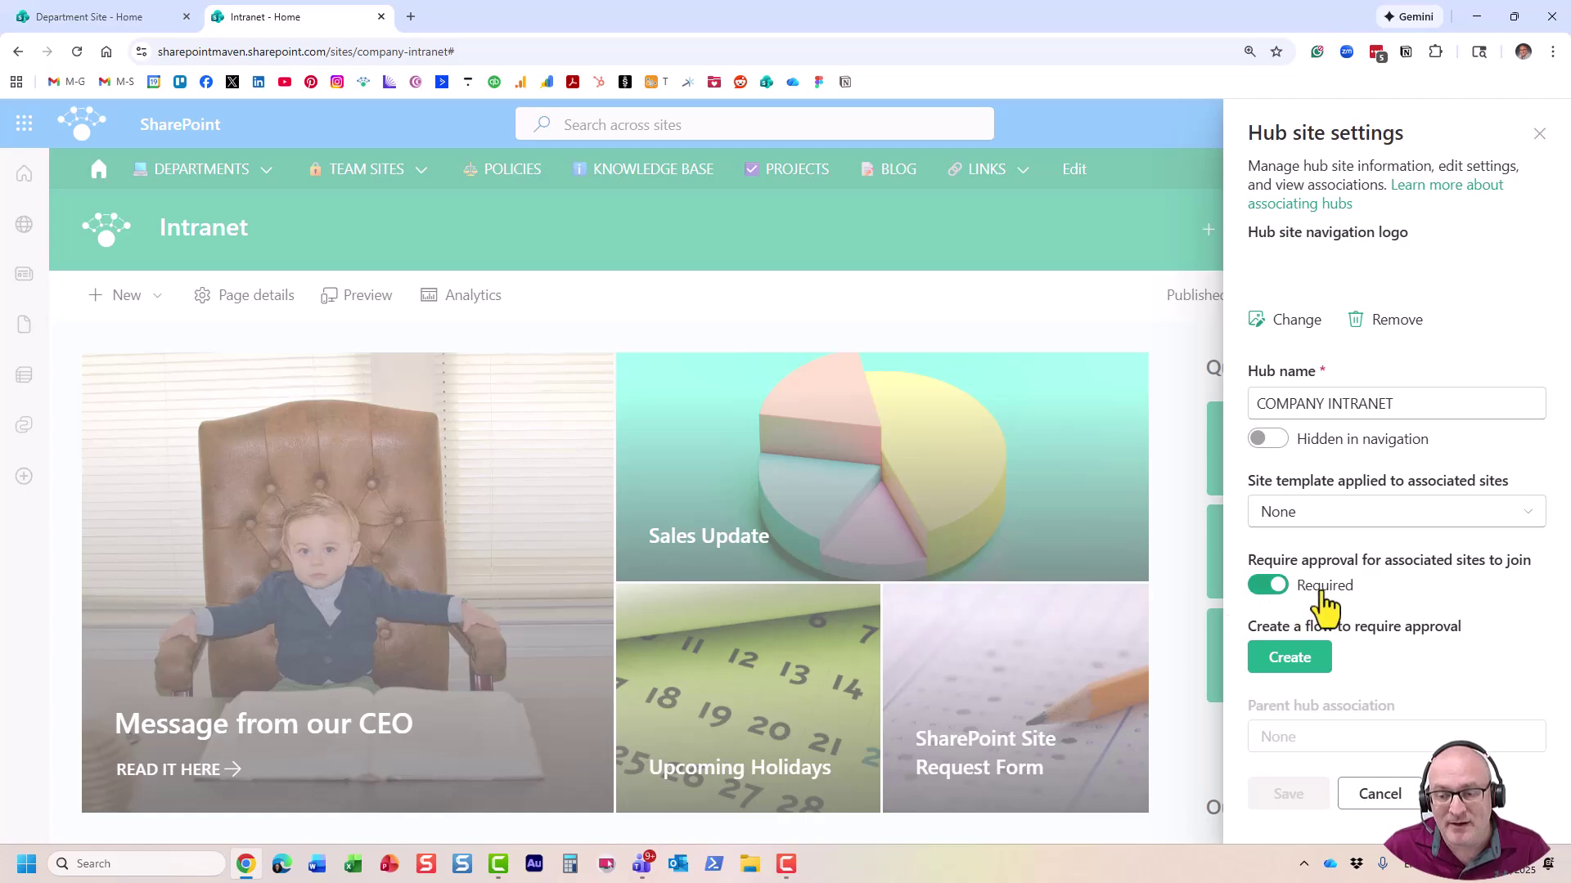
# Start the hub-join approval flow and sign in a new Office 365 Users connection
pyautogui.click(1309, 667)
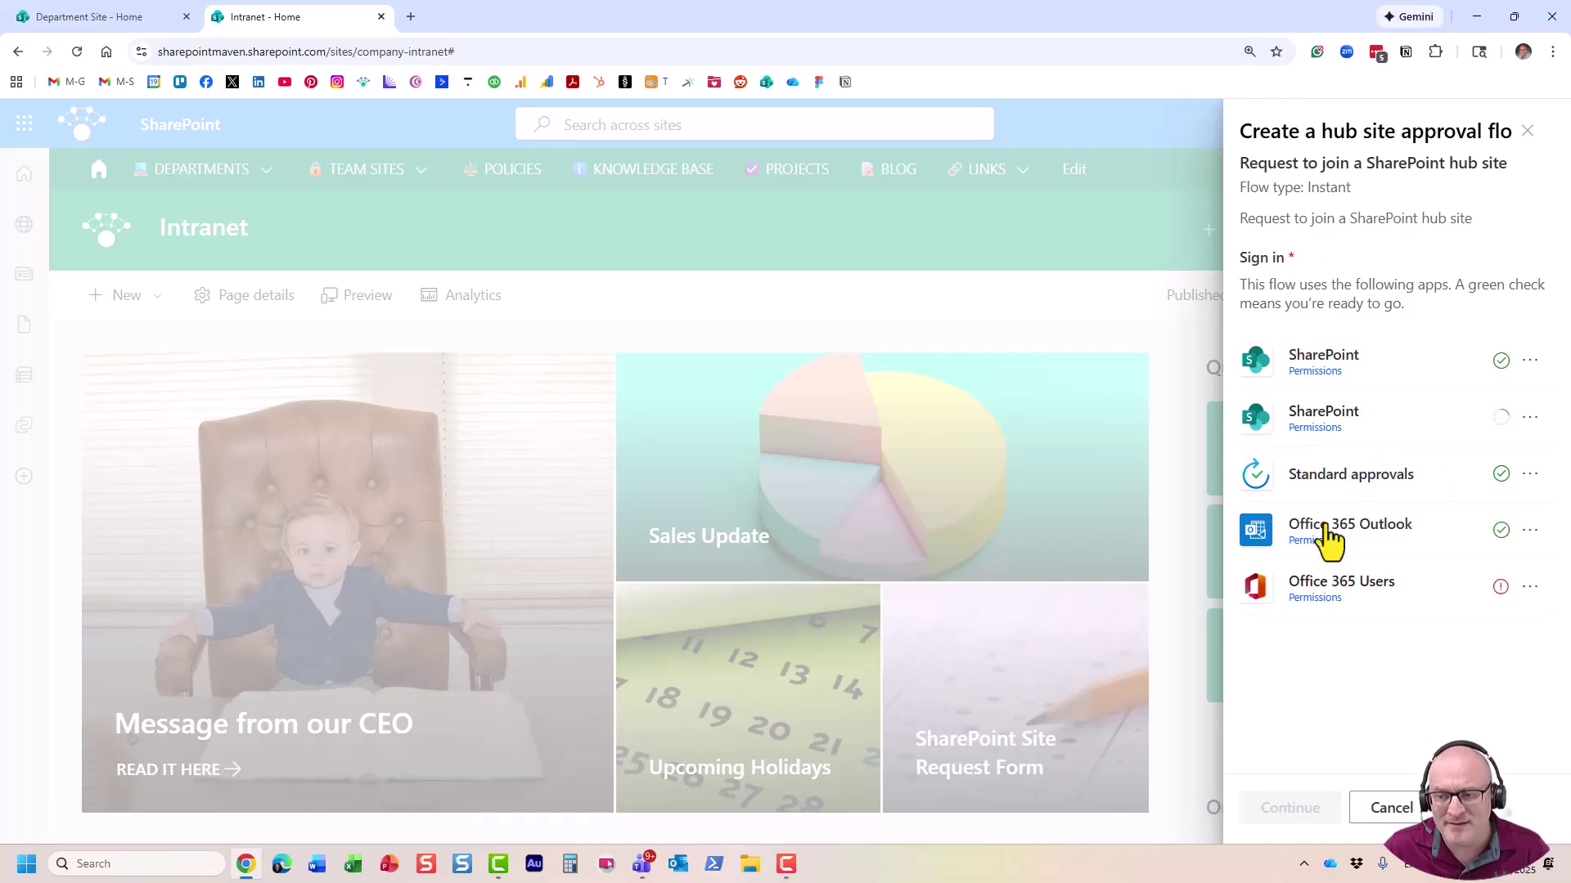
pyautogui.click(1530, 587)
pyautogui.click(1394, 661)
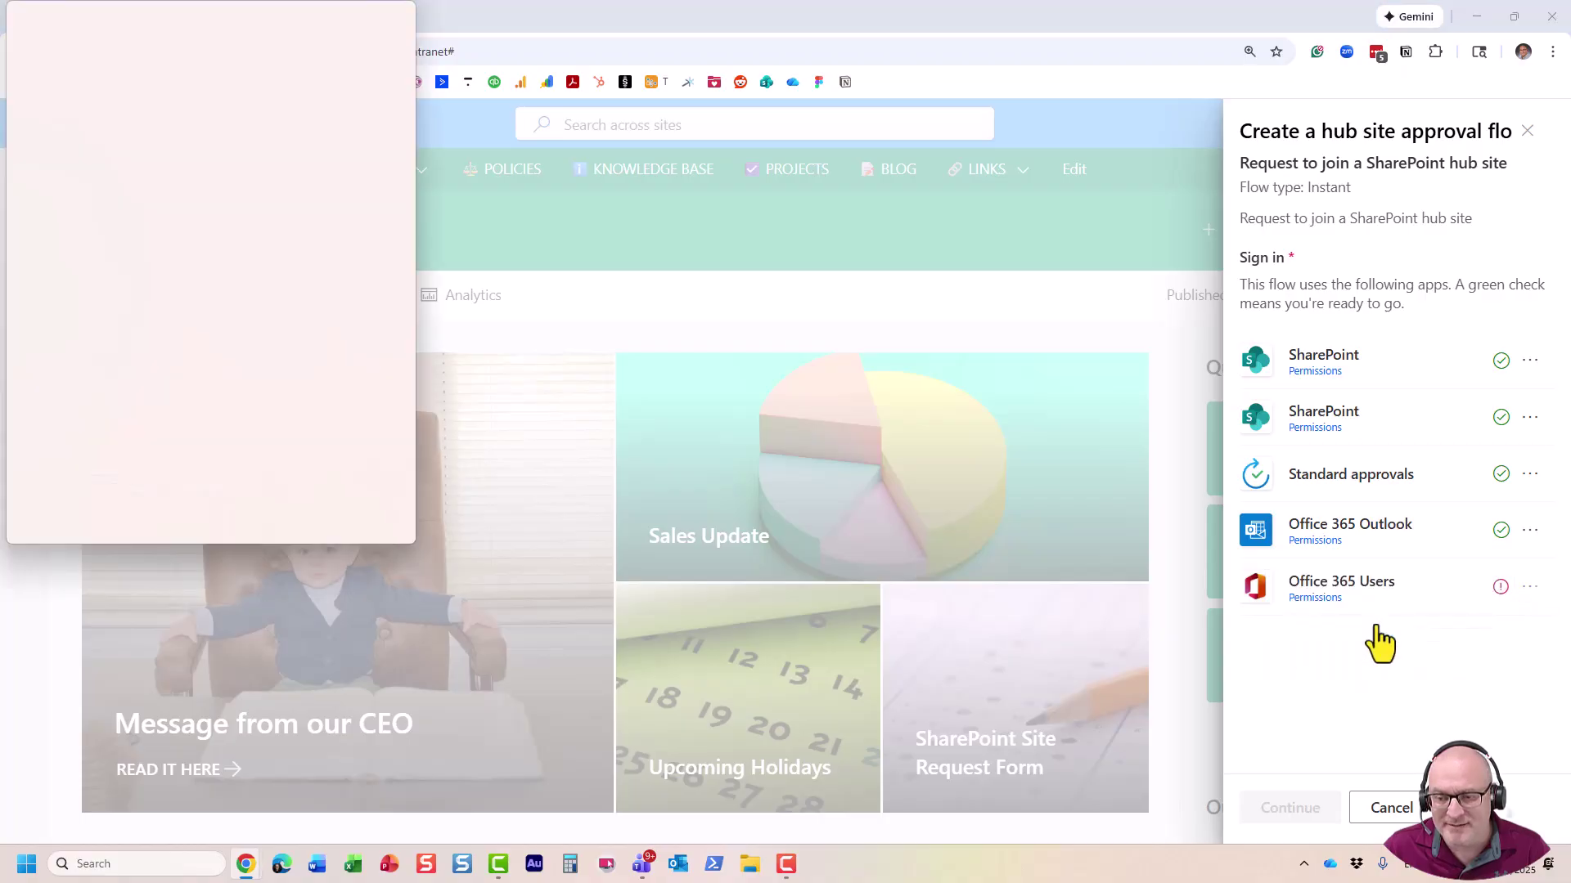
pyautogui.click(94, 447)
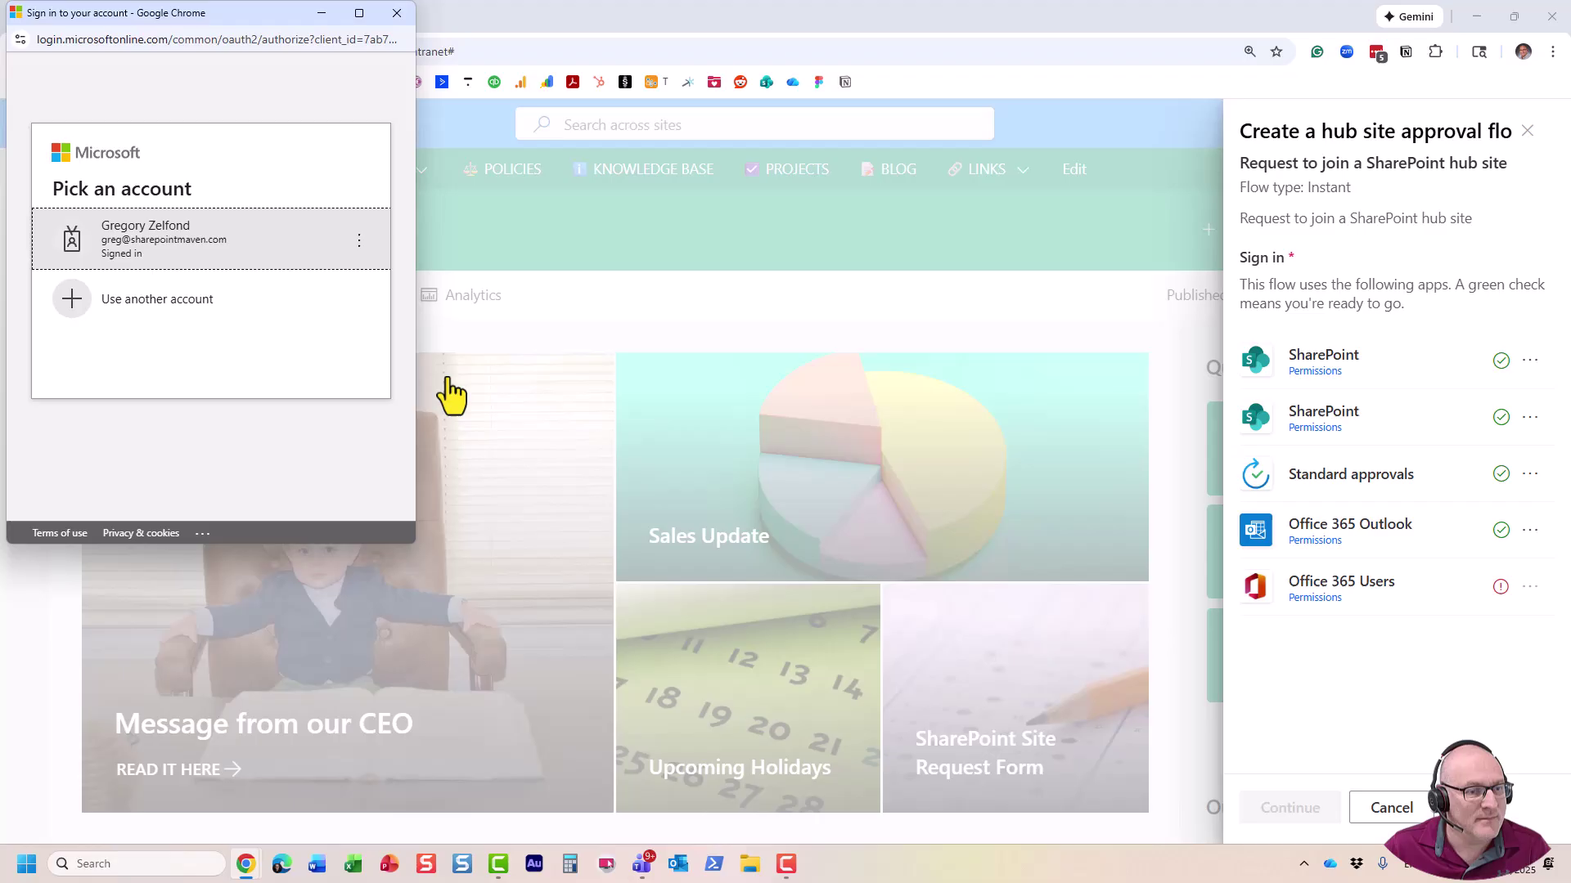
pyautogui.click(228, 256)
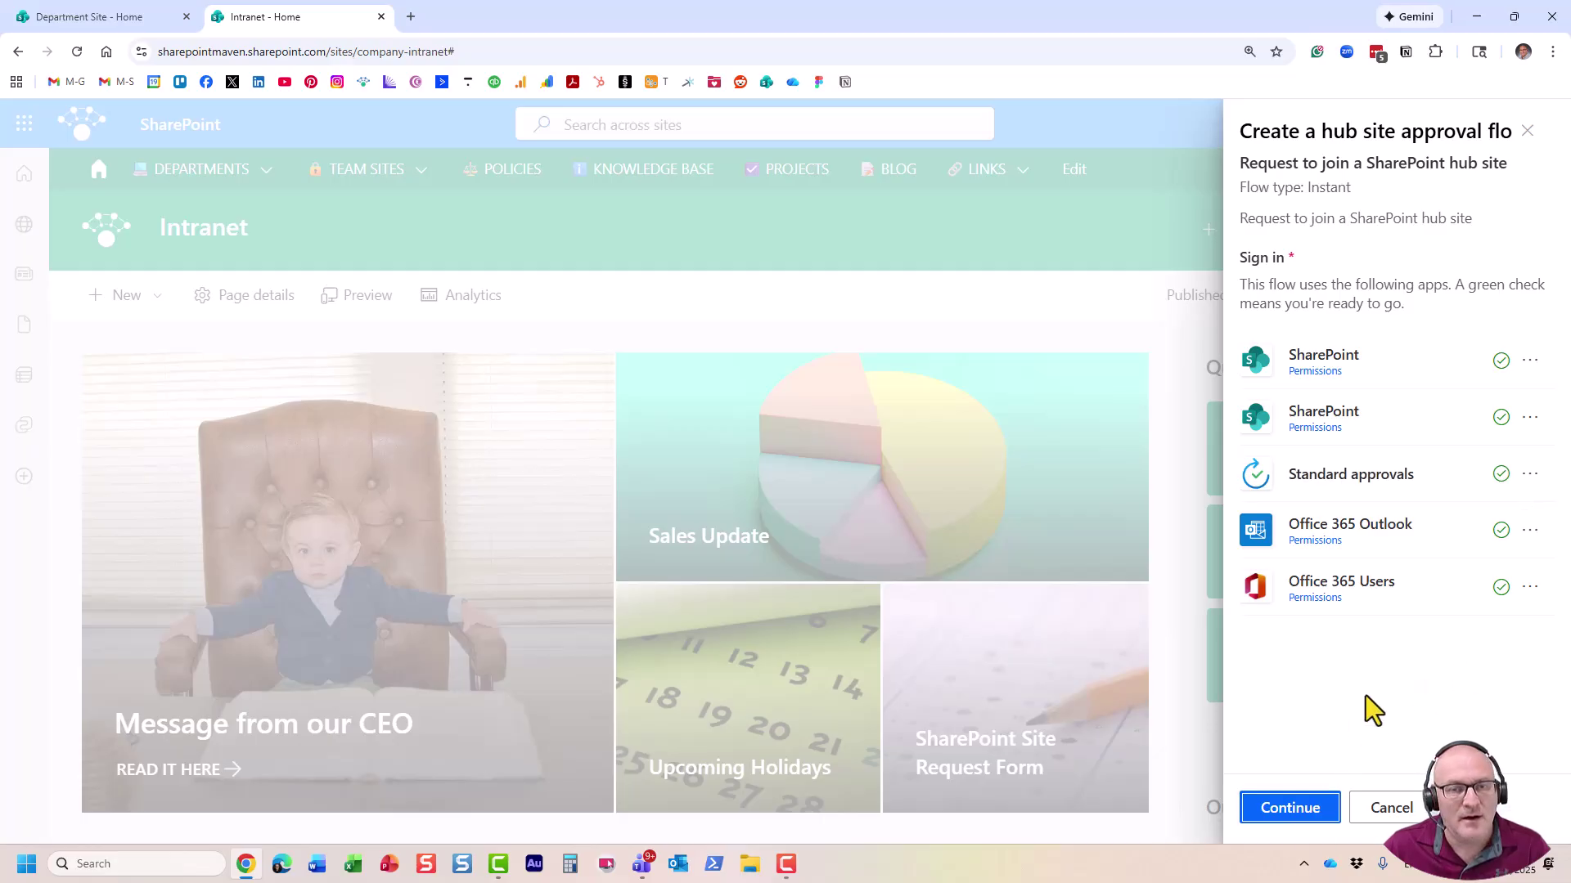
pyautogui.click(1310, 810)
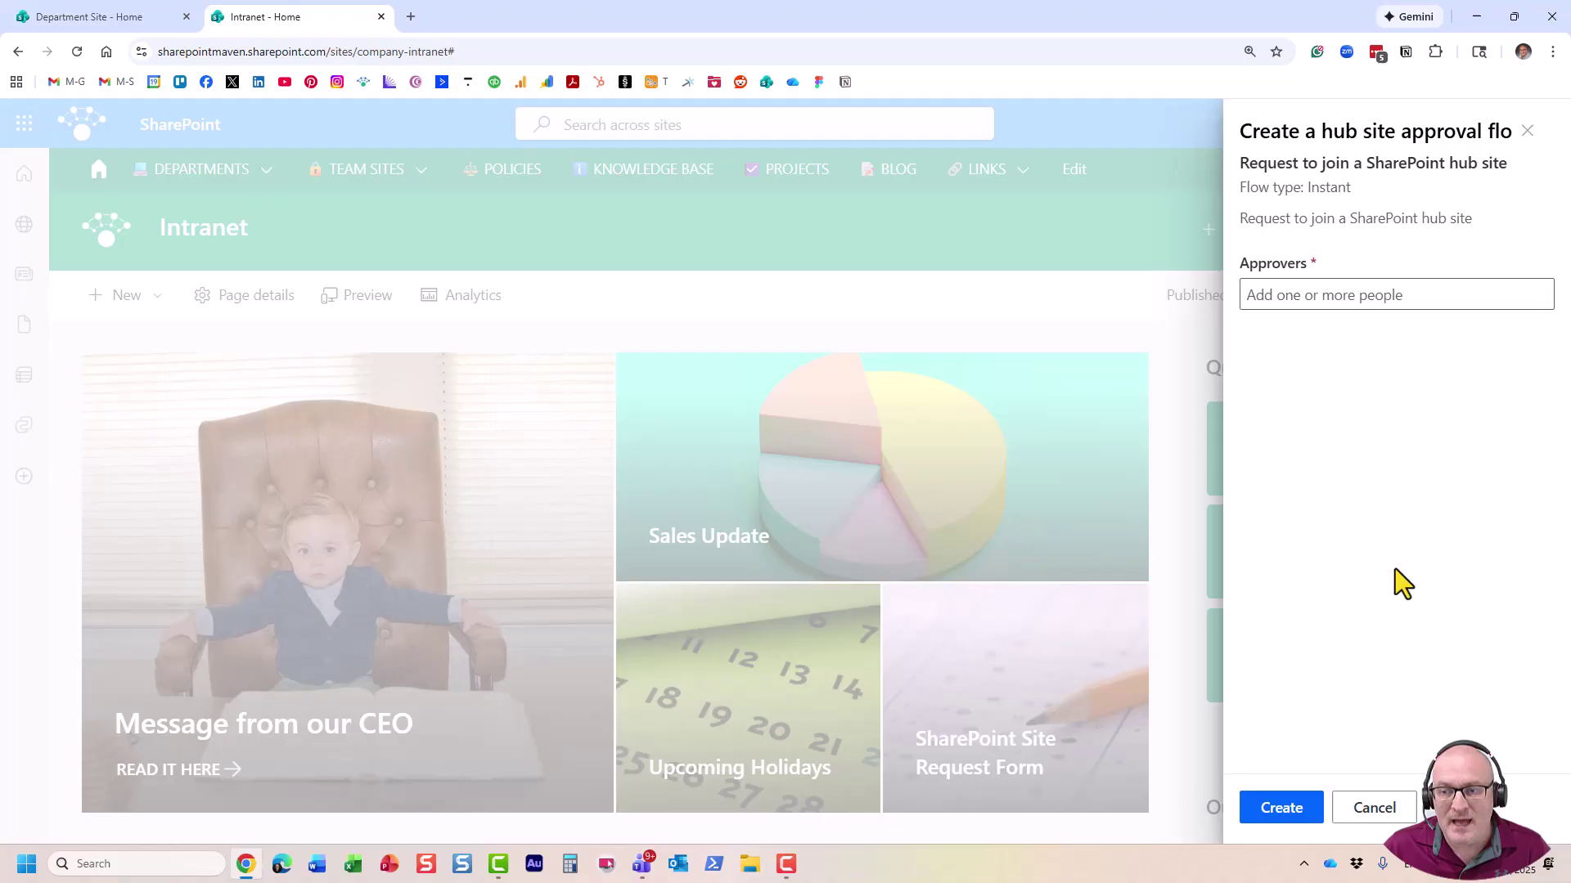
# Add one colleague as approver, create the flow, and save the Intranet hub settings
pyautogui.click(1291, 298)
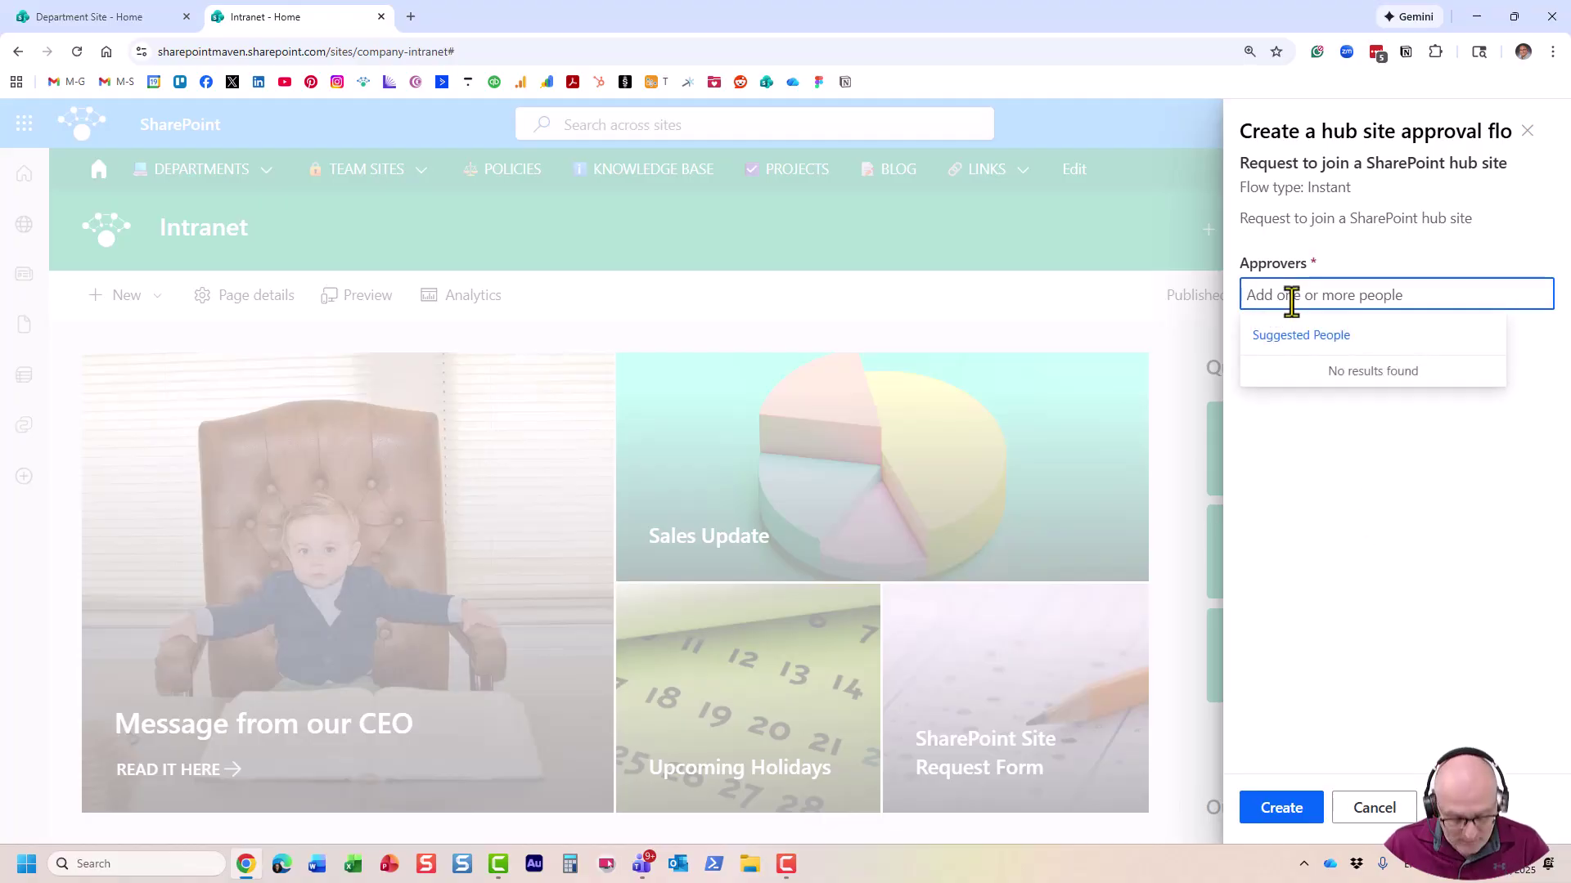
pyautogui.write('greg')
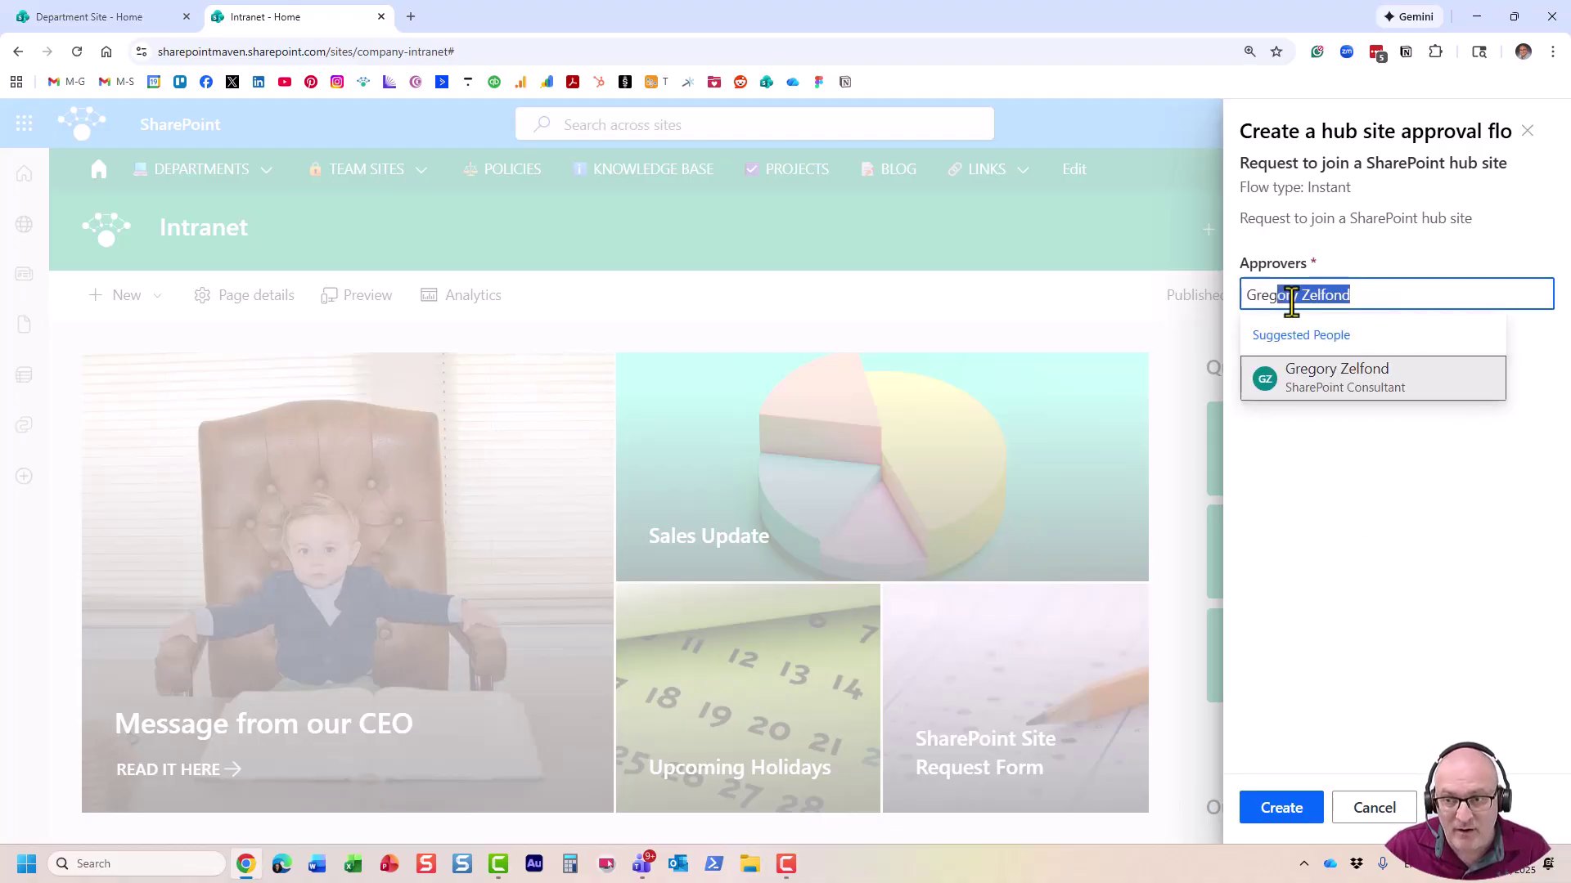
pyautogui.click(1383, 391)
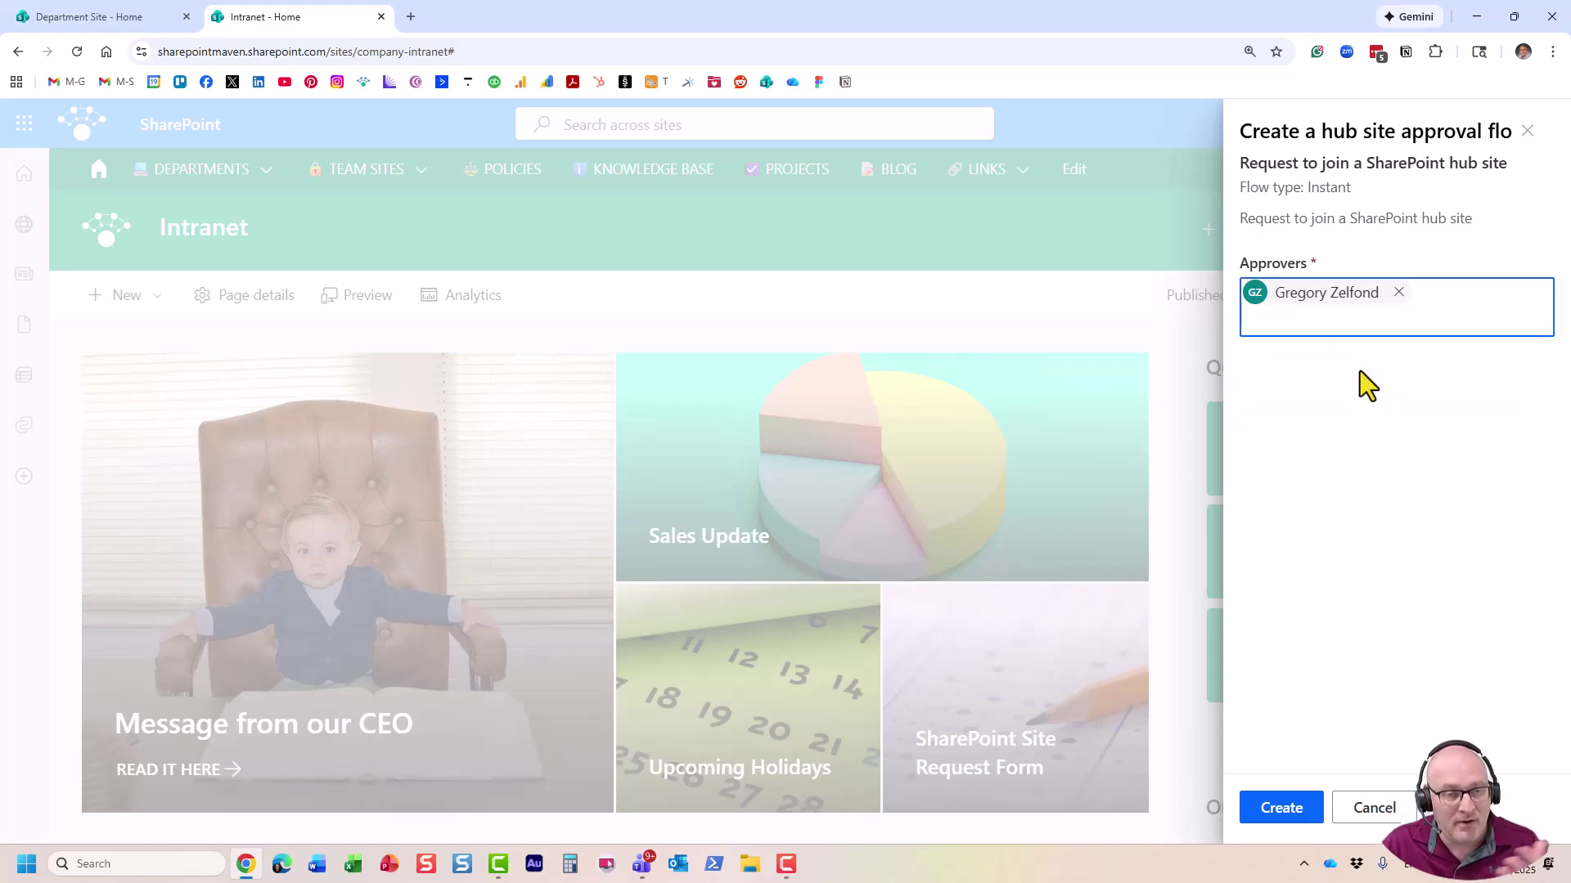
pyautogui.click(1270, 810)
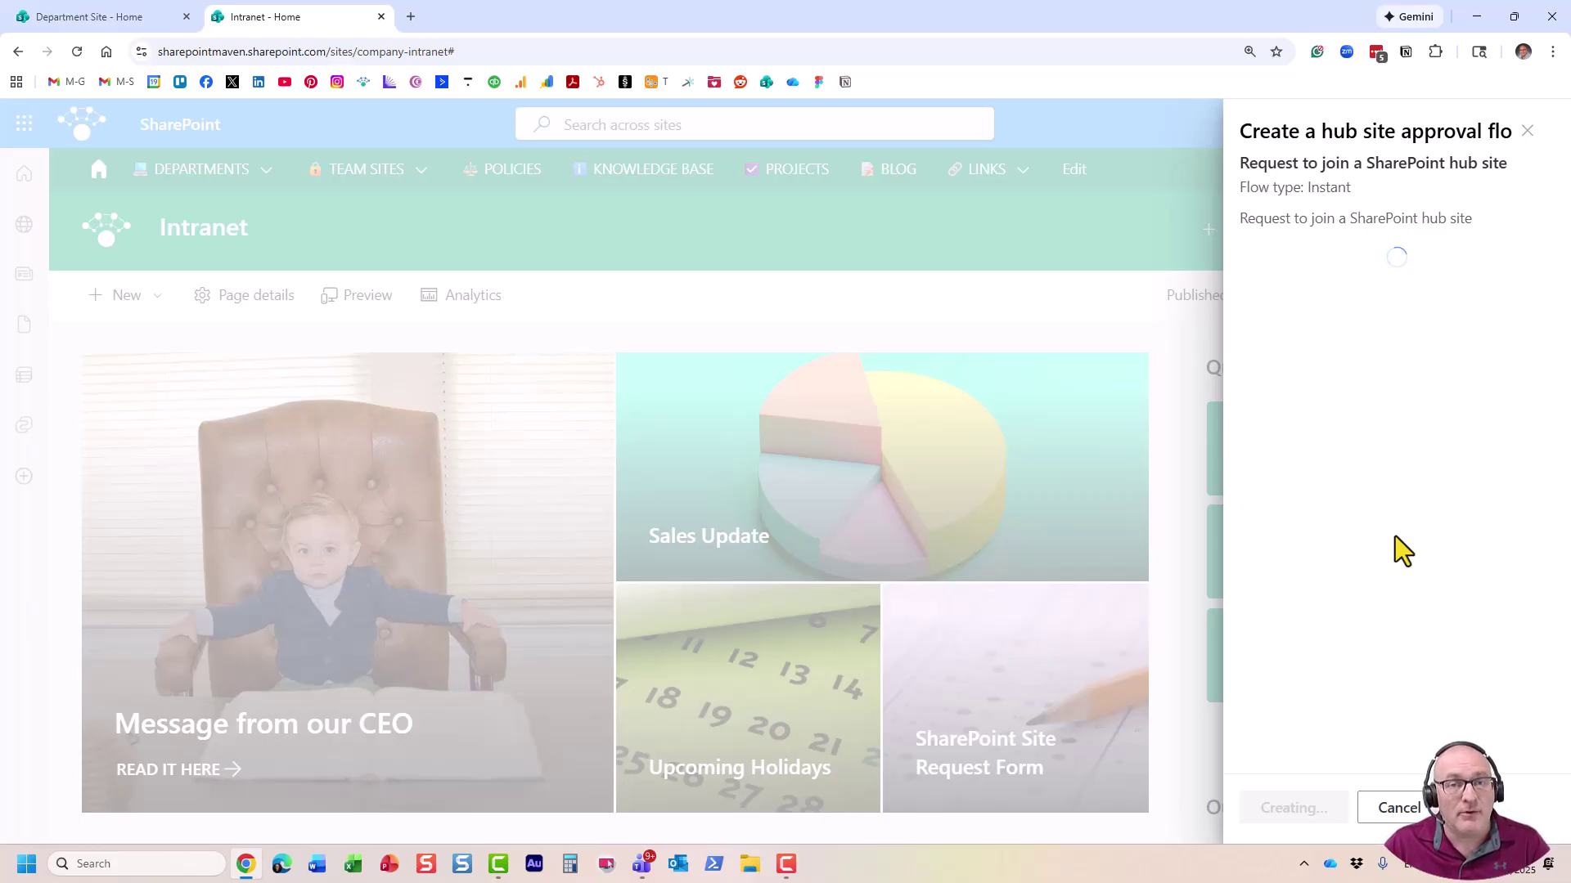
pyautogui.click(1308, 805)
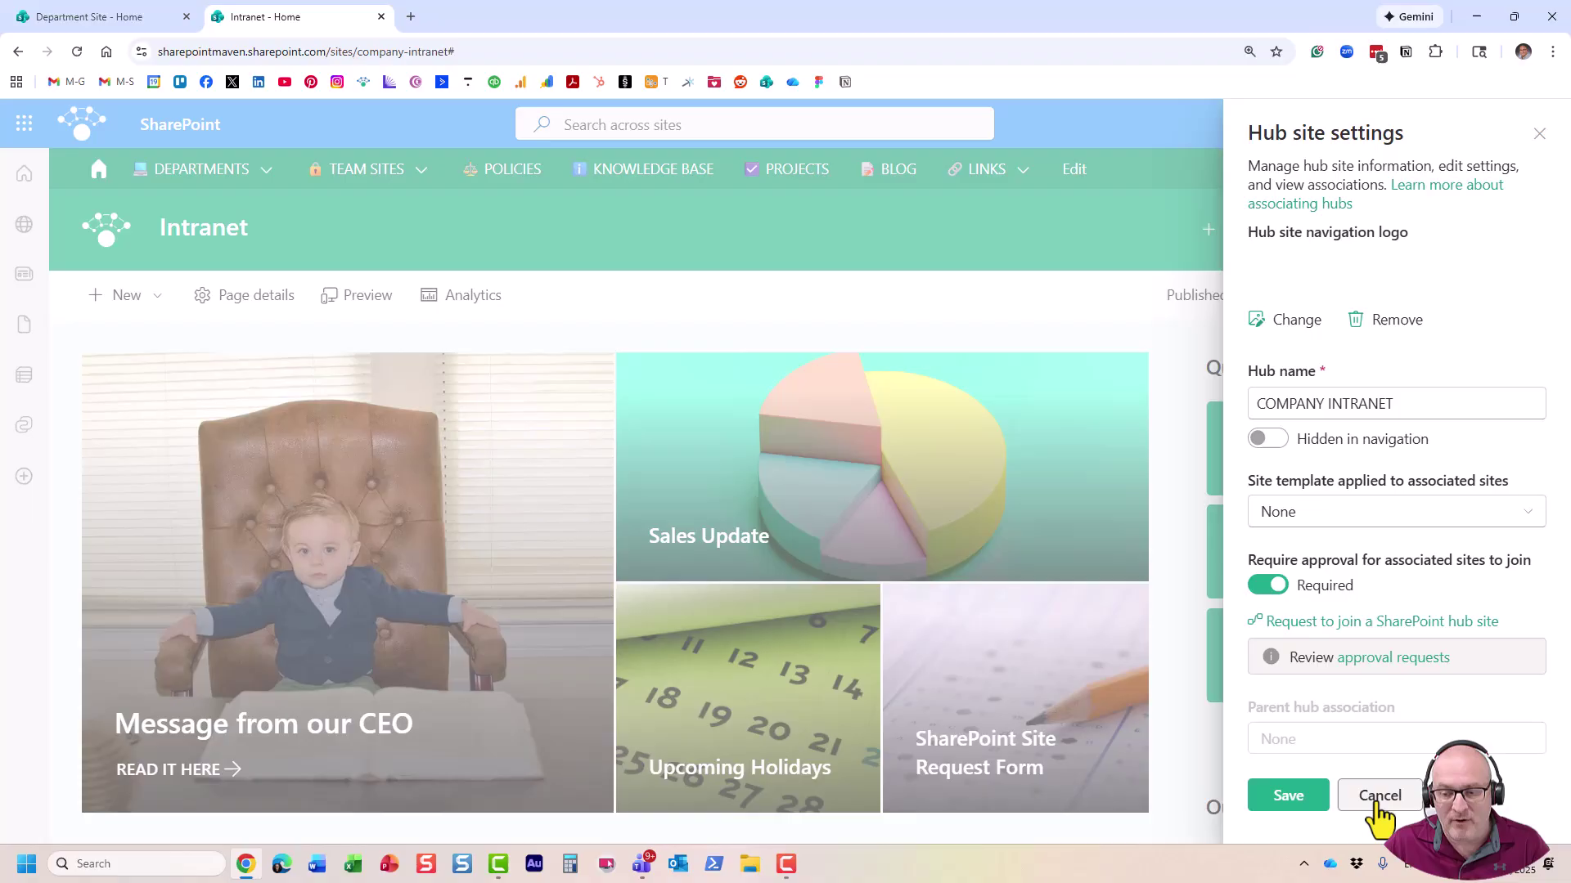
pyautogui.click(1301, 800)
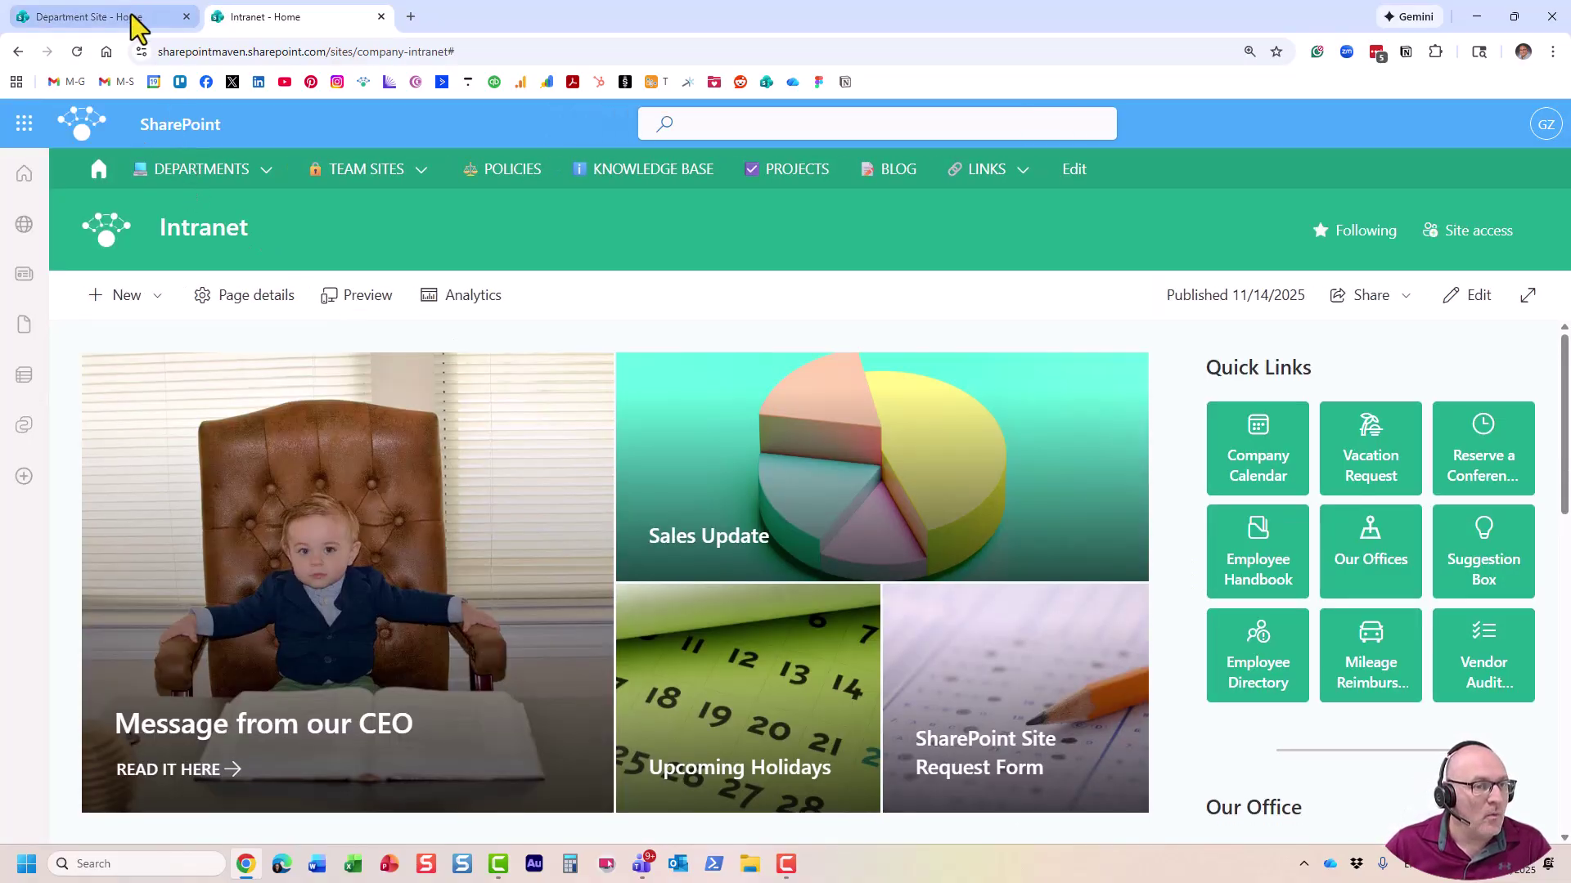
# Set the Department Site's hub to COMPANY INTRANET in Site information and save
pyautogui.click(127, 17)
pyautogui.click(76, 51)
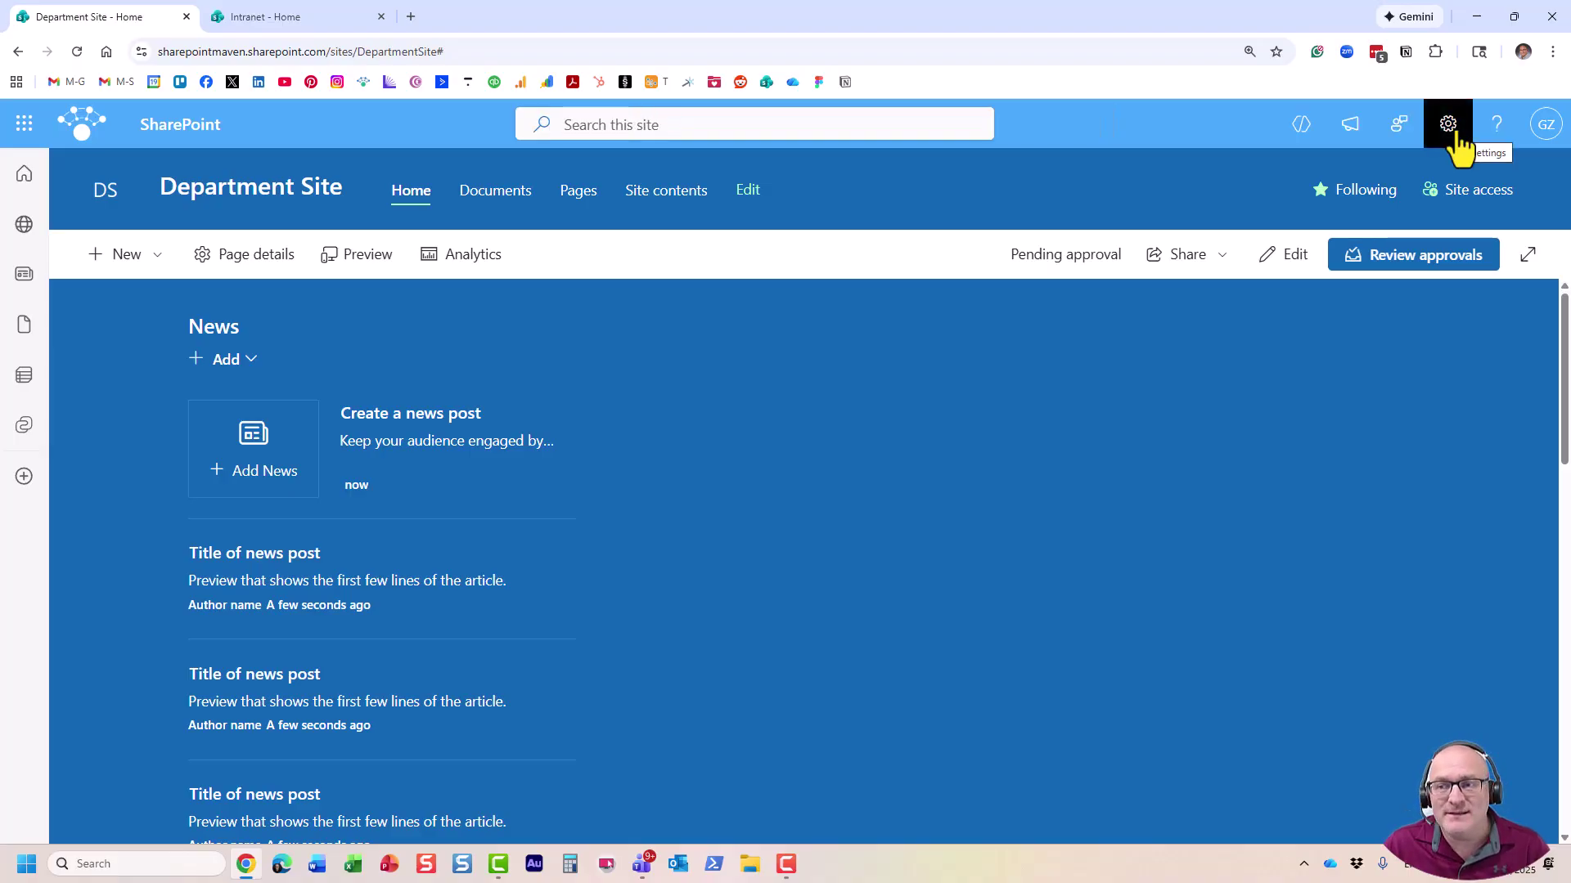
pyautogui.click(1455, 129)
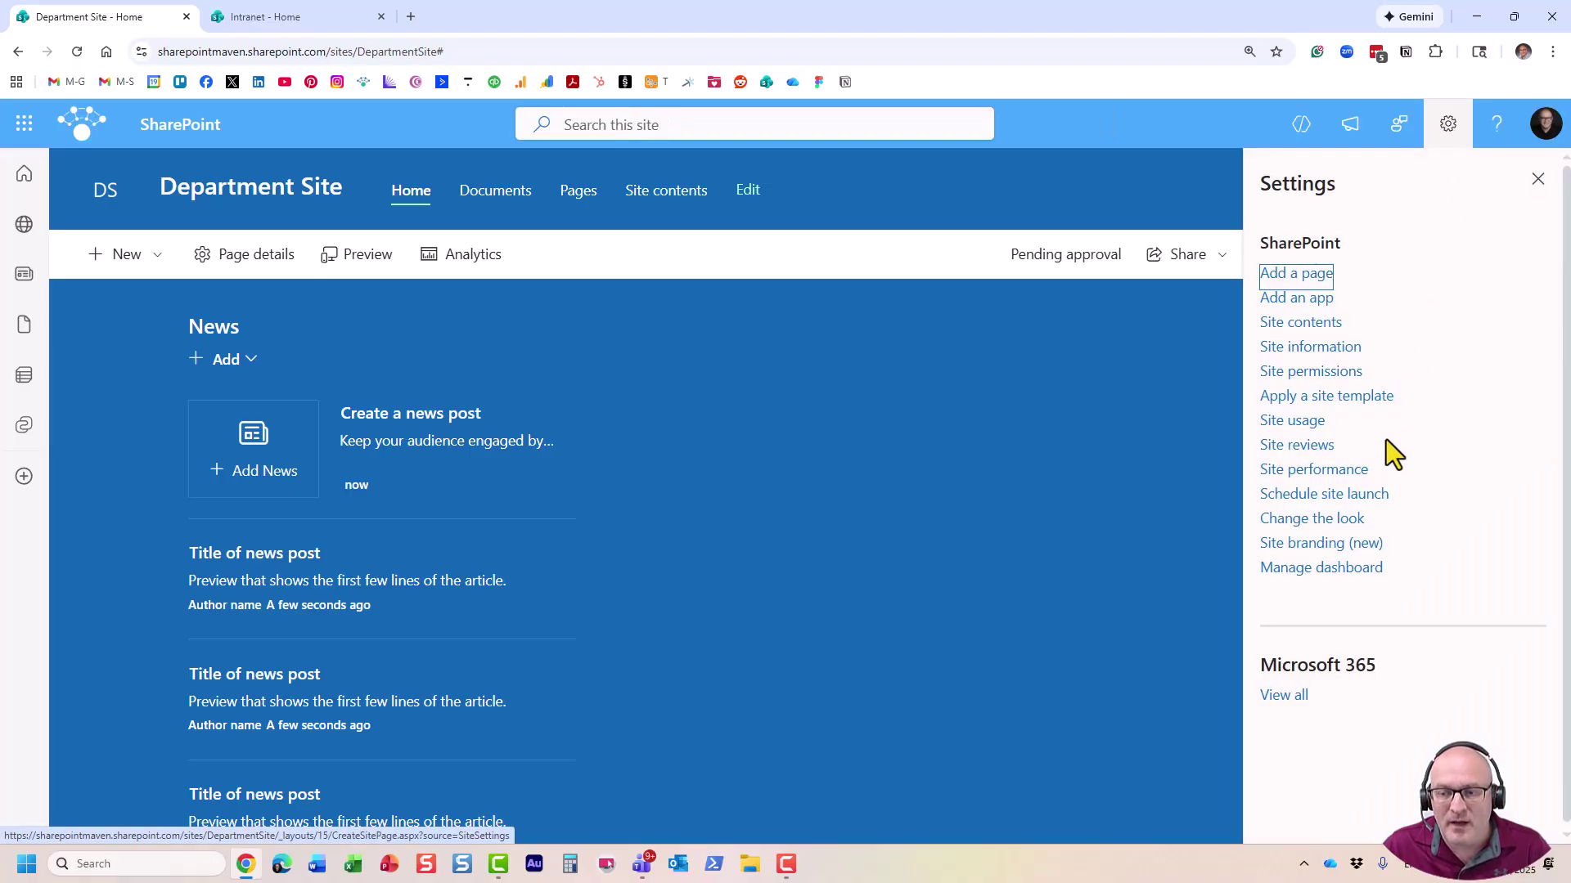
pyautogui.click(1330, 375)
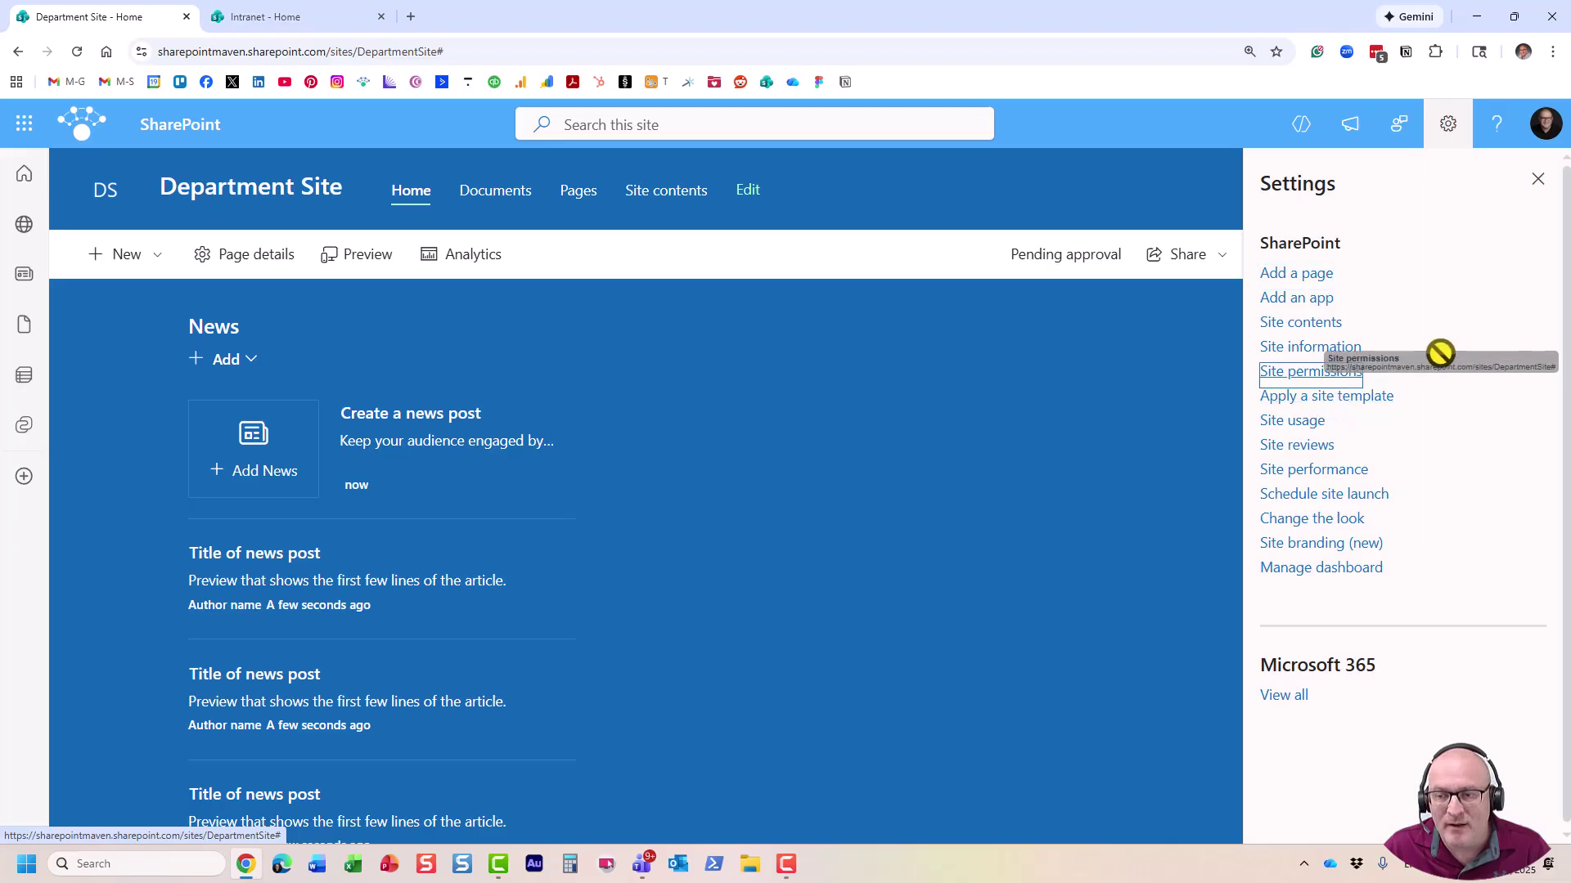
pyautogui.click(1345, 349)
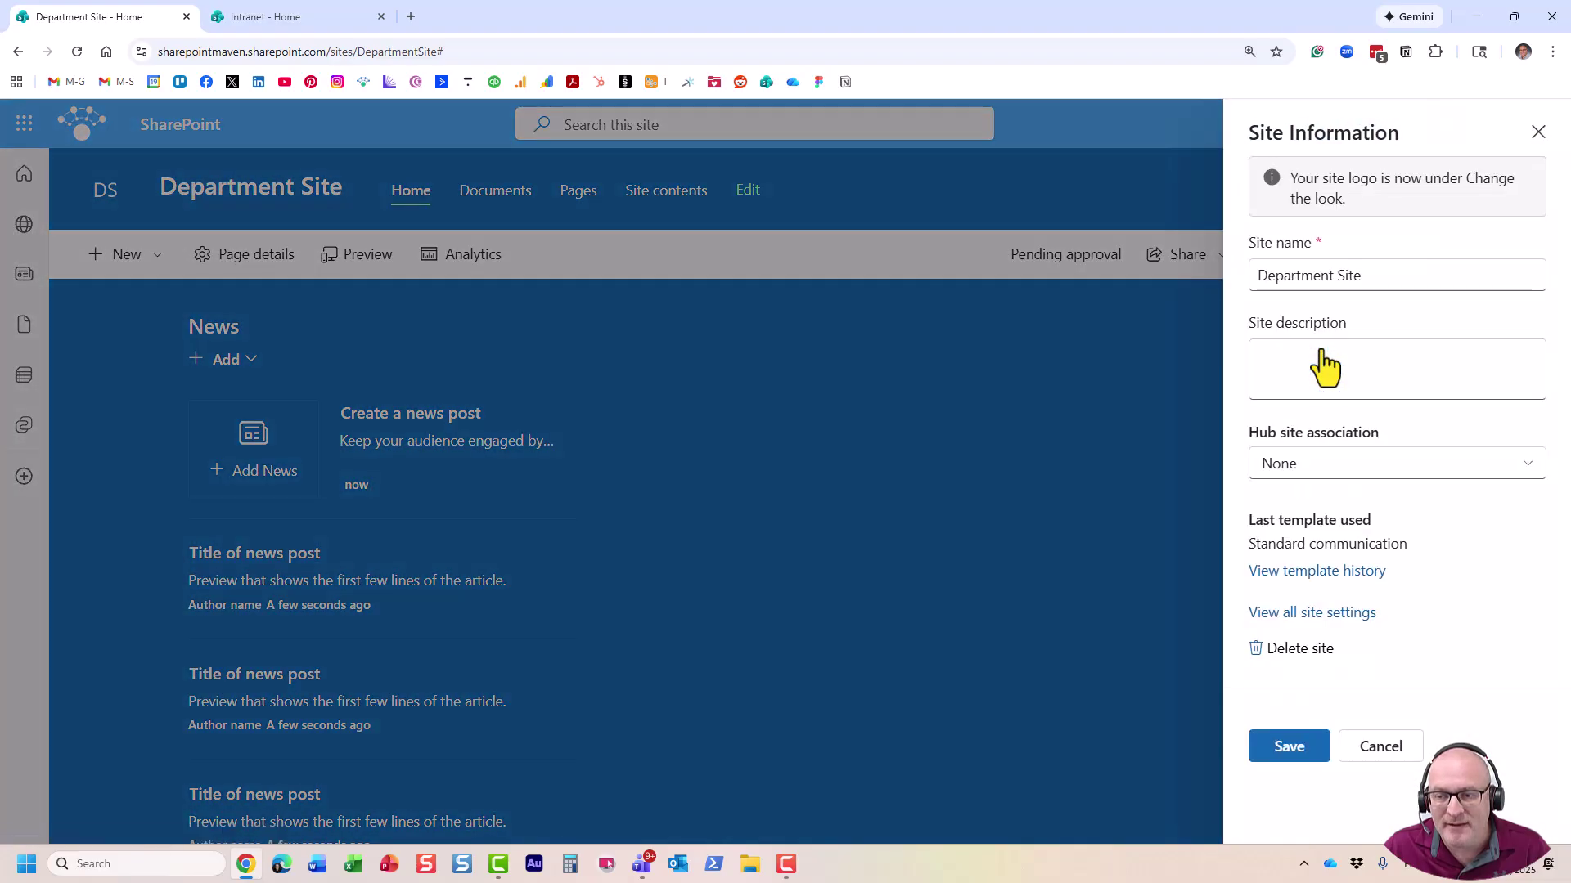
pyautogui.click(1327, 465)
pyautogui.click(1372, 538)
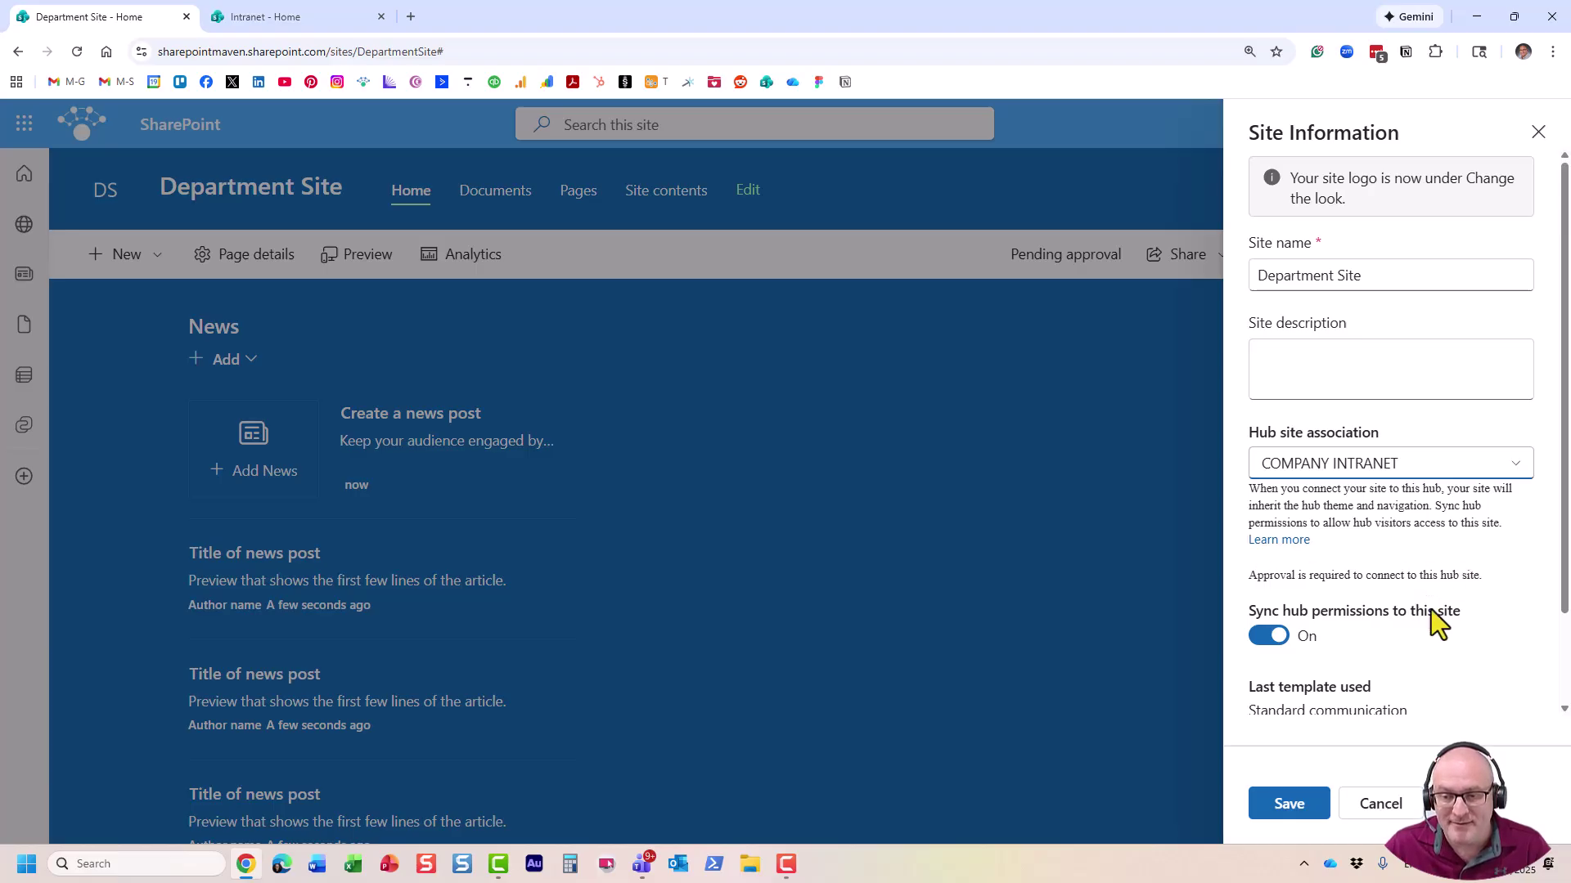
pyautogui.scroll(-1, 1425, 630)
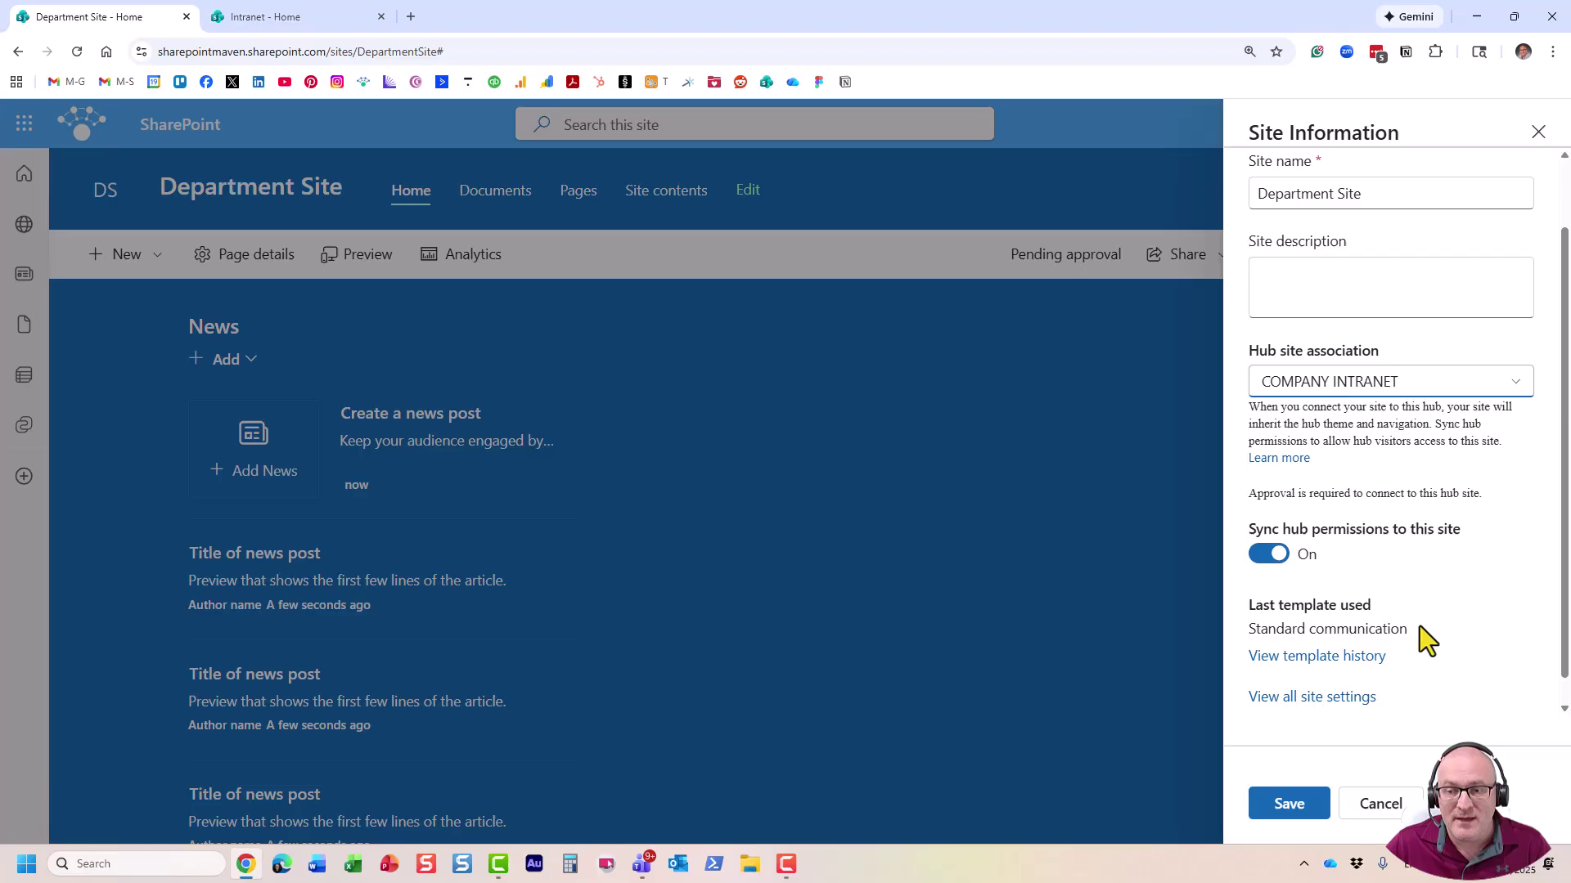
pyautogui.click(1289, 805)
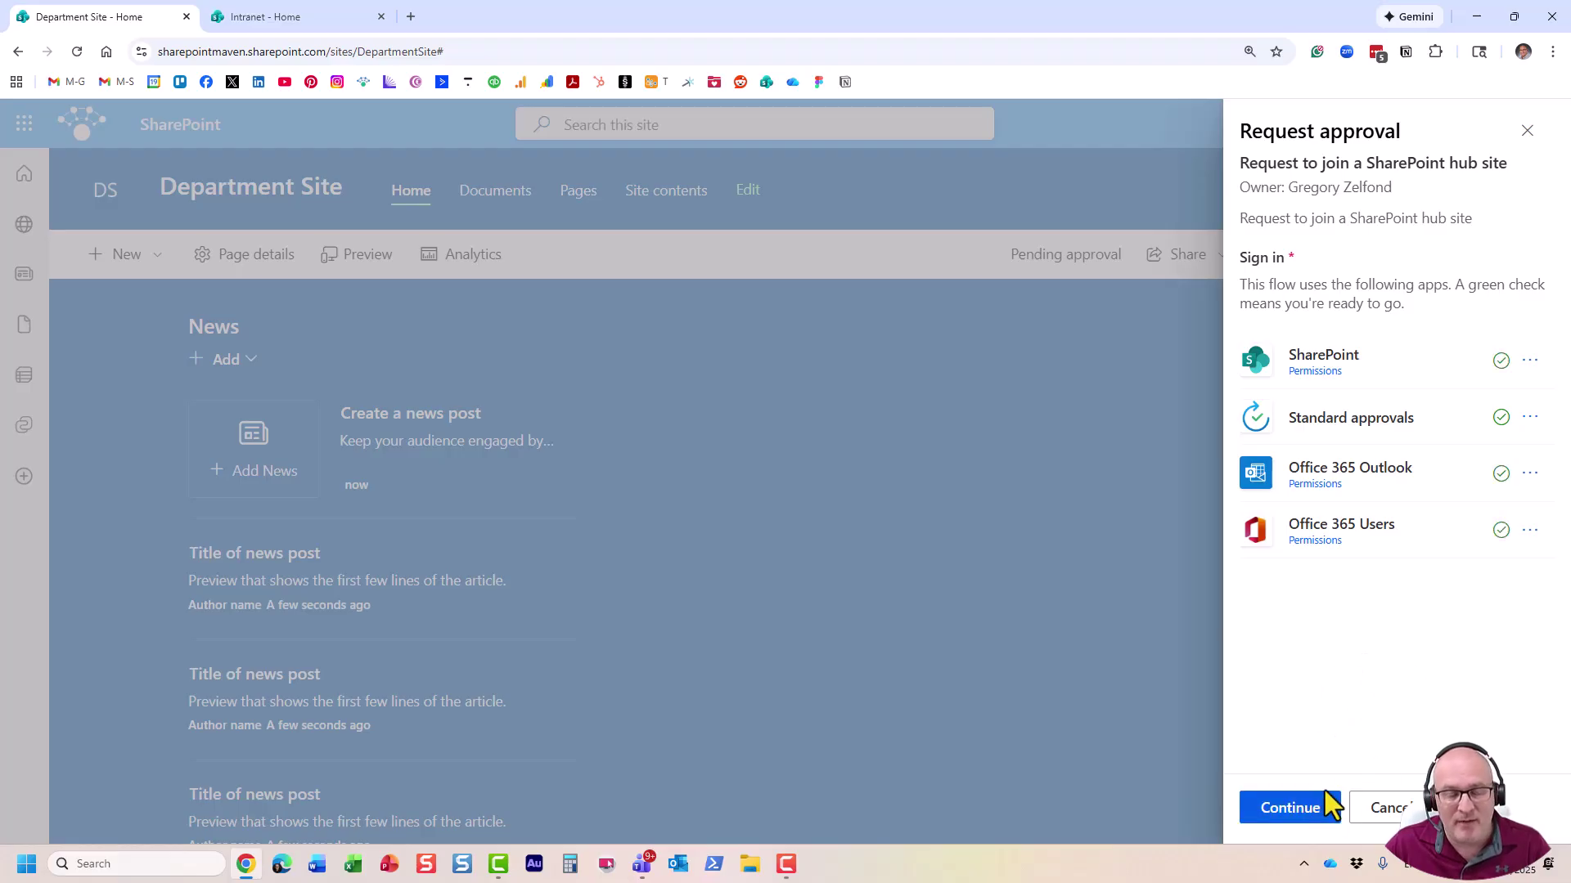
# Submit the hub join request with the message 'Please approve'
pyautogui.click(1309, 813)
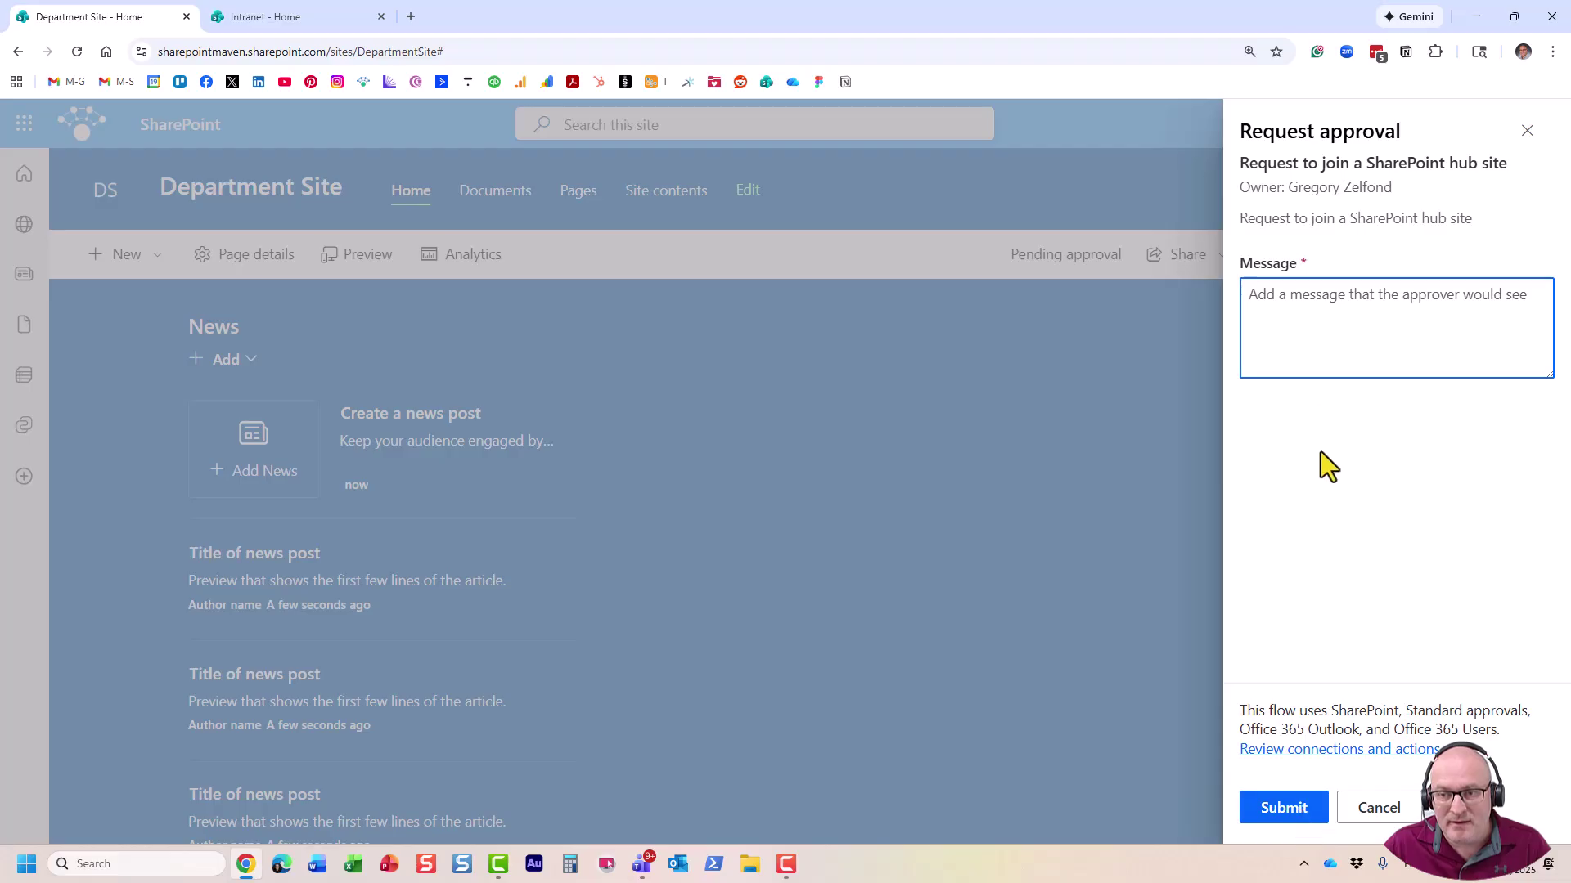
pyautogui.write('Please approve')
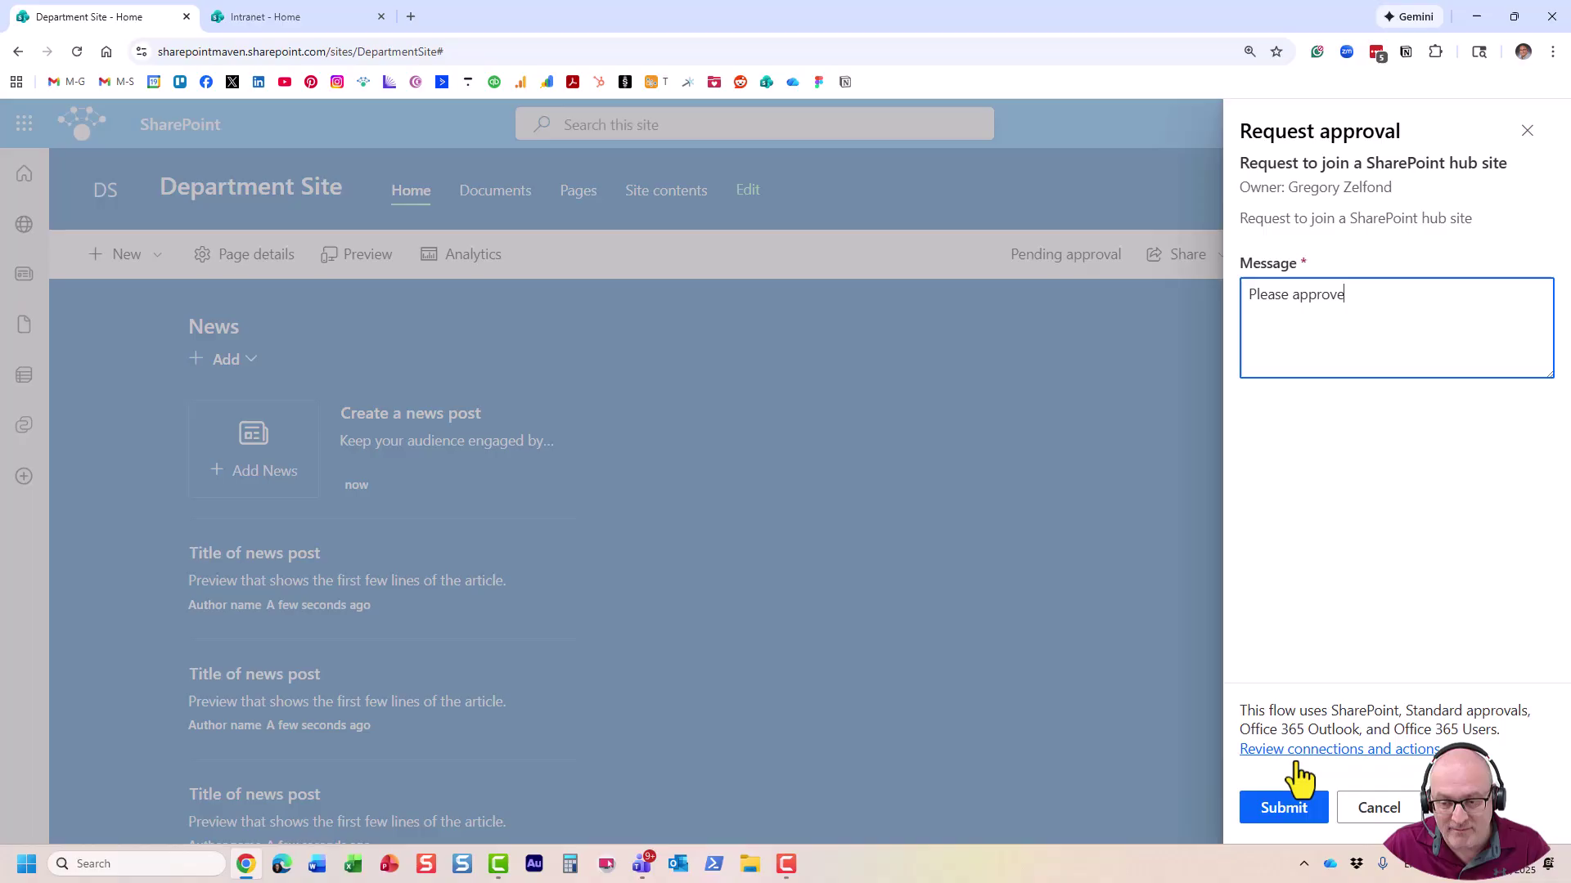
pyautogui.click(1296, 810)
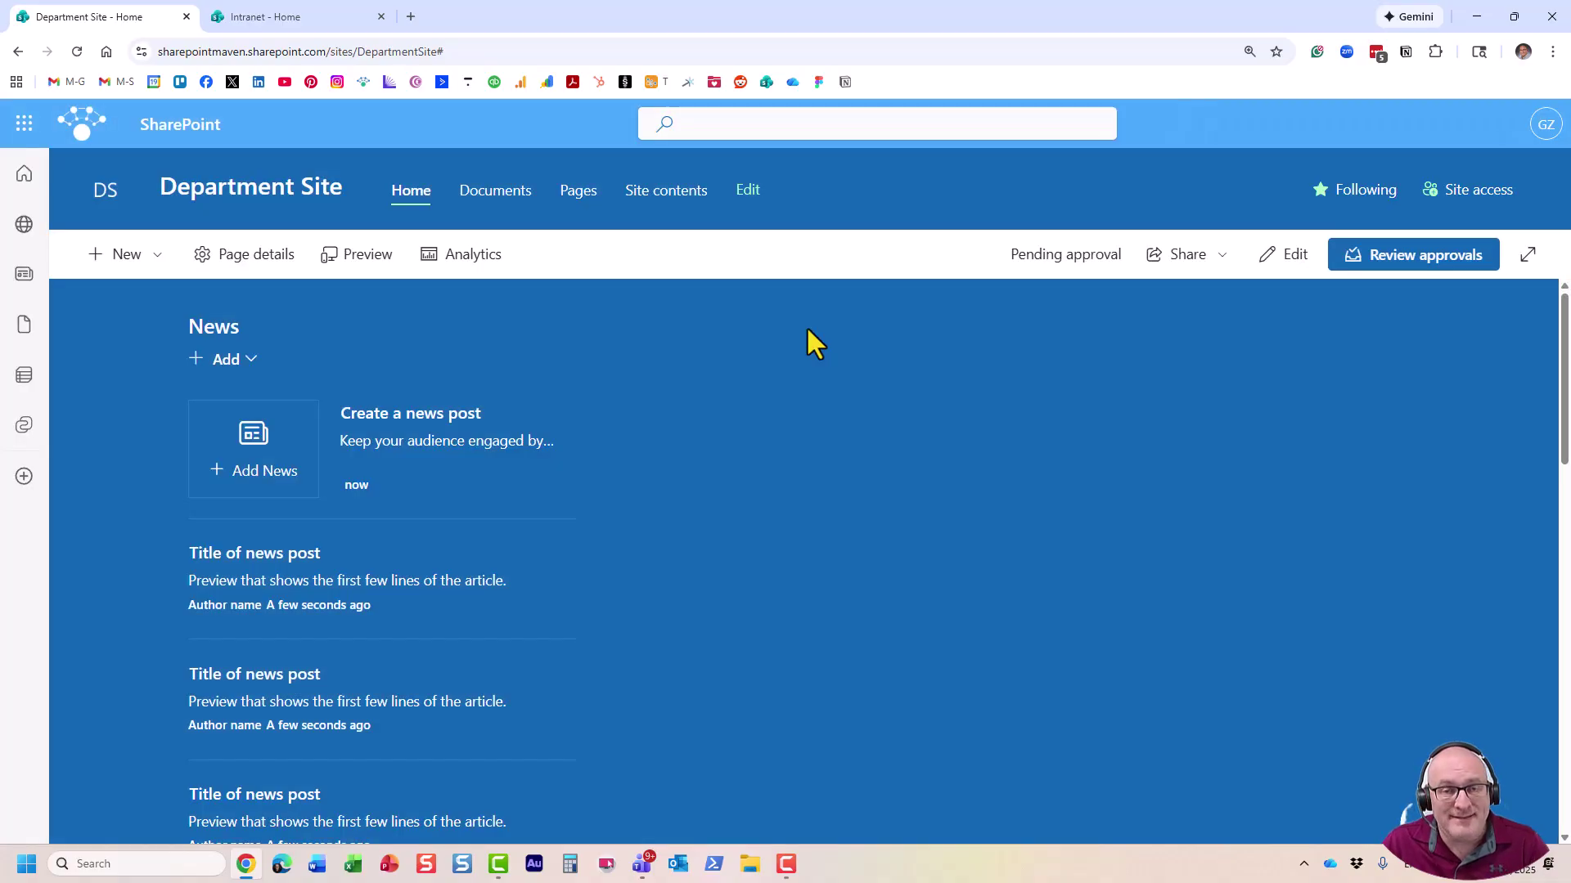